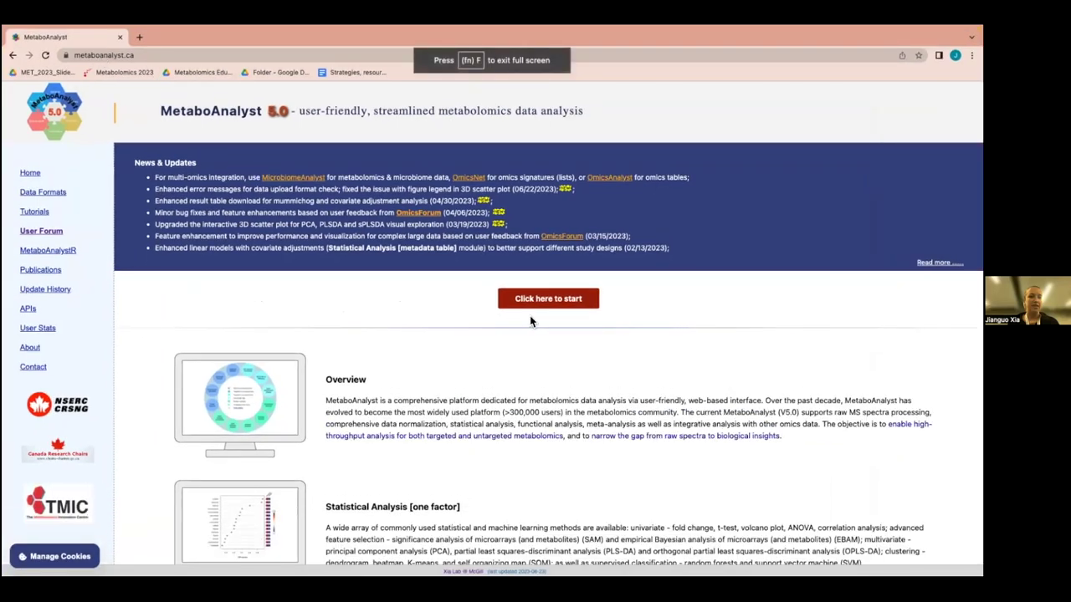
Step: Start an analysis with the Statistical Analysis [one factor] module and bring up its list of test data sets
click(529, 302)
click(361, 345)
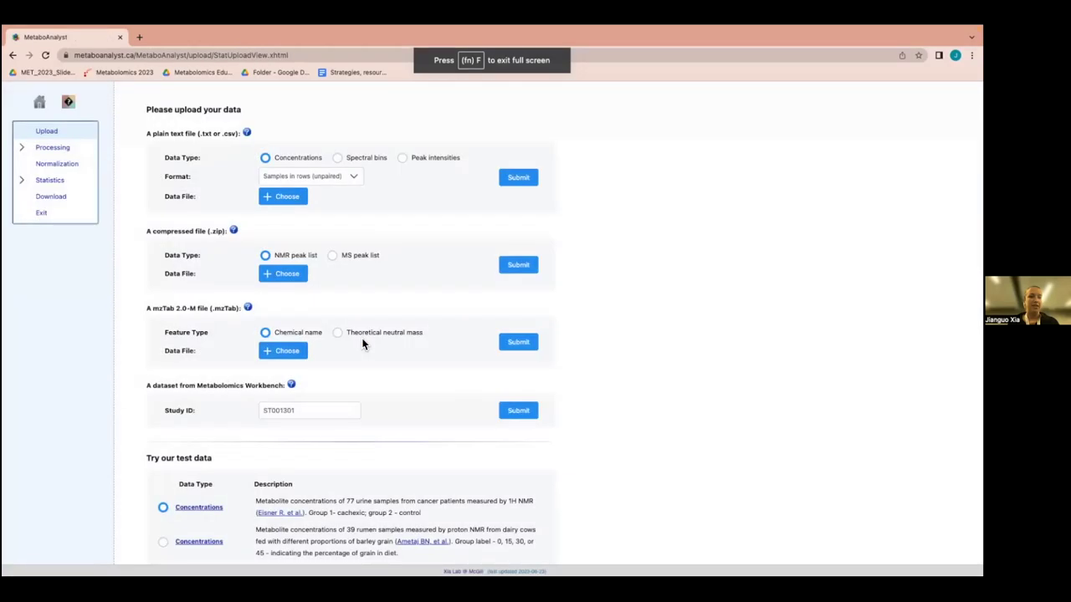
scroll(534, 520, down, 3)
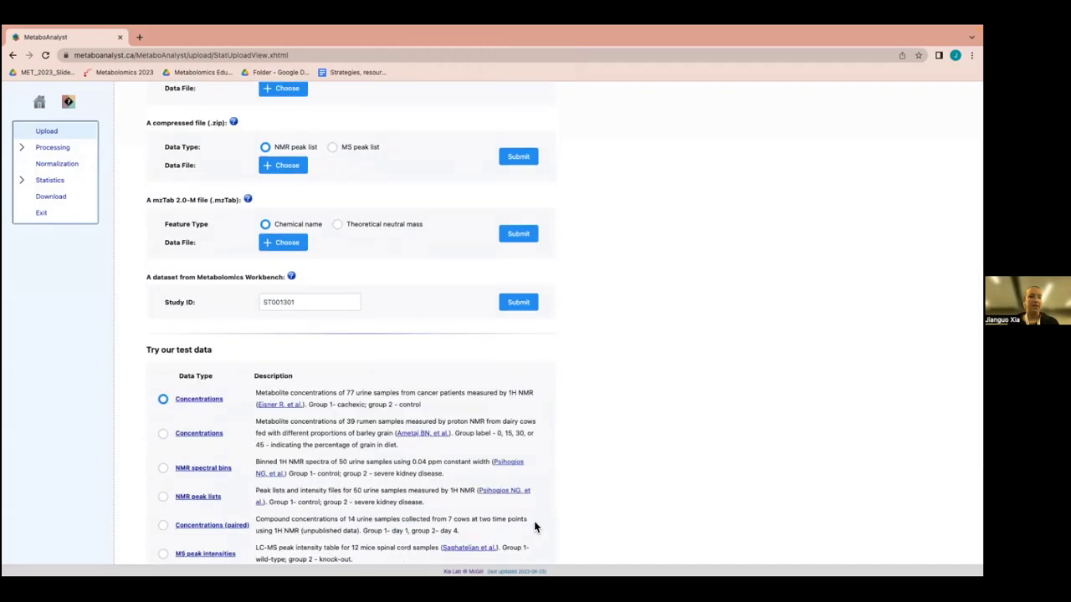
scroll(446, 455, down, 3)
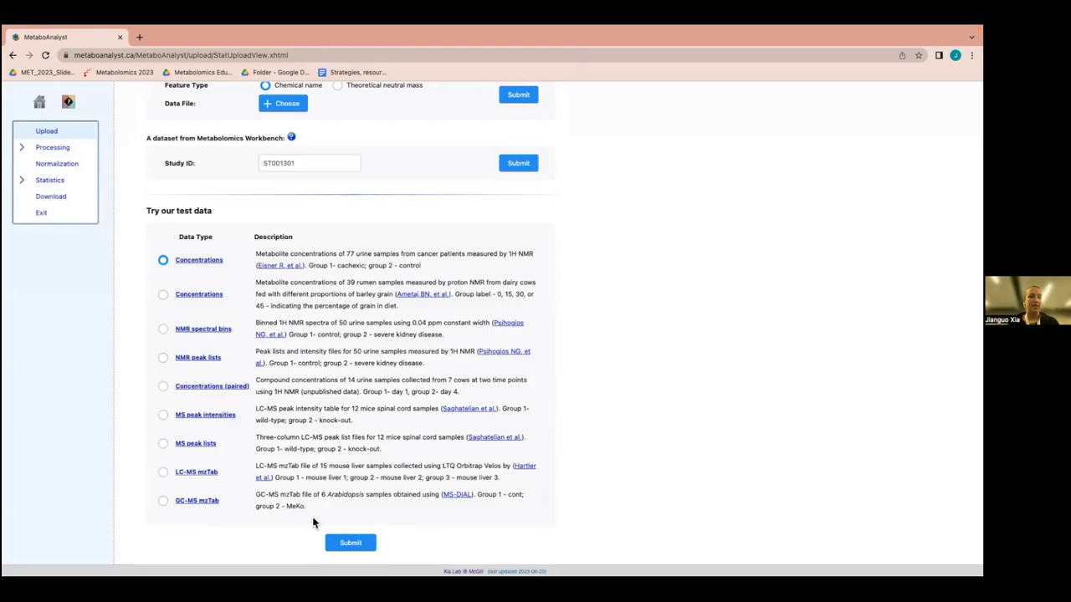
Step: Download the first Concentrations test data set, human_cachexia.csv, and open it in Numbers
scroll(330, 333, up, 1)
click(198, 292)
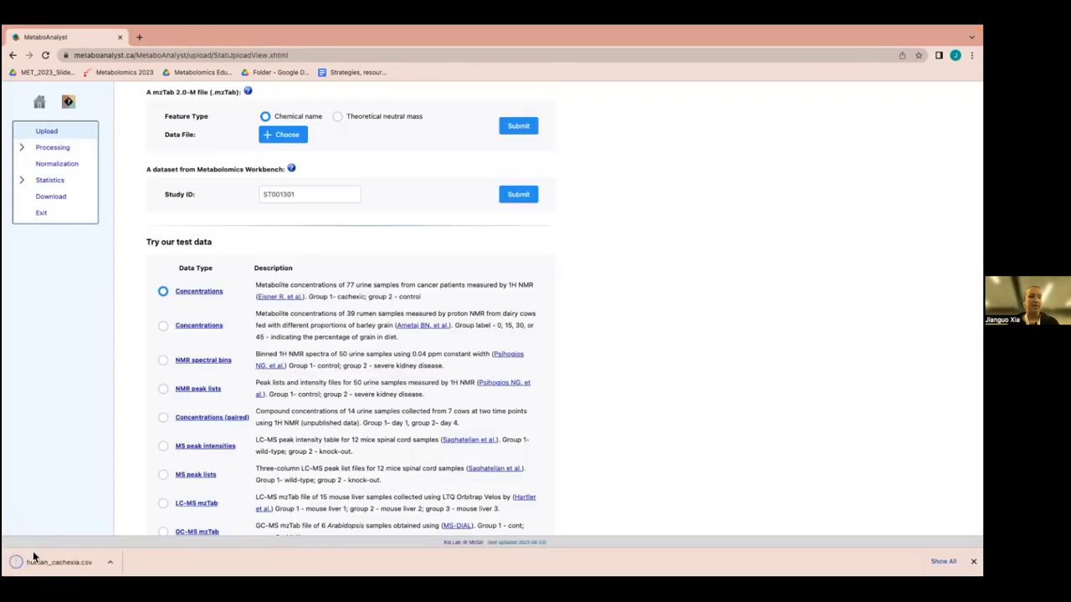
click(53, 560)
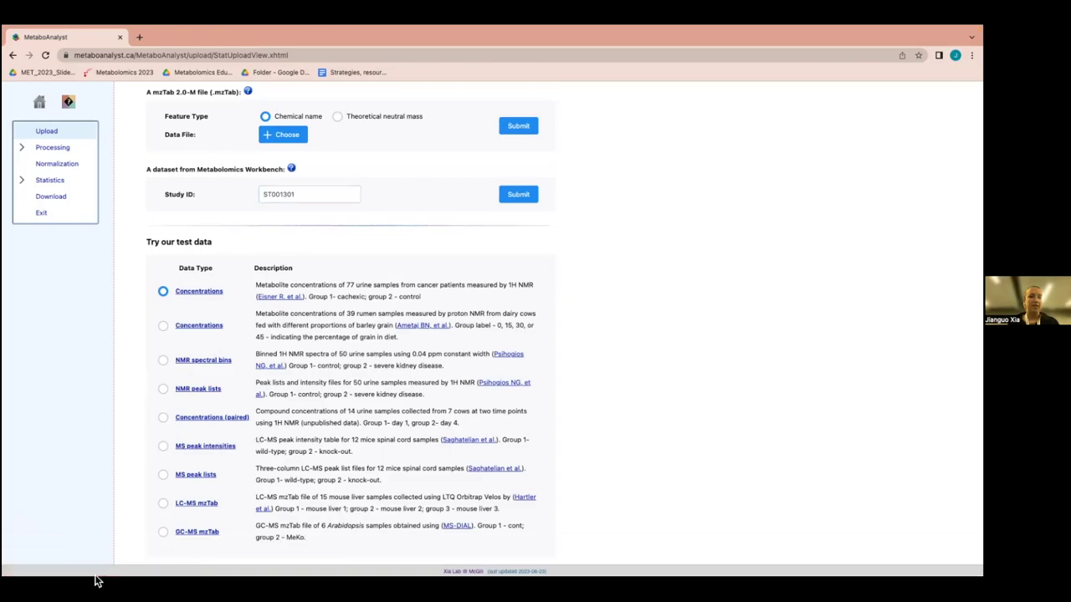
key(ctrl+Left)
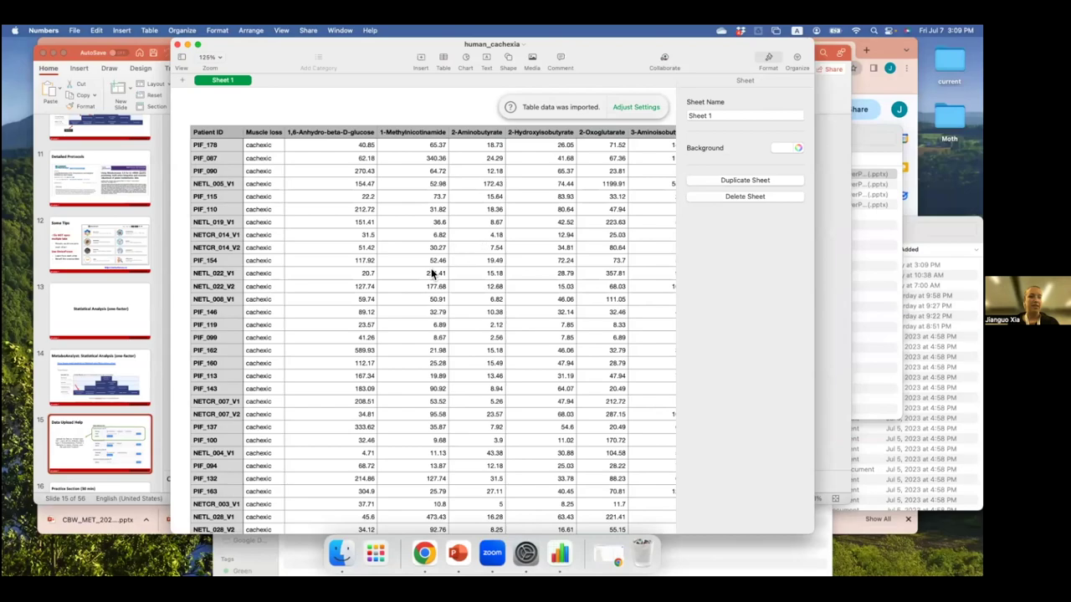
Step: Examine the patient ID, muscle loss and metabolite concentration columns of human_cachexia, and close the spreadsheet
scroll(461, 229, right, 2)
scroll(461, 230, left, 2)
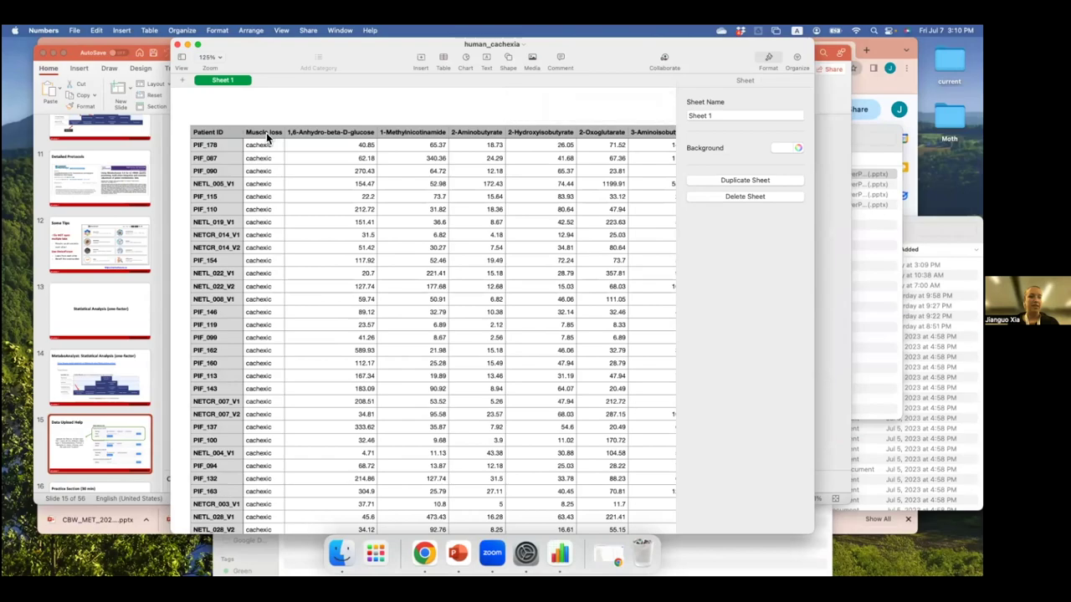
scroll(341, 171, right, 3)
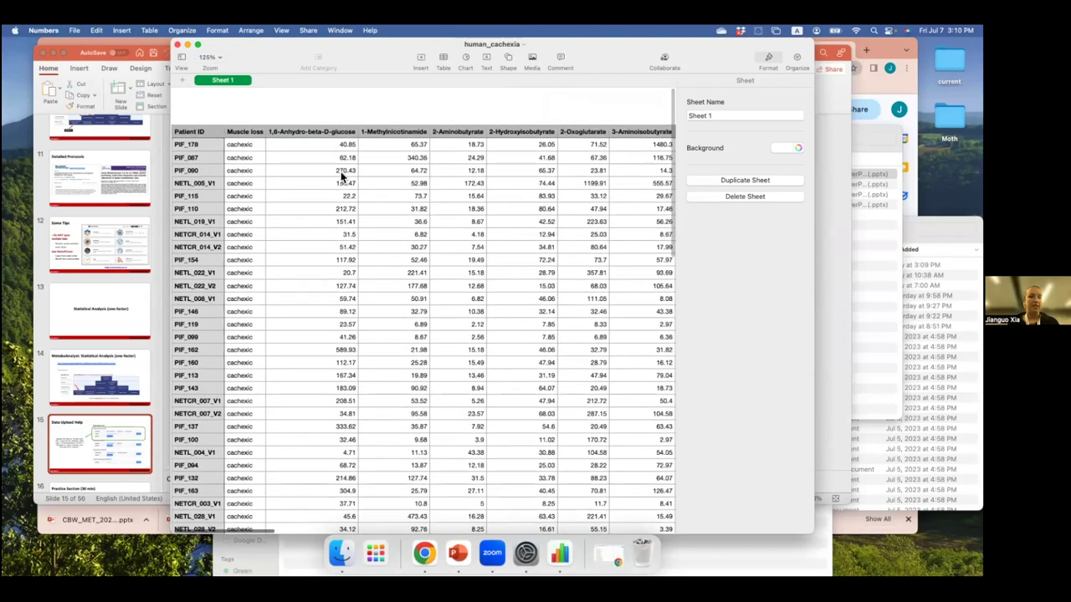
scroll(465, 267, right, 2)
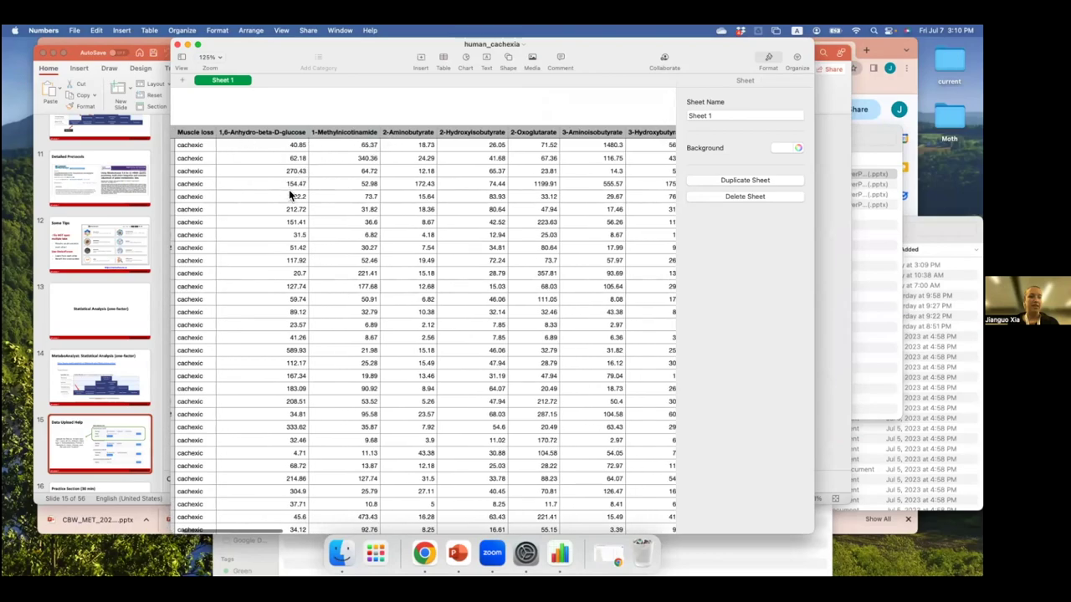
scroll(295, 232, left, 2)
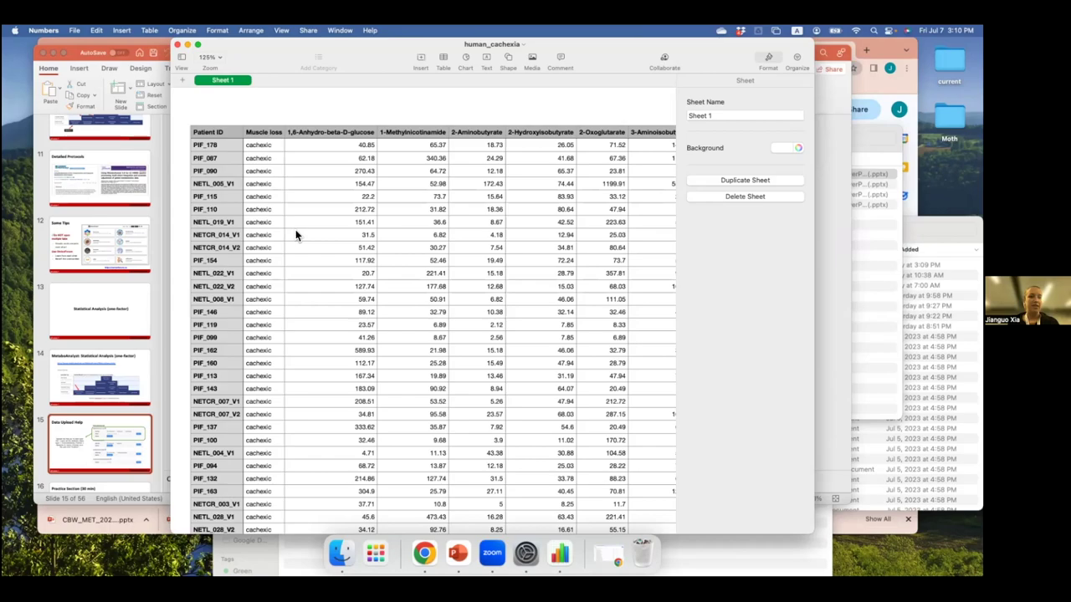
click(177, 45)
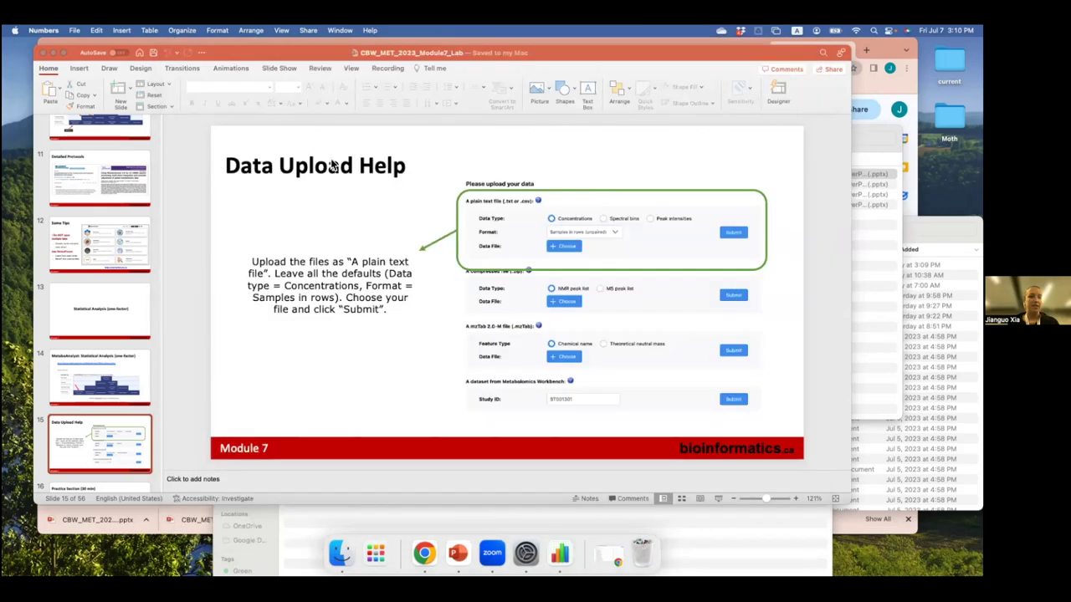
Step: Switch back to MetaboAnalyst, submit the Concentrations test data of 77 urine samples, and accept the data integrity check with default missing-value handling
key(ctrl+Right)
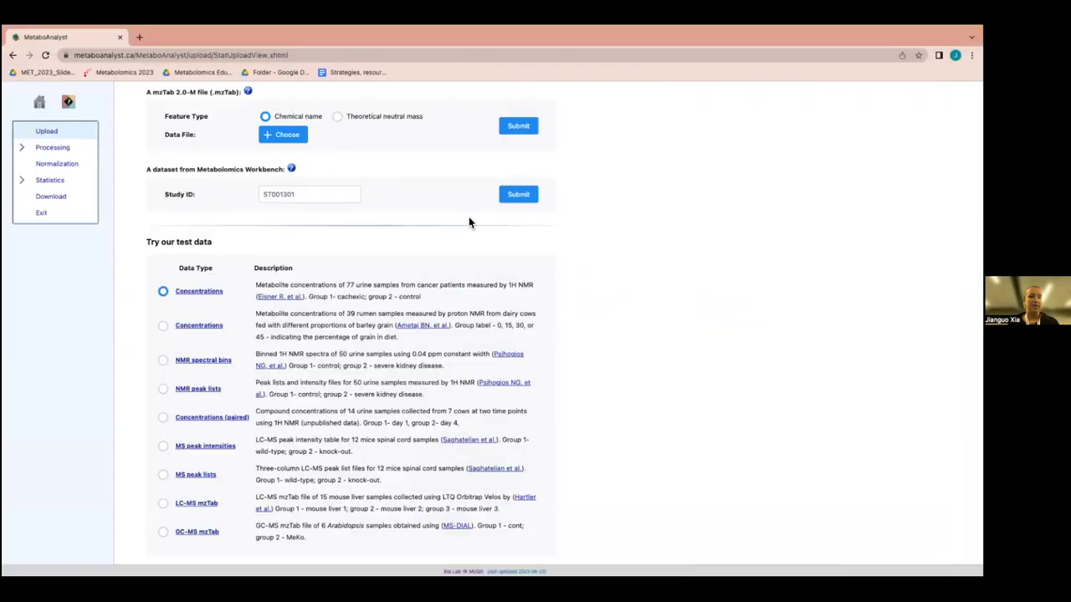
scroll(468, 221, down, 1)
click(160, 276)
scroll(267, 268, up, 5)
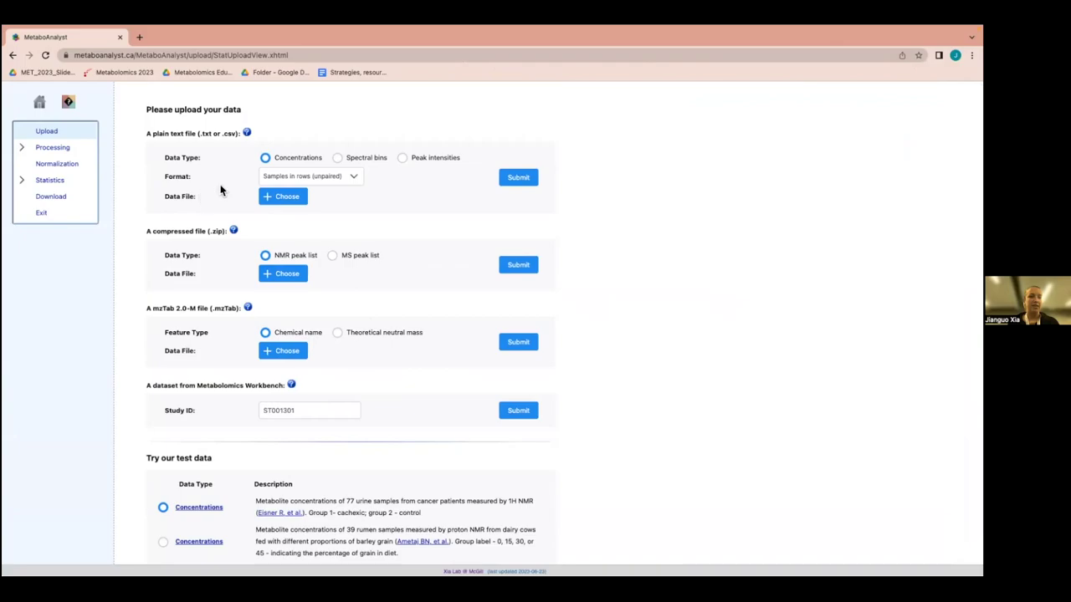
click(319, 179)
click(319, 189)
scroll(363, 308, down, 6)
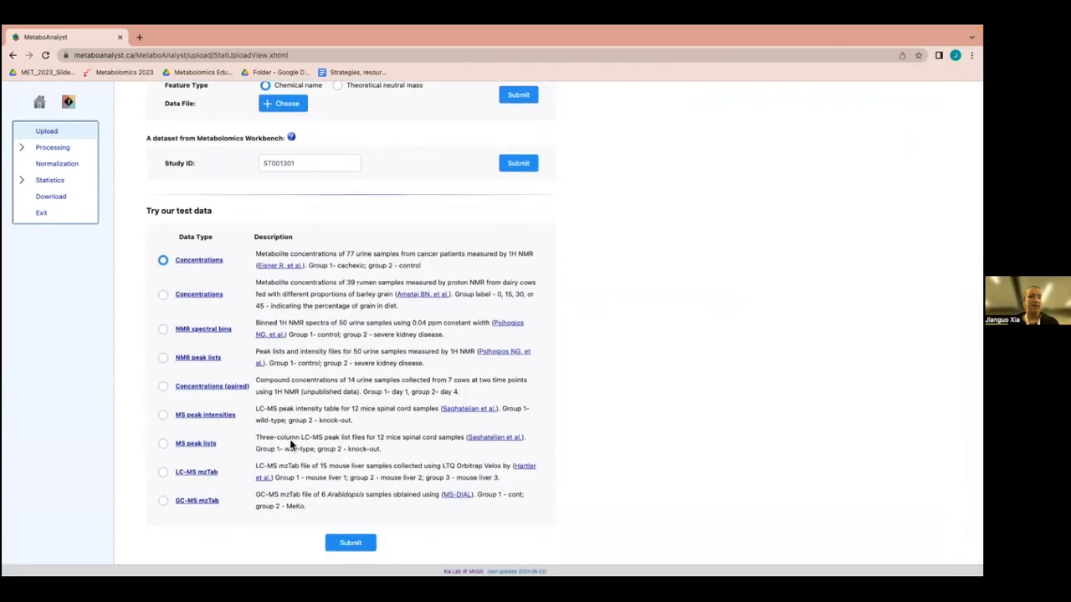
click(350, 543)
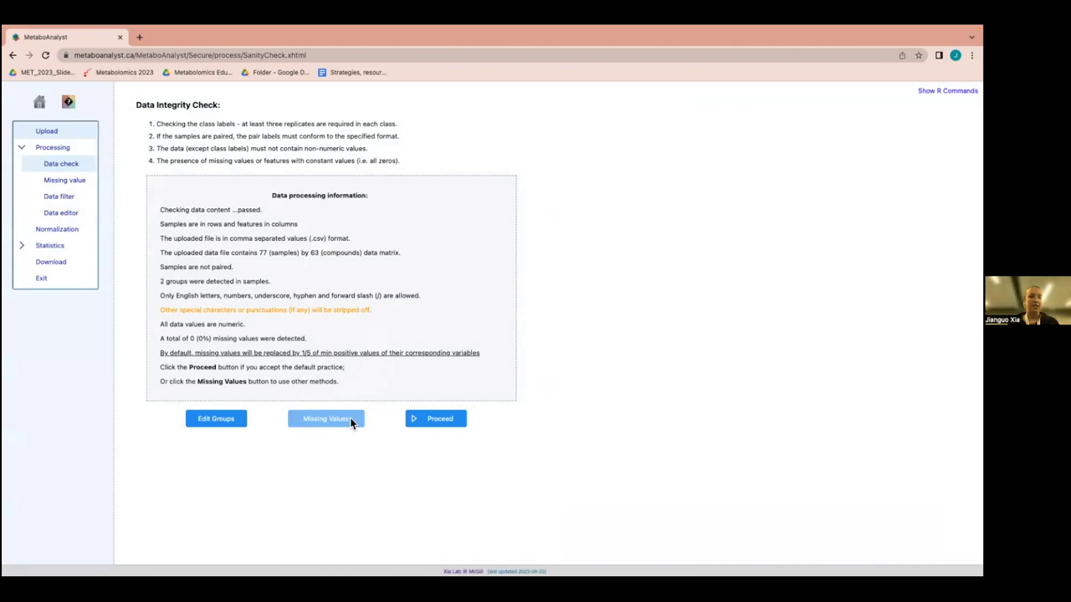
click(416, 421)
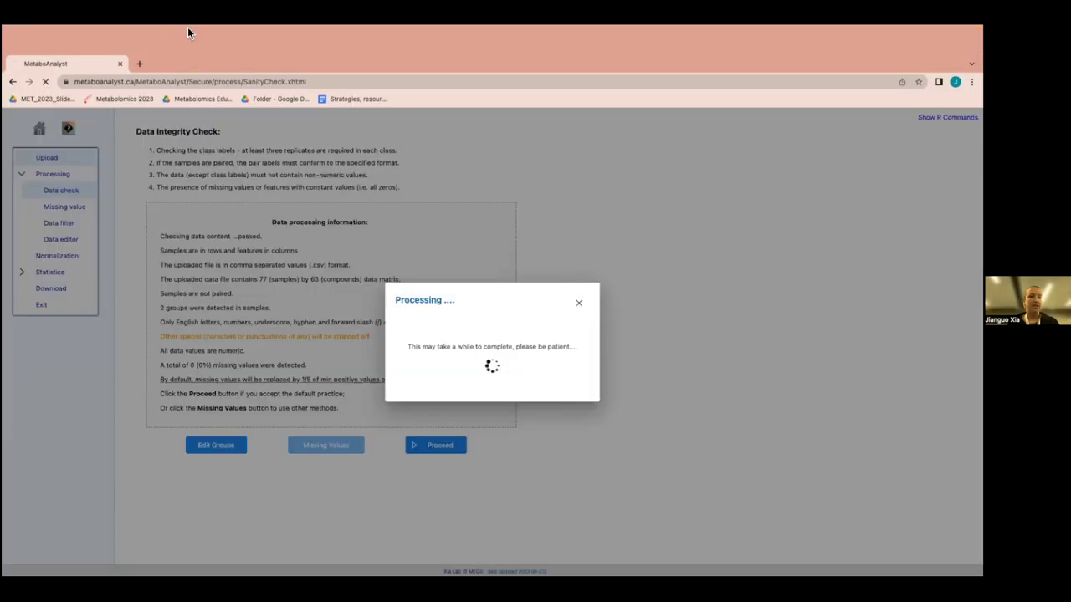
Step: Normalize the data using Normalization by median and Log transformation (base 10), with no data scaling
scroll(257, 217, down, 1)
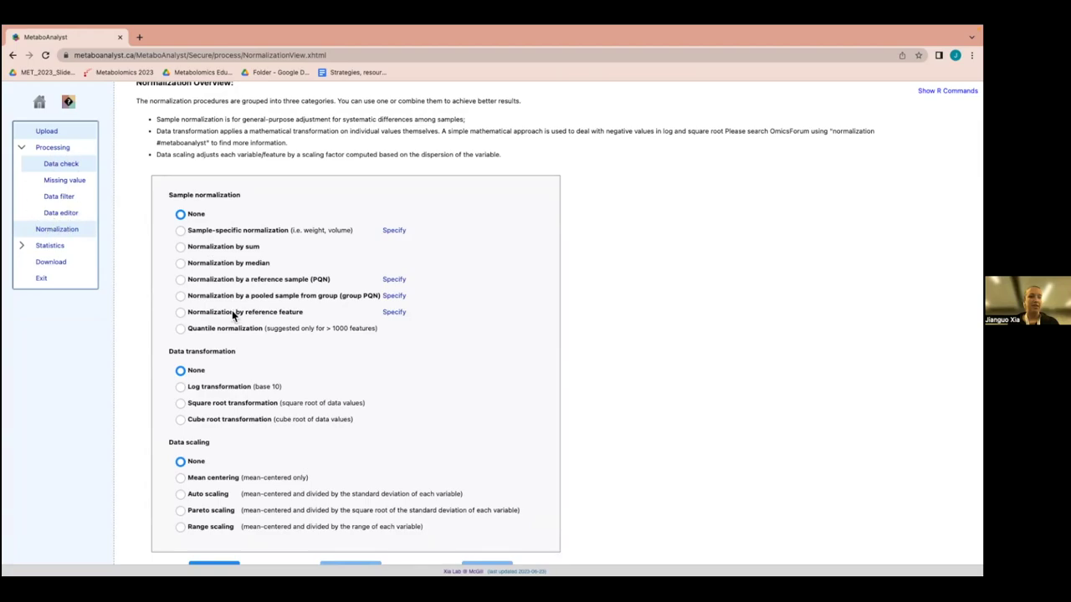
scroll(233, 314, down, 1)
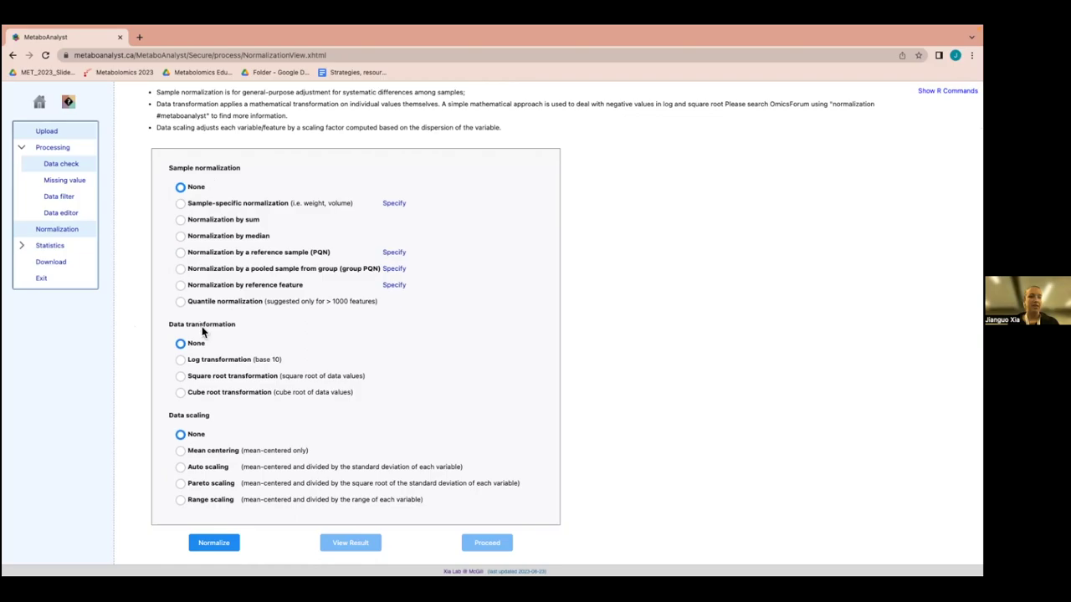
click(181, 238)
click(180, 360)
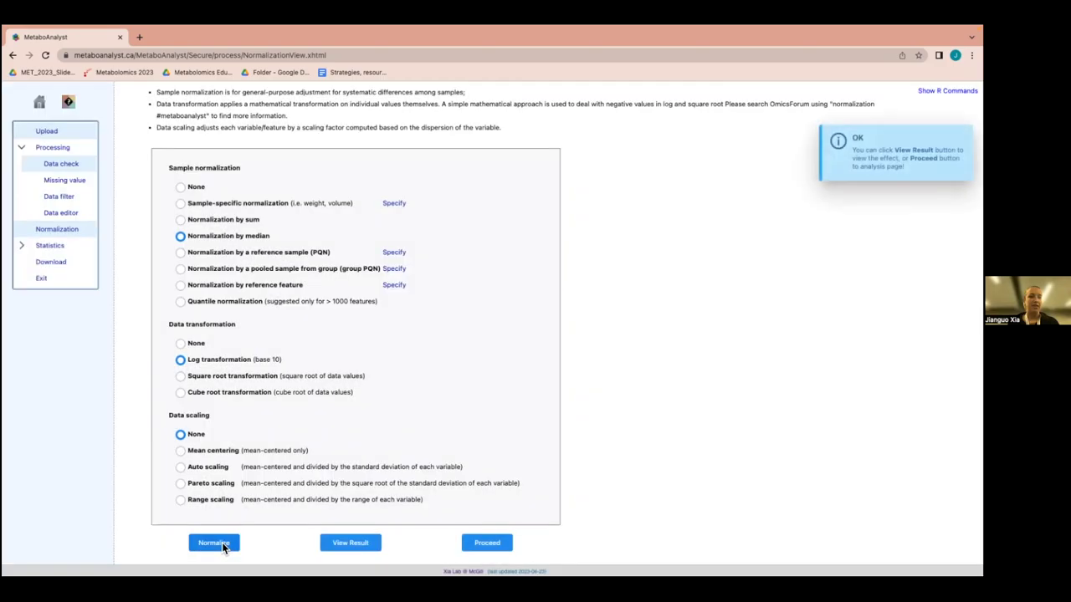
Step: View the normalization result and compare the feature density plots and boxplots before and after normalization
click(347, 542)
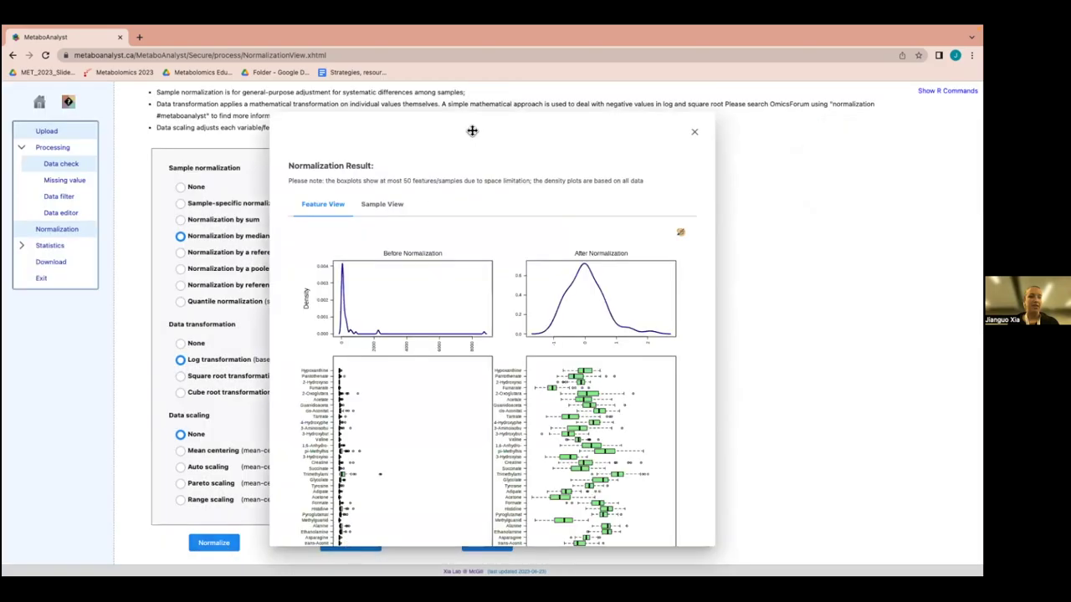
drag(468, 132, 473, 57)
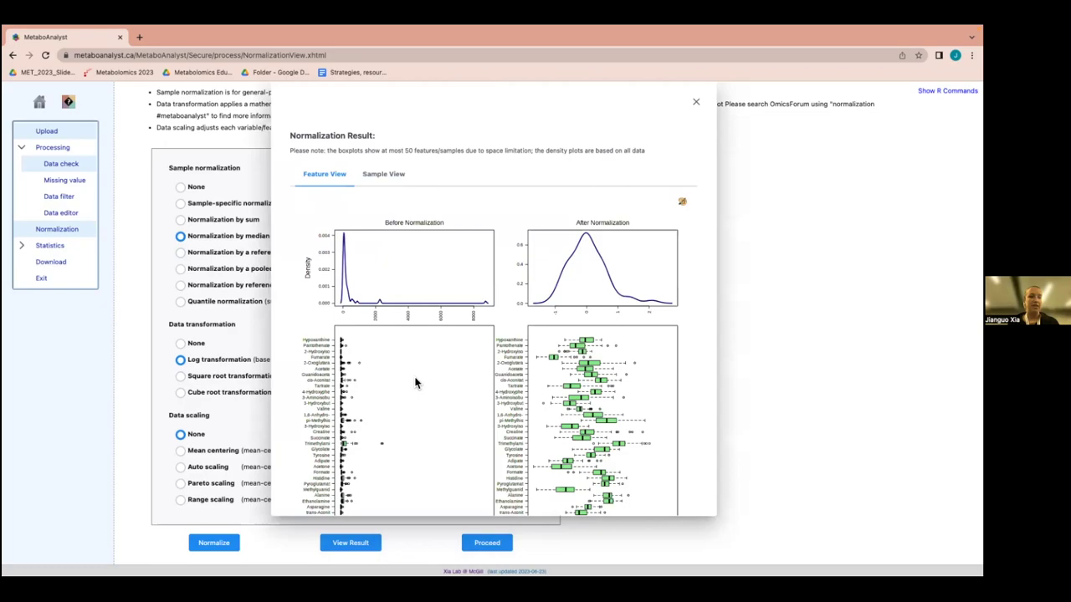
scroll(416, 383, down, 1)
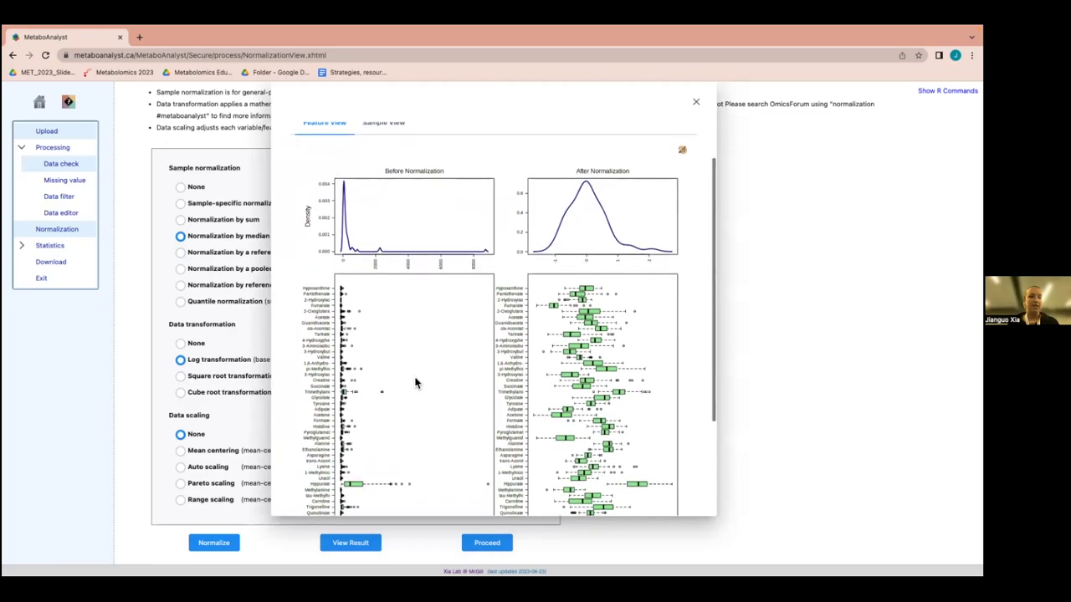
scroll(415, 383, down, 1)
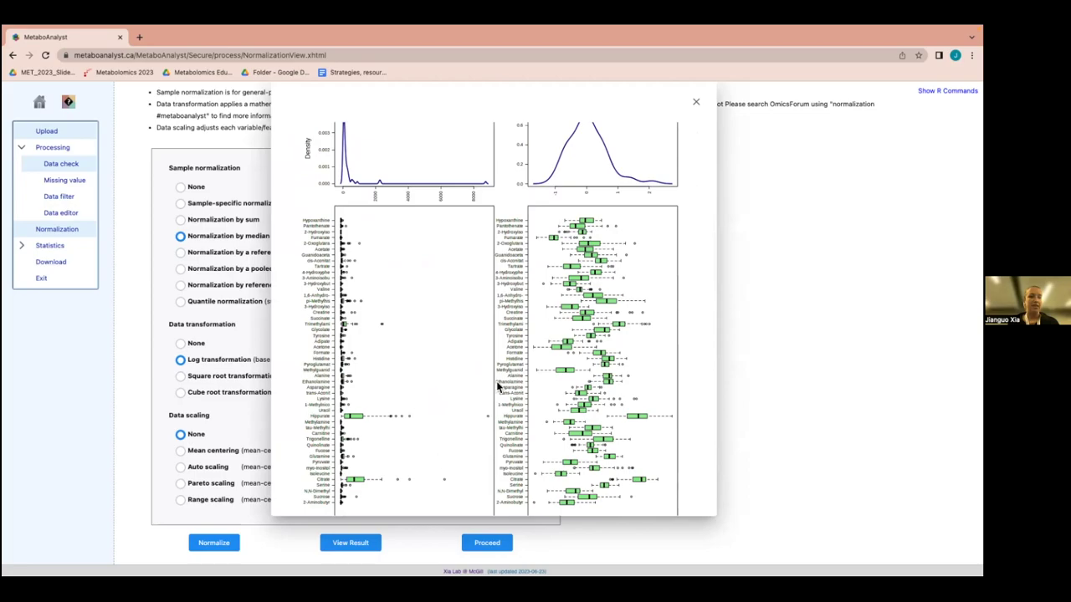
scroll(497, 383, down, 2)
scroll(497, 385, down, 2)
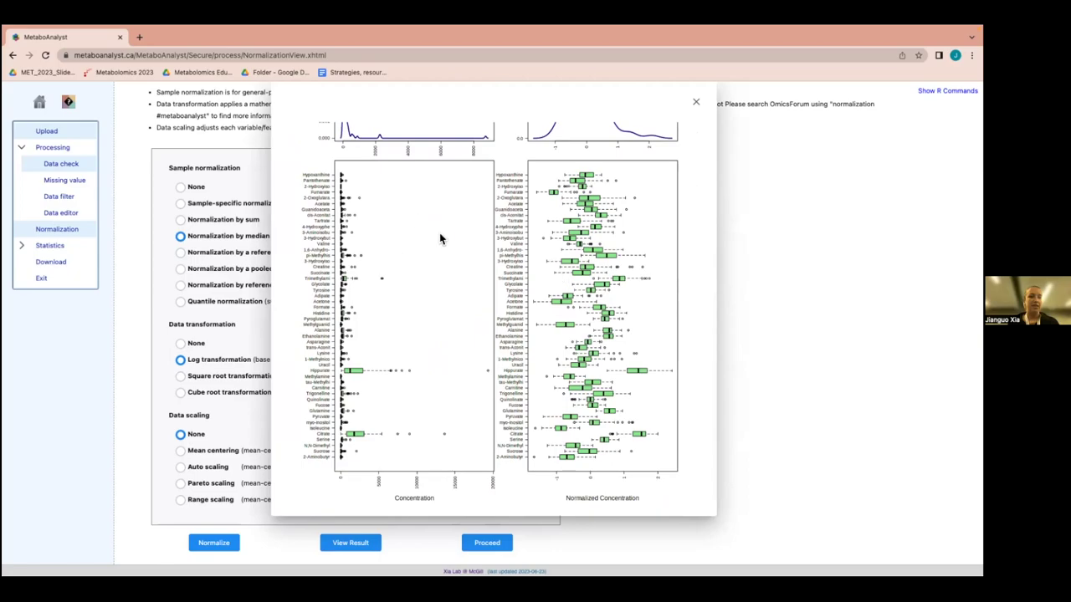
scroll(440, 236, up, 3)
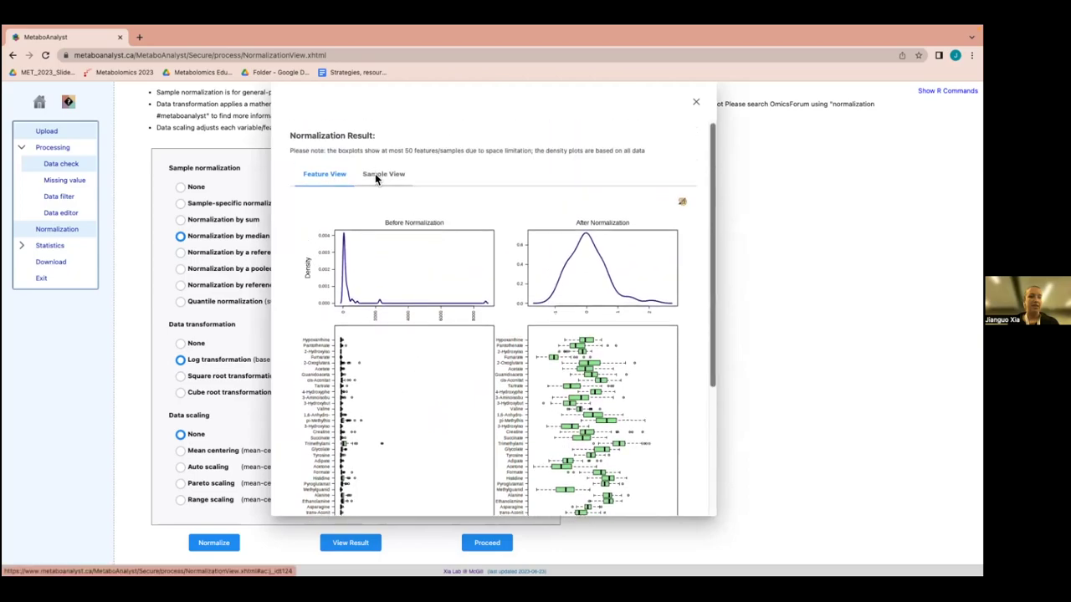
Step: Inspect the sample-level boxplots before and after normalization and close the normalization result
click(378, 174)
scroll(435, 251, down, 3)
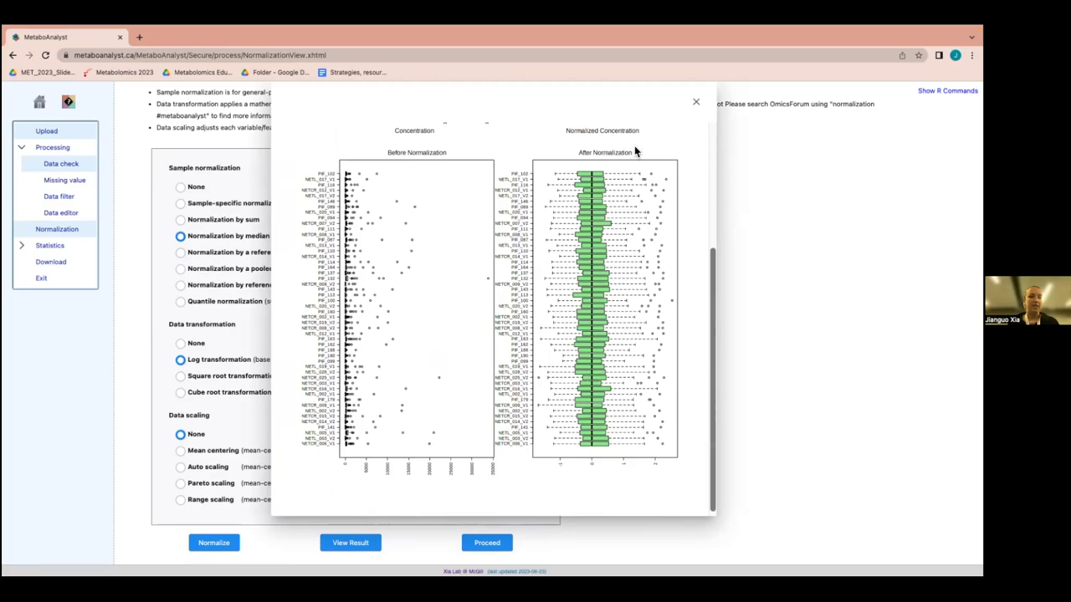
click(695, 100)
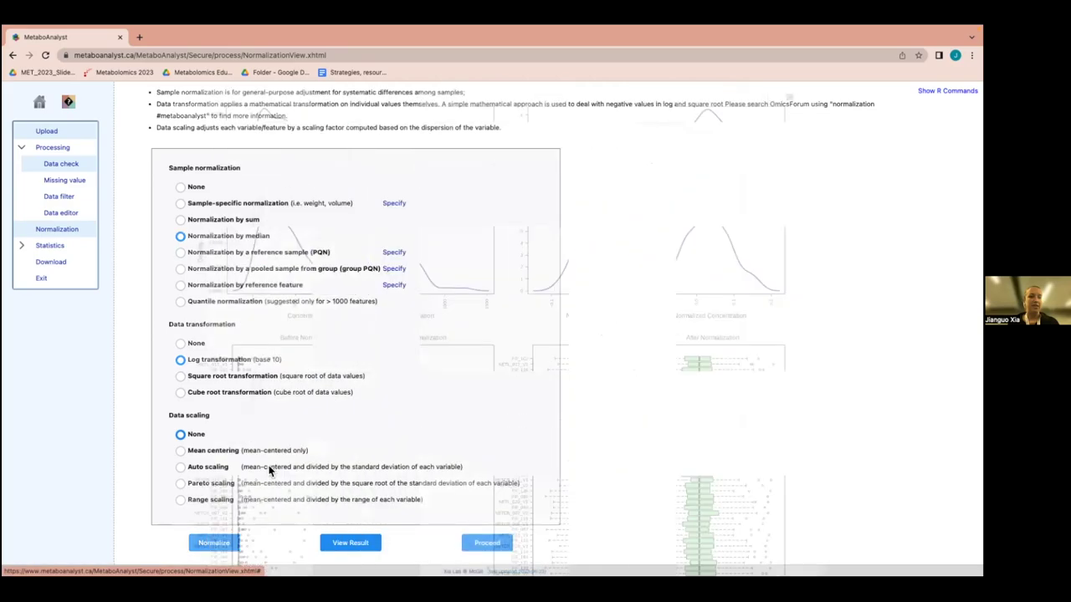
Step: Set data scaling to Auto scaling, rerun the normalization, and proceed to the analysis path selection
click(182, 469)
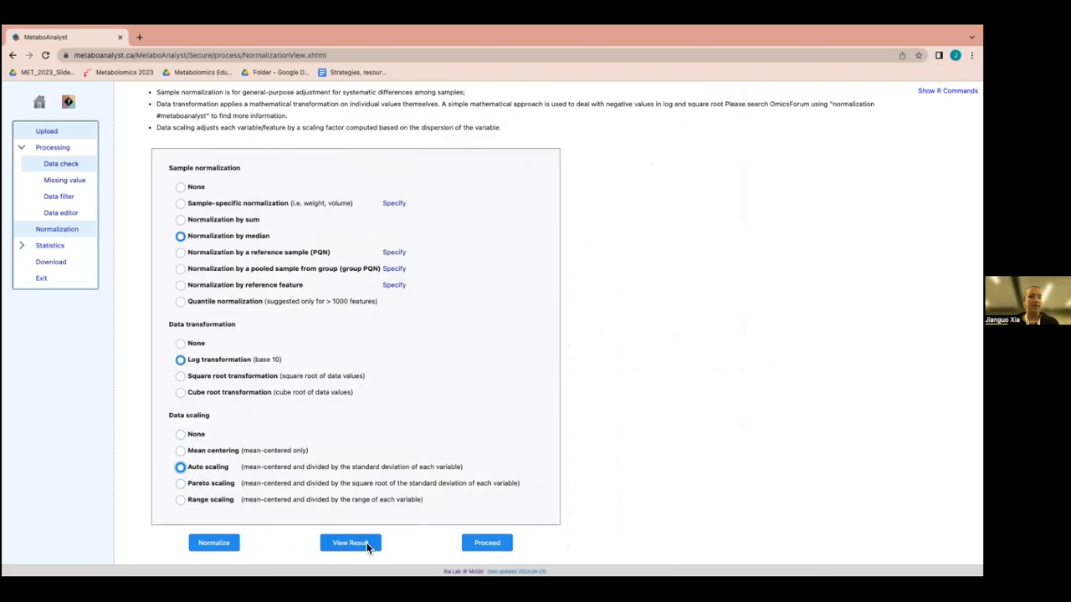
click(213, 541)
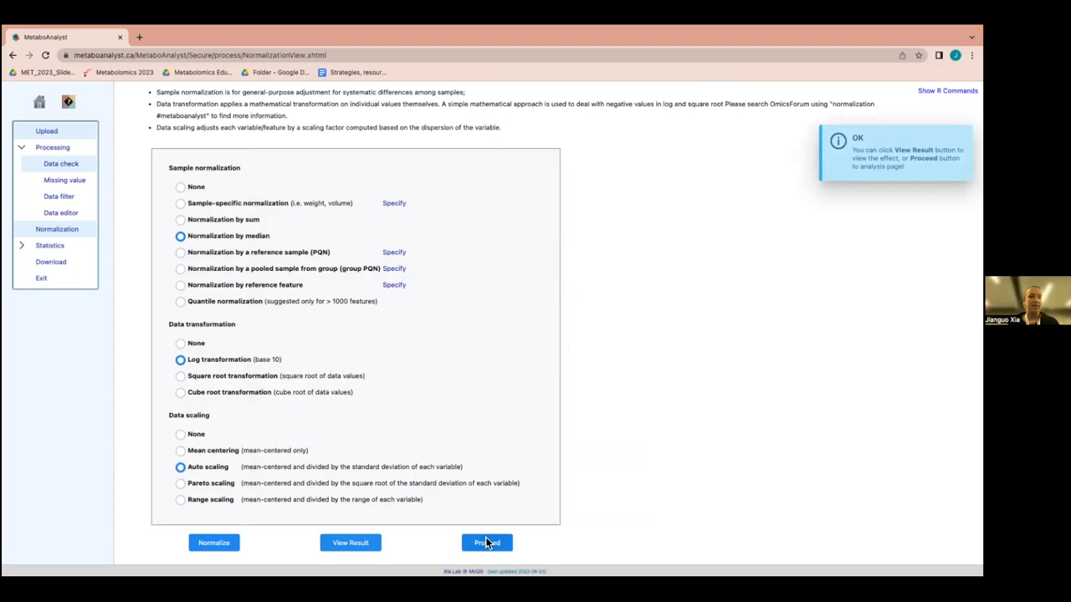
click(487, 543)
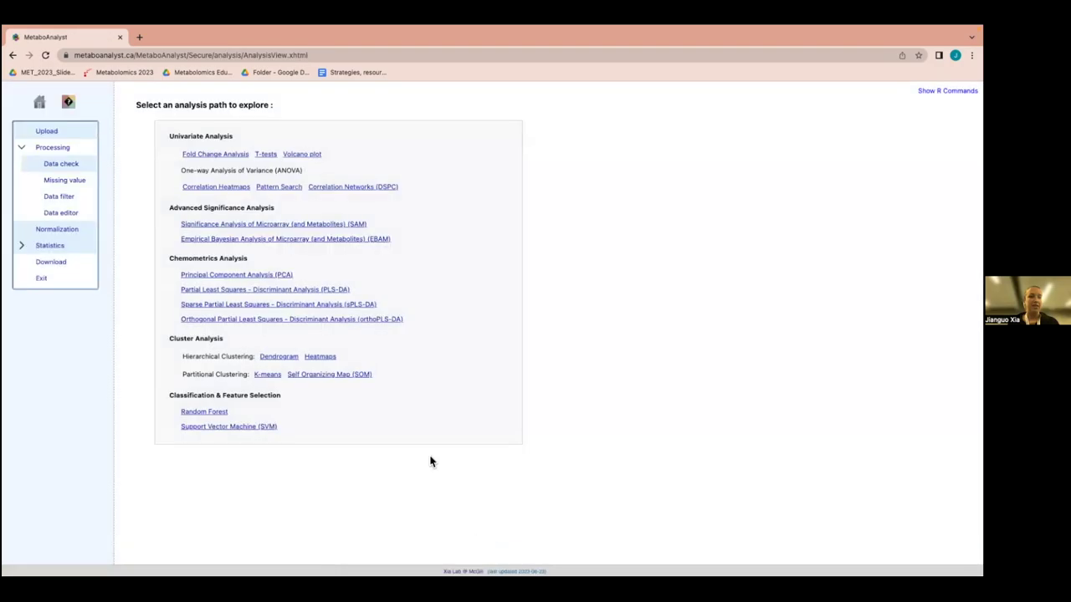
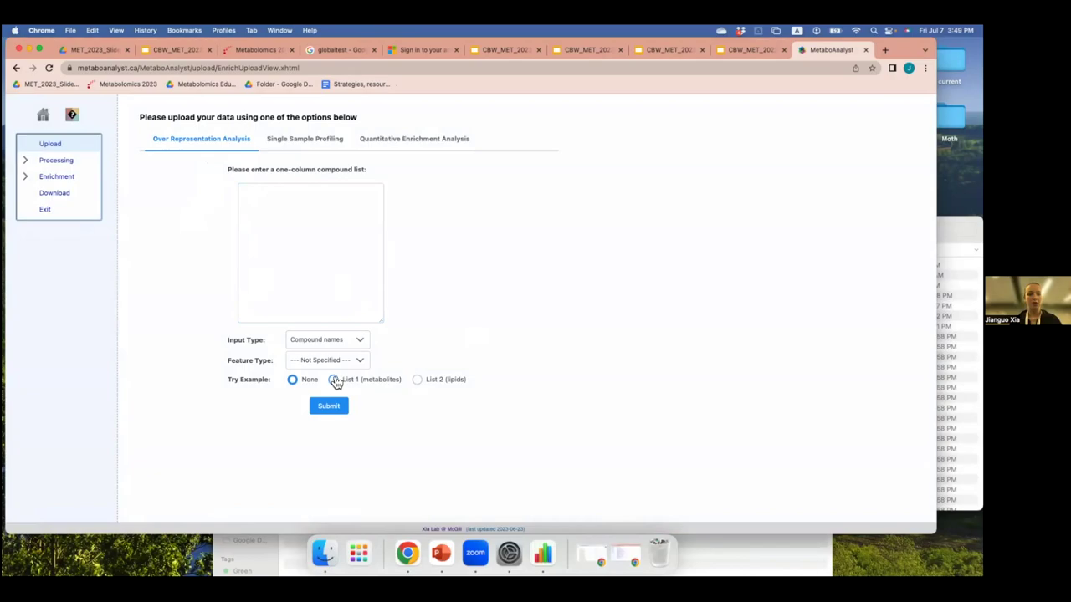
Step: Review the List 1 (metabolites) example for Over Representation Analysis and compare it with the Quantitative Enrichment Analysis upload options
scroll(312, 253, down, 2)
scroll(314, 253, up, 2)
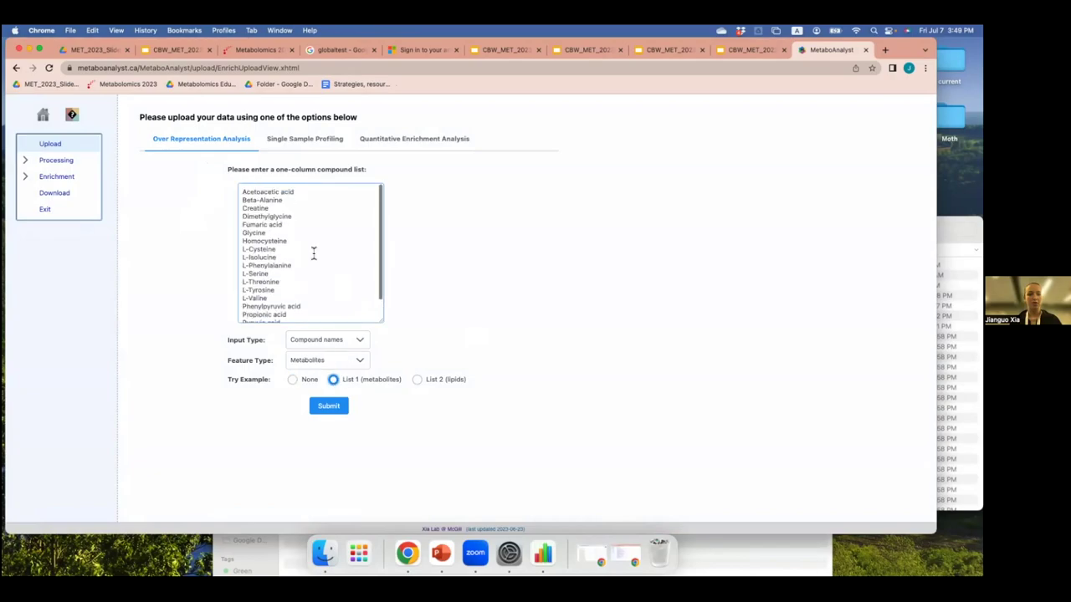
click(410, 145)
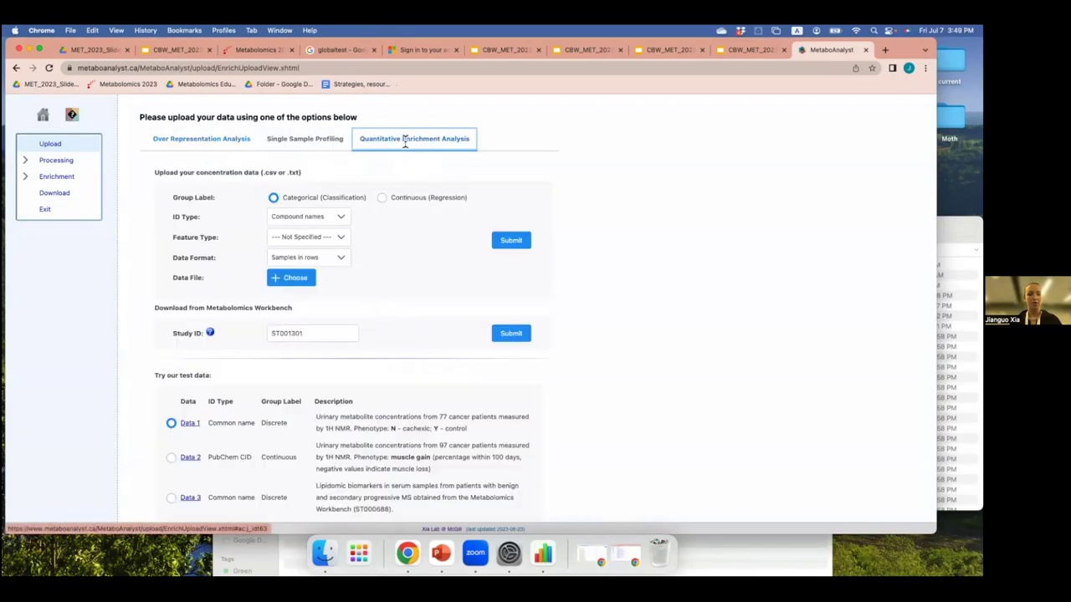
click(206, 140)
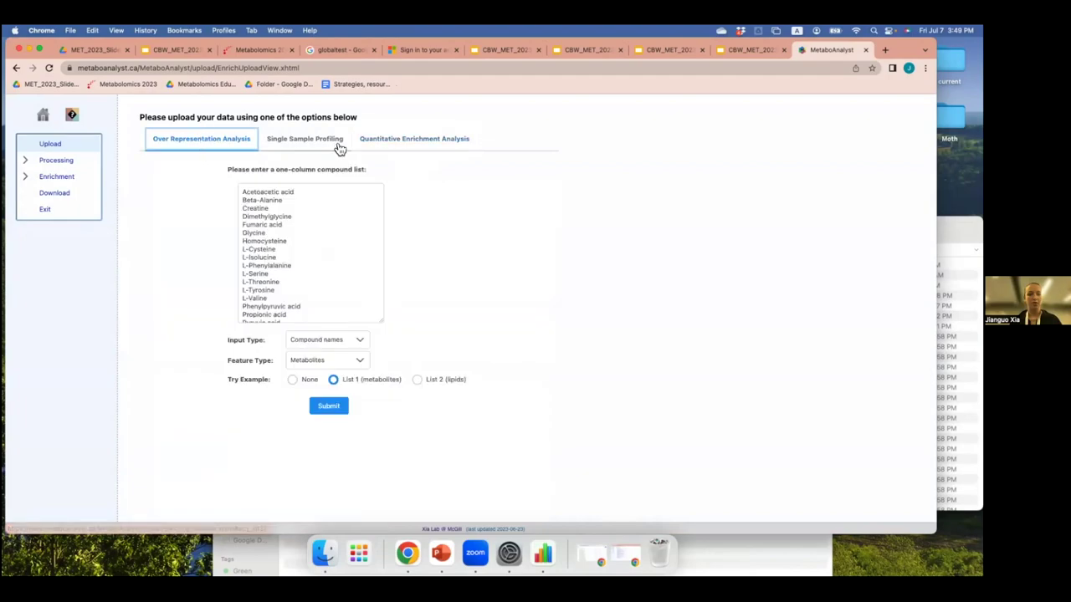
click(384, 143)
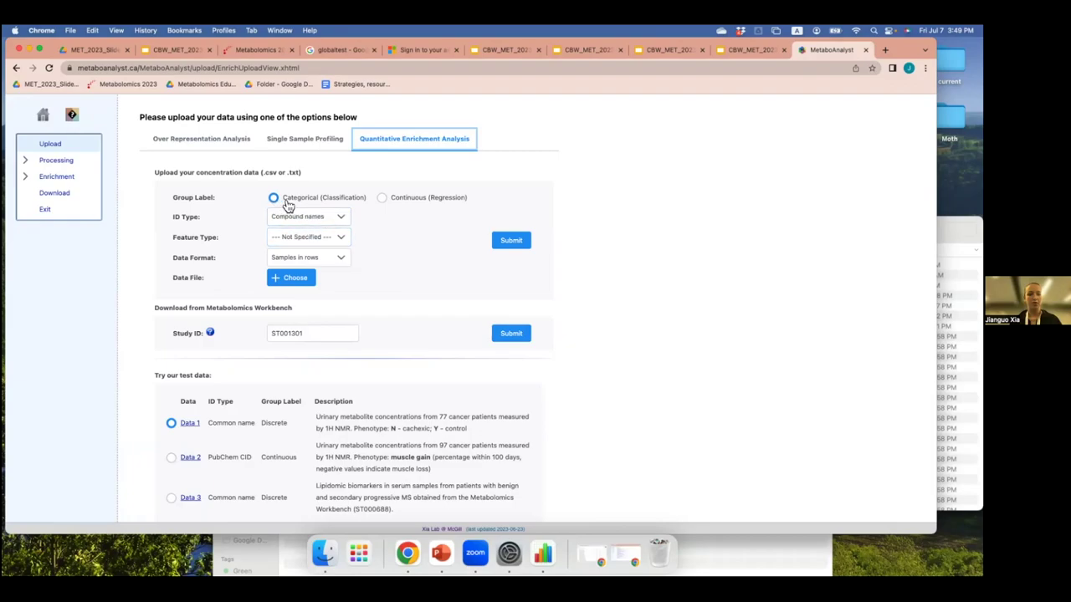
Step: Set the feature type to Metabolites and submit the Data 1 test set for Quantitative Enrichment Analysis
click(300, 239)
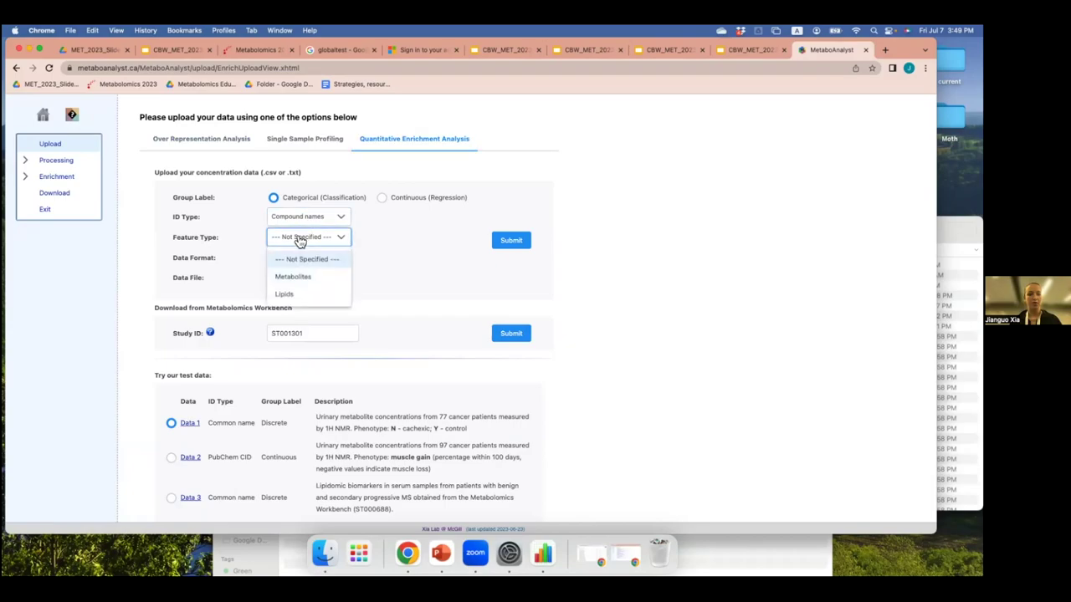
click(292, 278)
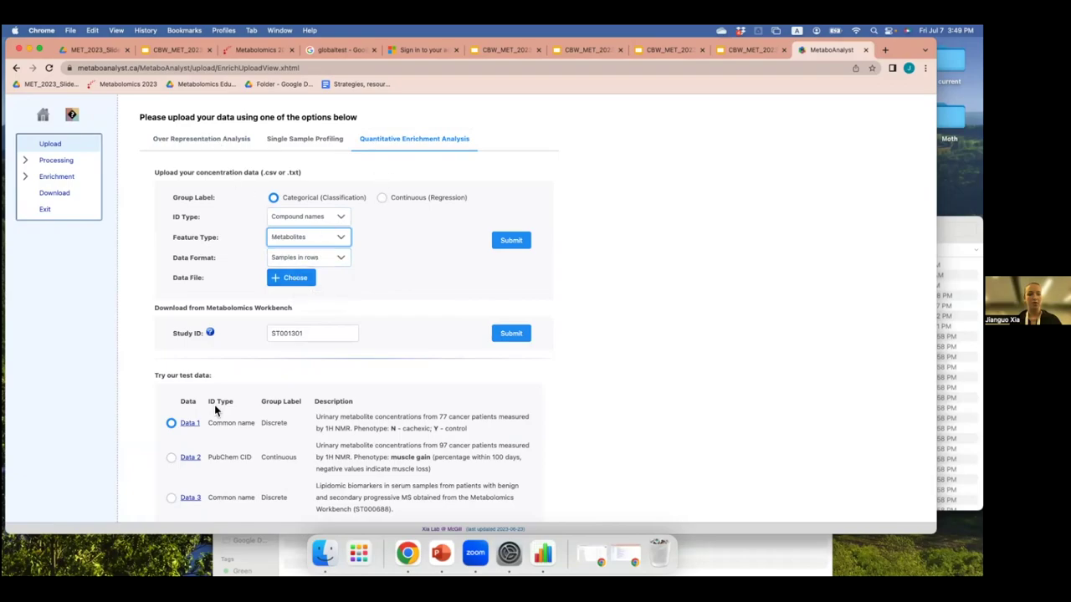
scroll(214, 404, down, 2)
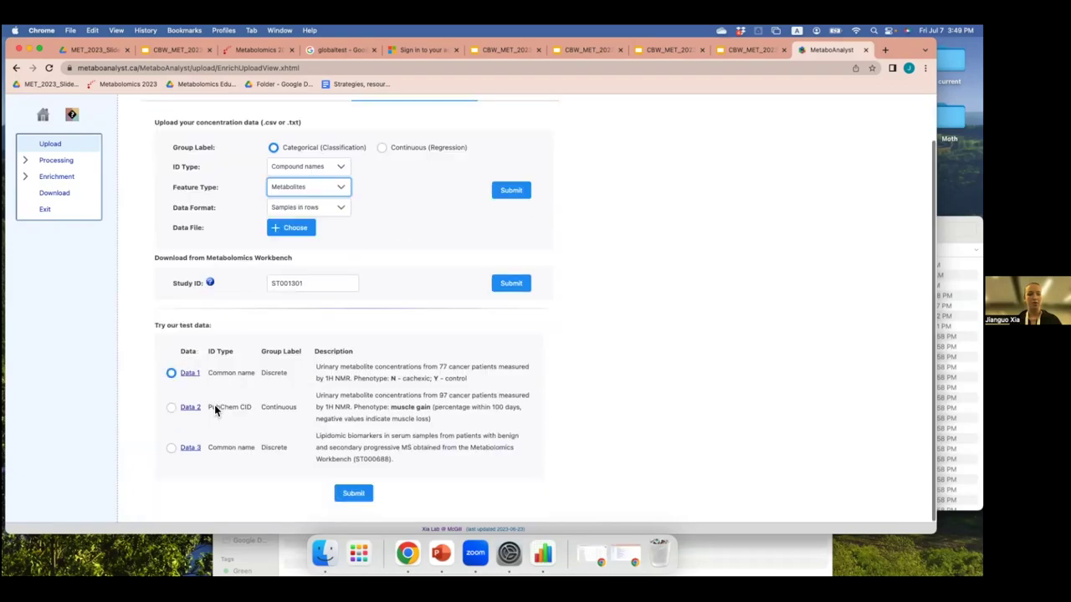
click(350, 492)
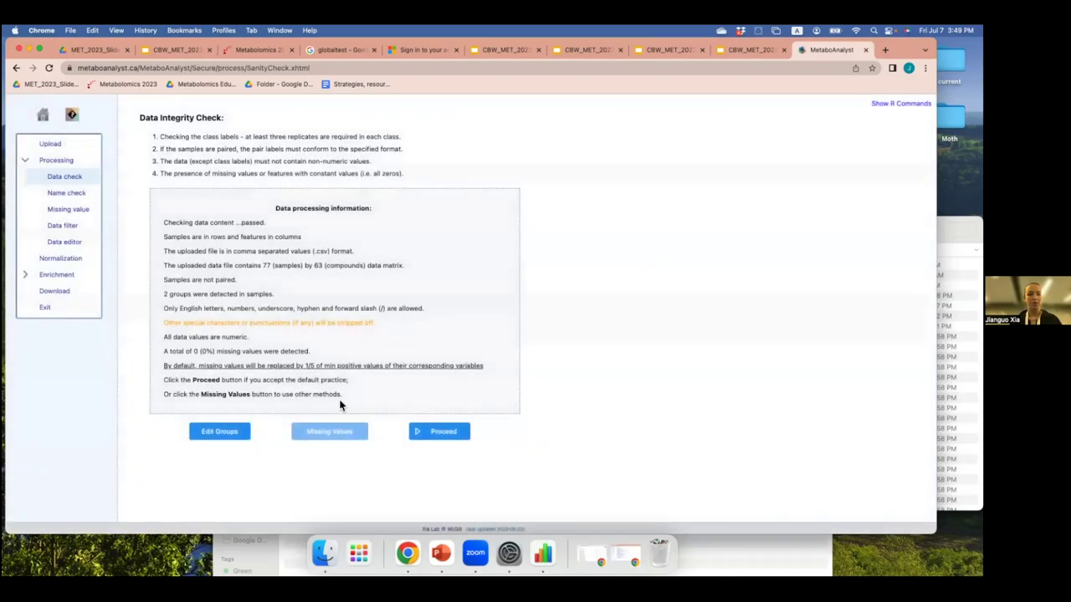
Step: Accept the data integrity check, then review the compound name matches through the end of the table and proceed to normalization
click(450, 430)
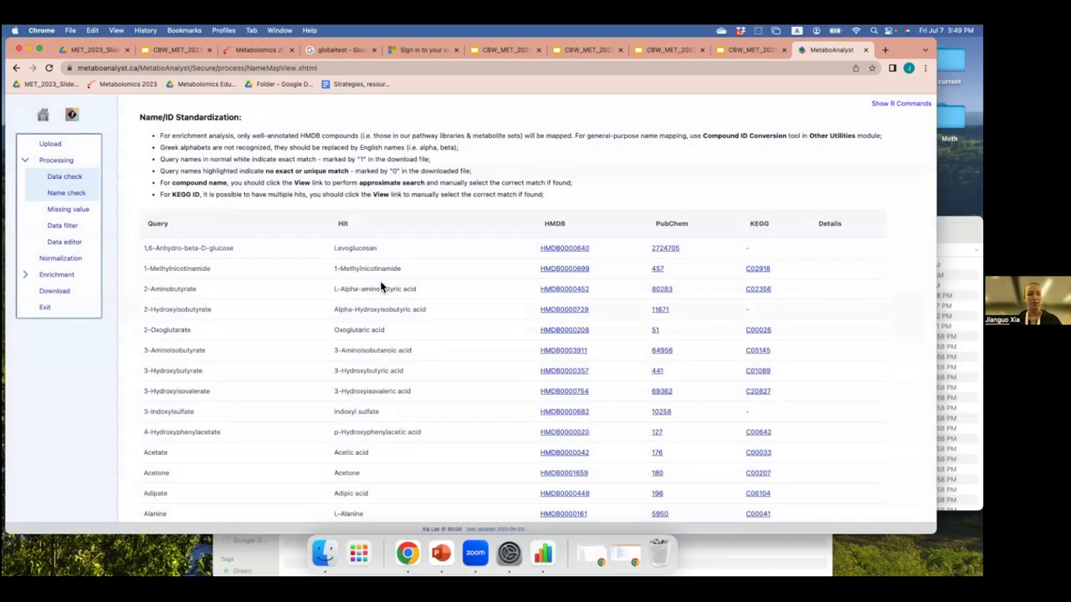
scroll(380, 287, down, 1)
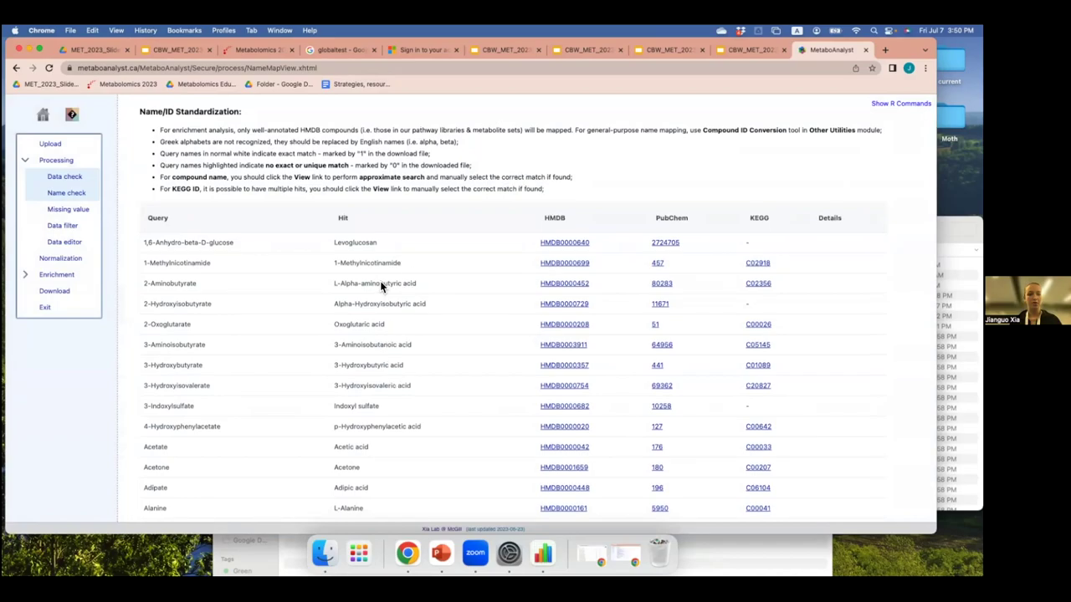
scroll(380, 284, down, 5)
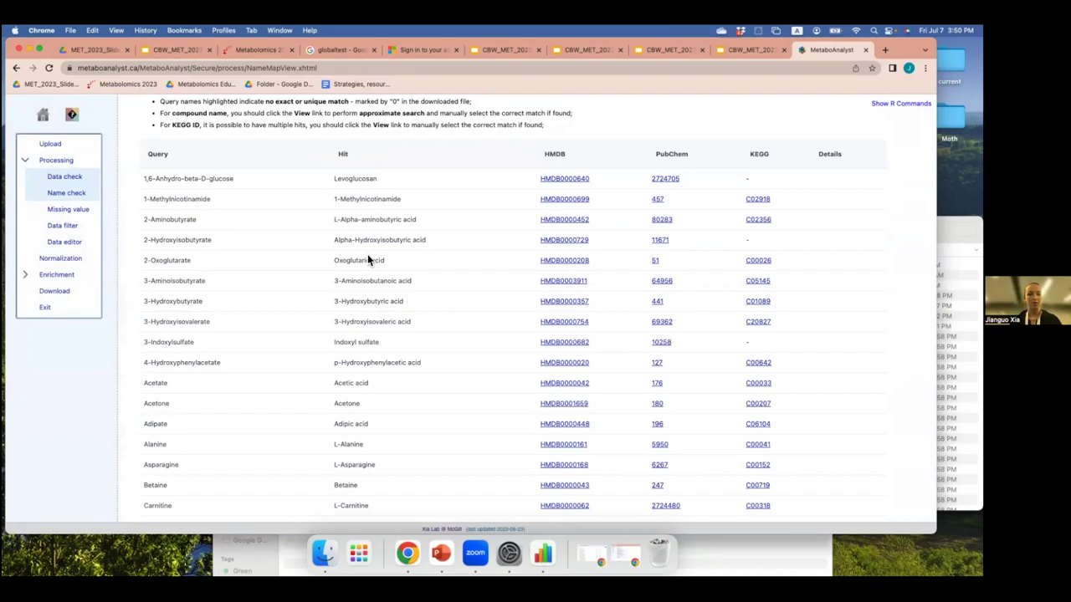
scroll(367, 255, down, 15)
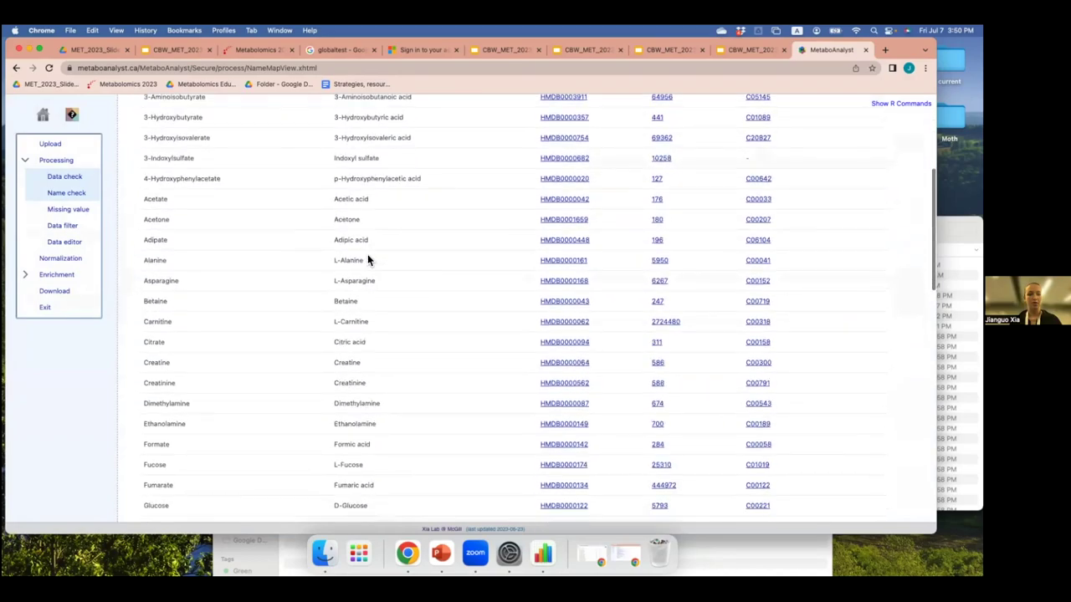
scroll(367, 254, down, 4)
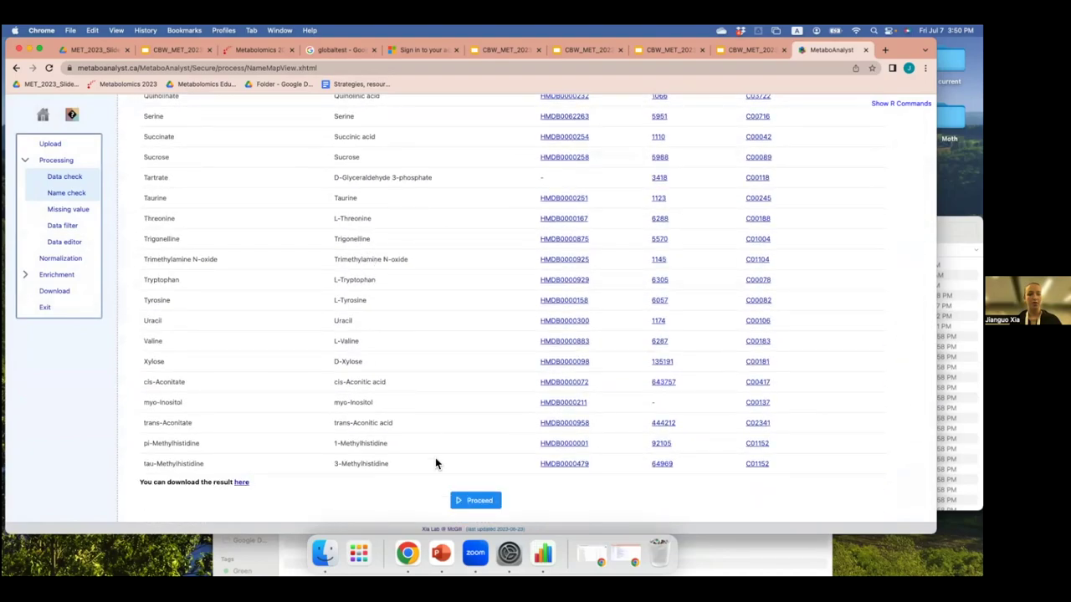
click(475, 501)
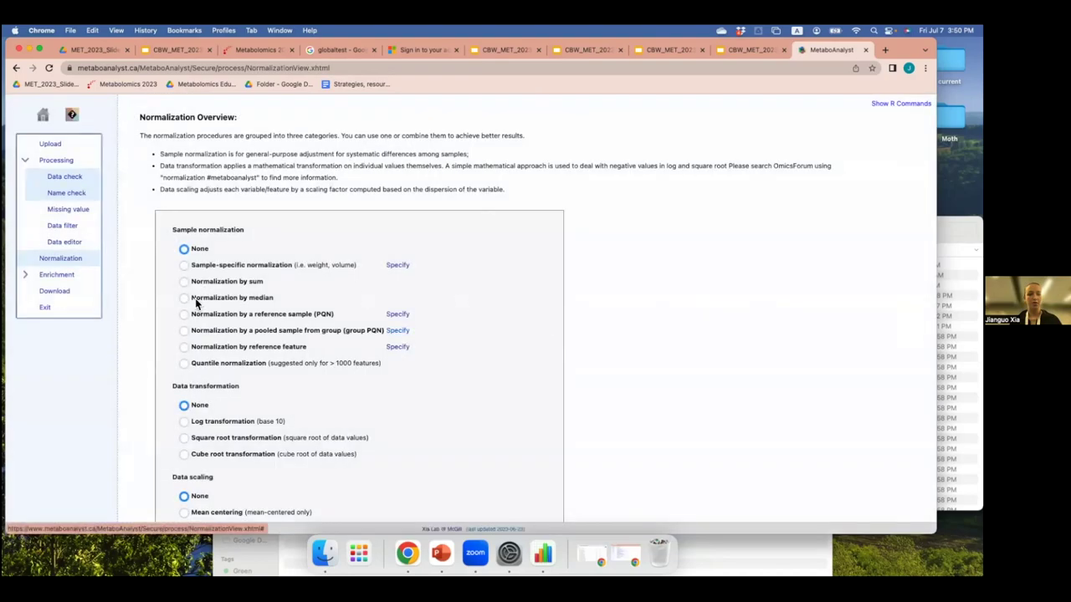
Step: Normalize the data by median with base 10 log transformation and Auto scaling, and proceed to the enrichment parameters
click(183, 298)
click(183, 421)
scroll(183, 422, down, 3)
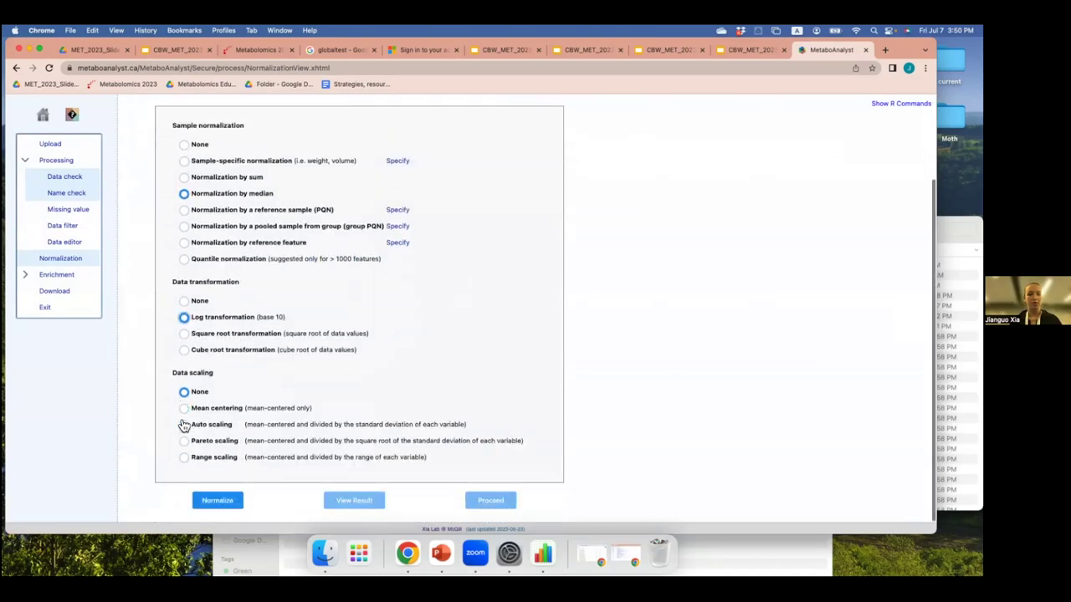
click(182, 425)
click(219, 500)
click(505, 501)
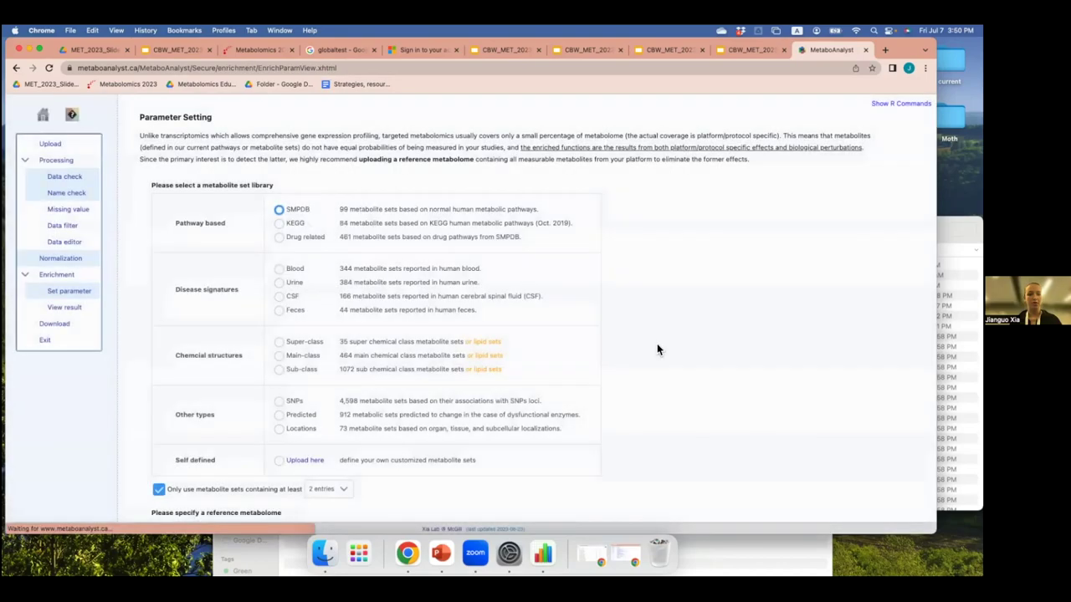
Step: Review the metabolite set libraries and the reference metabolome option that uses all compounds in the selected library
scroll(654, 347, down, 2)
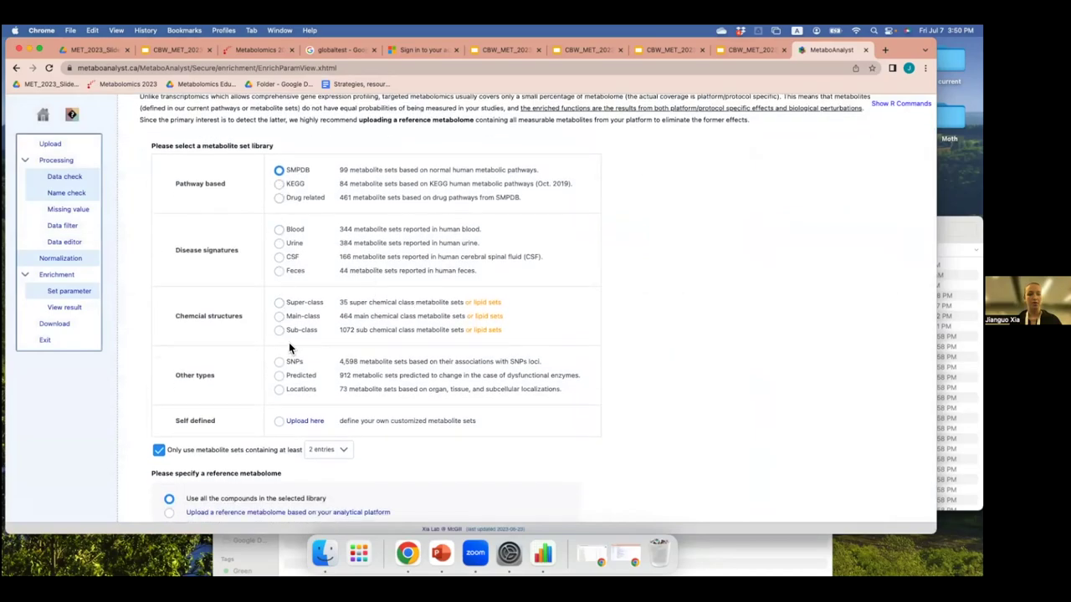
scroll(288, 342, down, 2)
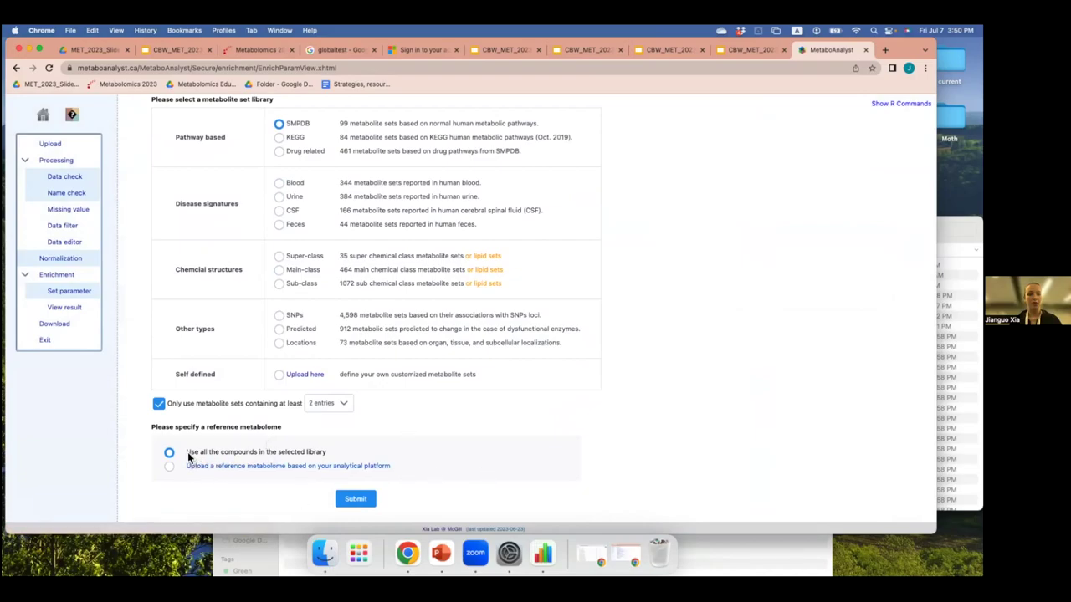
drag(188, 452, 325, 455)
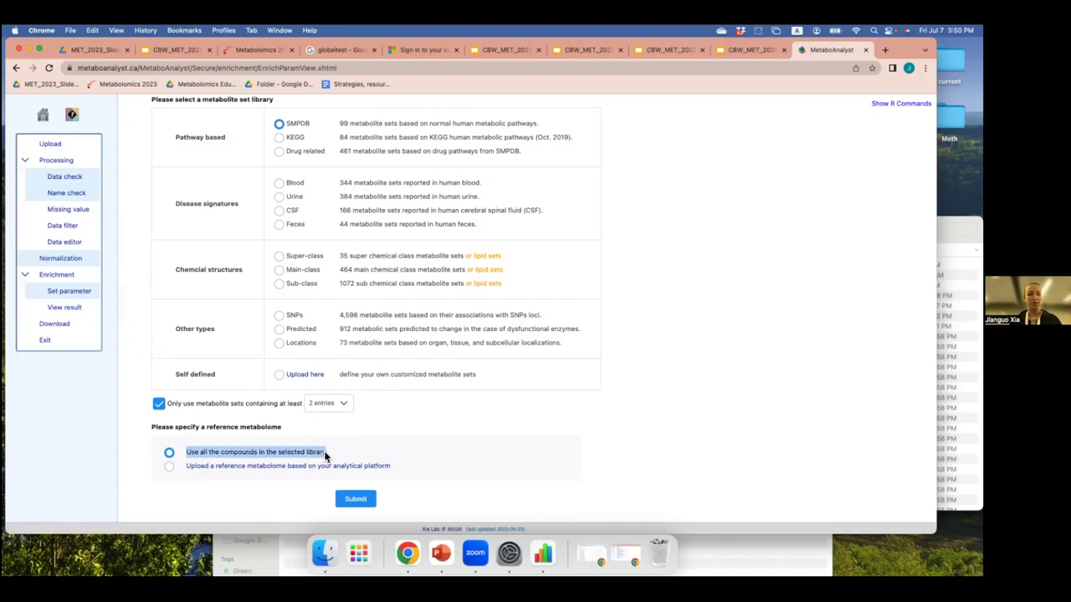
click(265, 499)
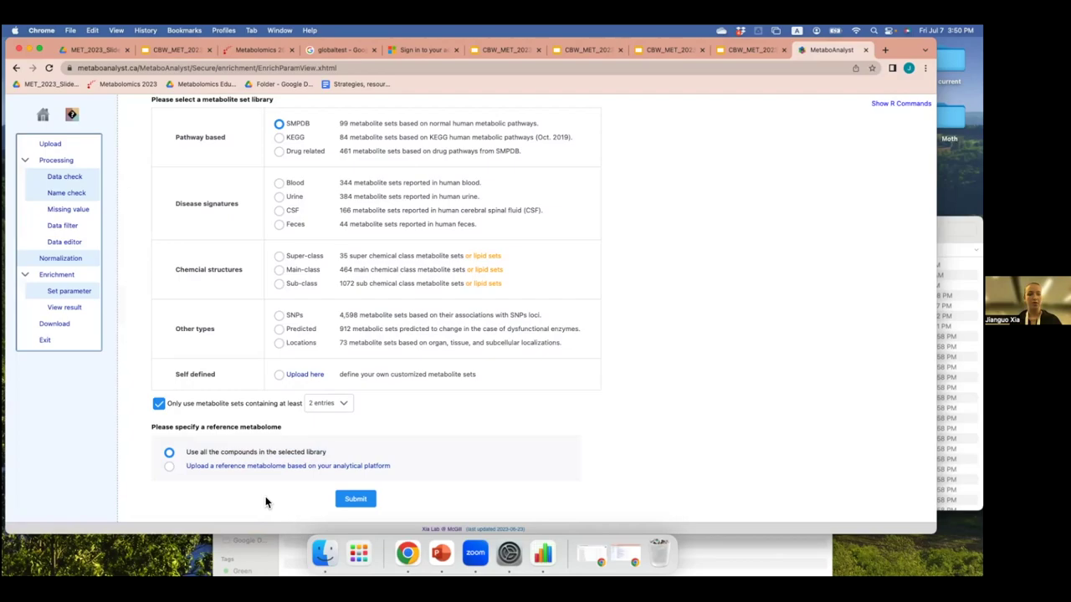
Step: Examine the example compound list for uploading a reference metabolome and return to the parameter settings
click(223, 466)
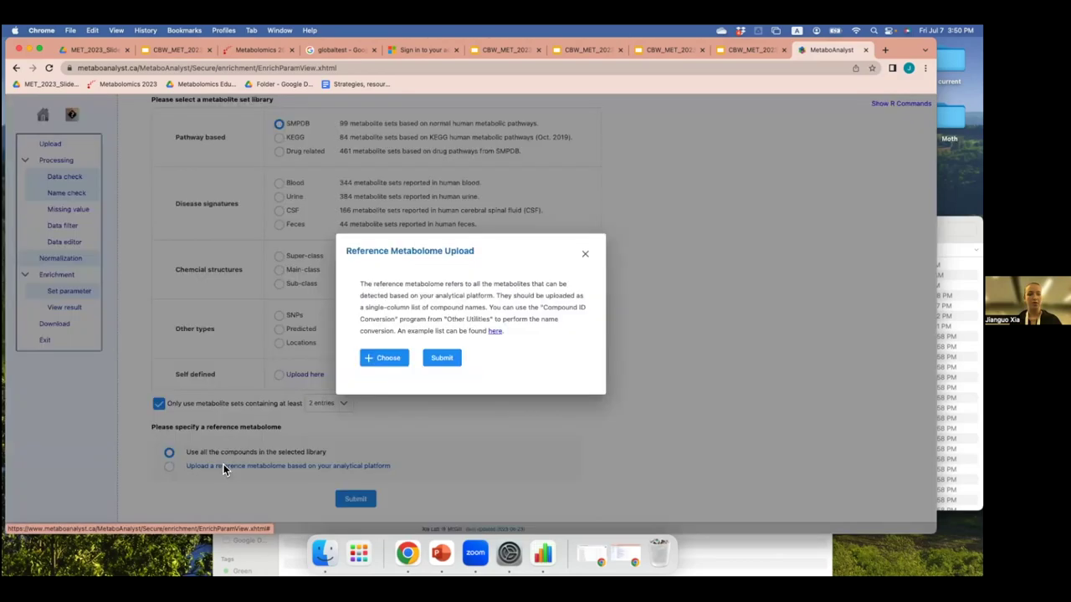
click(495, 332)
scroll(73, 279, down, 20)
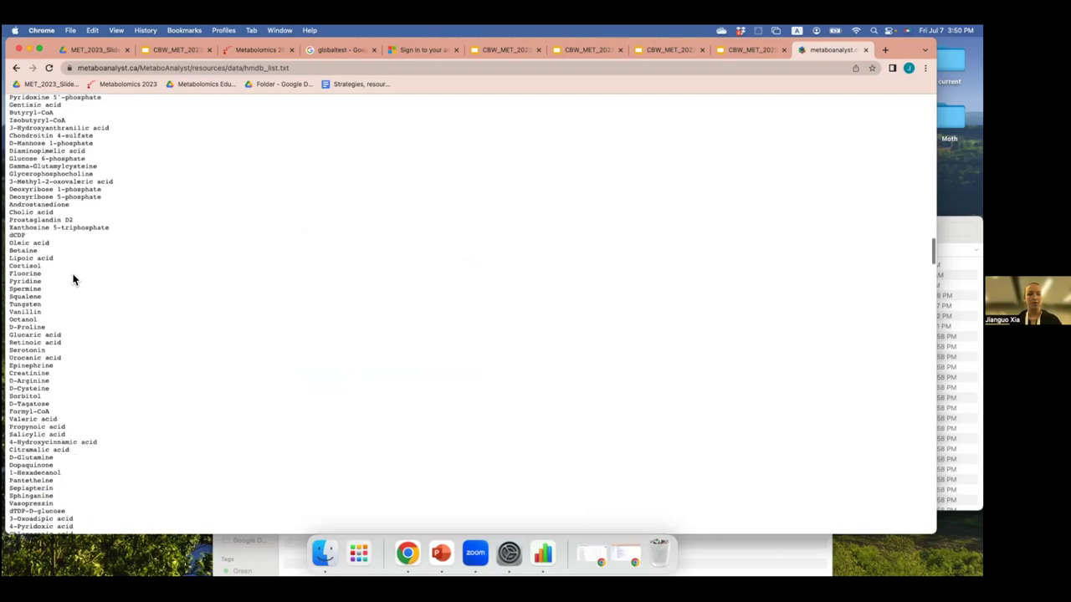
scroll(72, 280, down, 1)
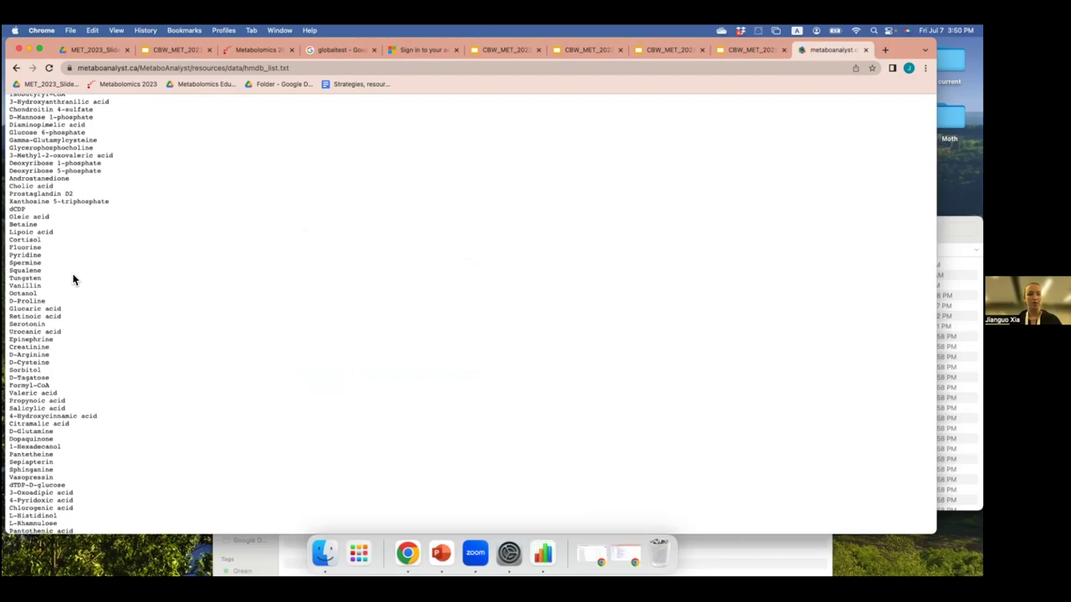
scroll(73, 280, down, 20)
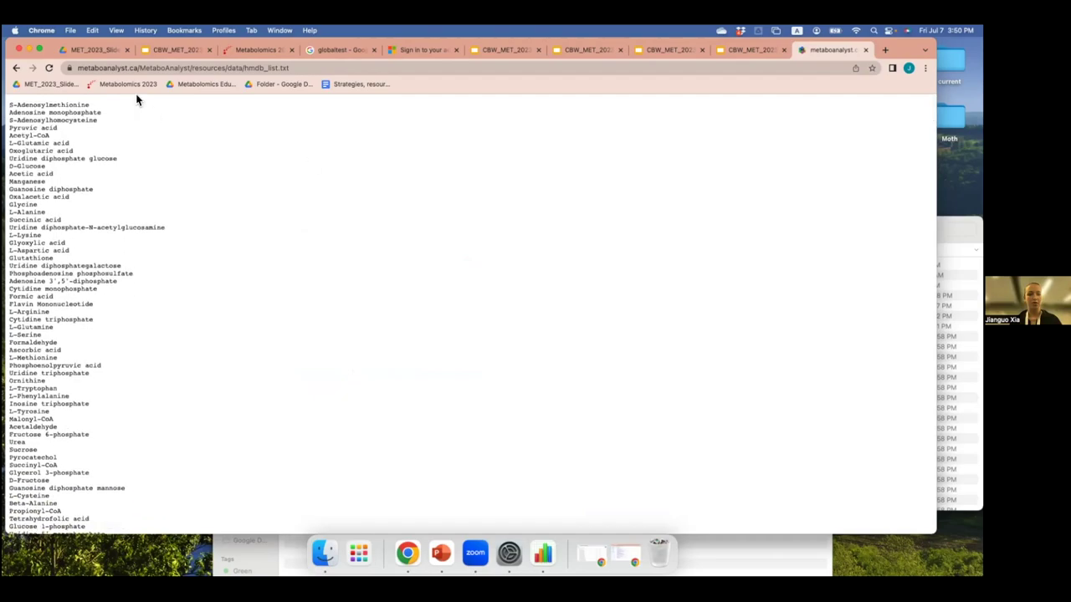
scroll(138, 100, up, 2)
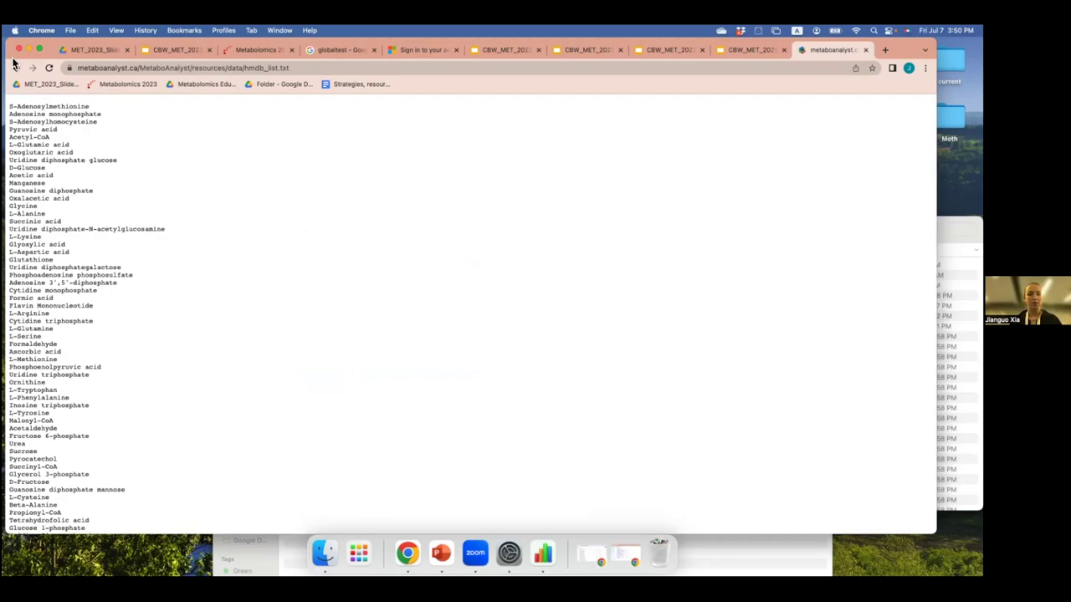
click(16, 68)
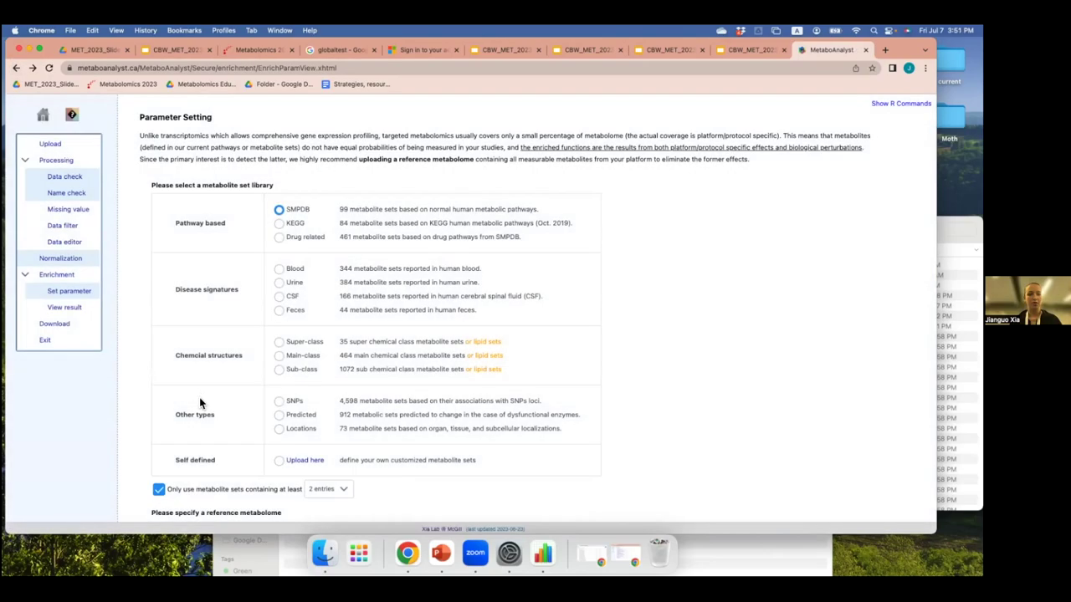
Step: Submit the enrichment analysis with the SMPDB library, at least 2 entries per set, and all library compounds as reference
scroll(199, 402, down, 2)
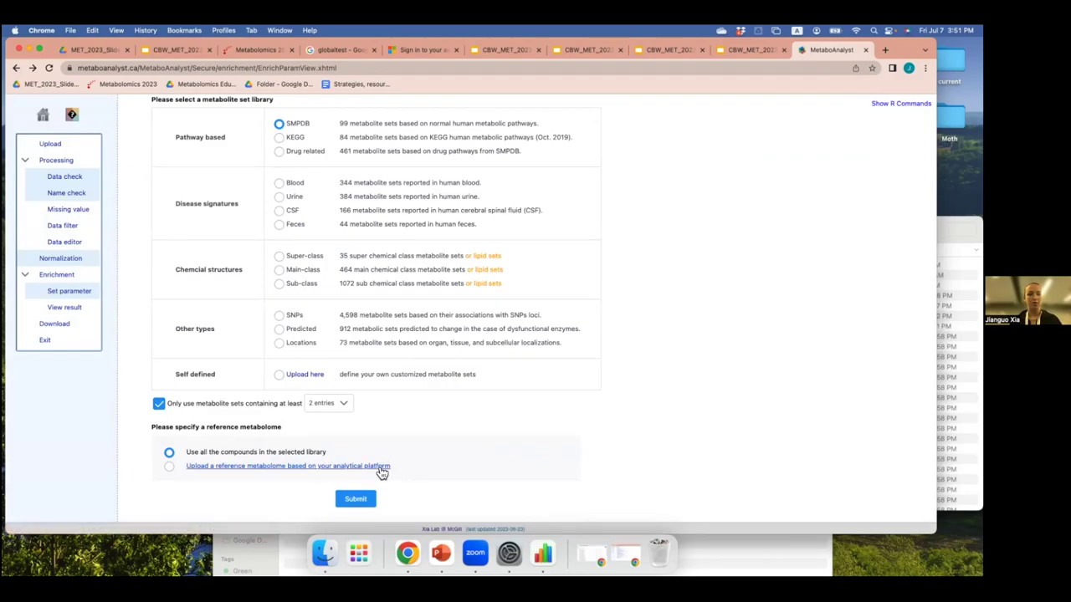
scroll(424, 475, down, 1)
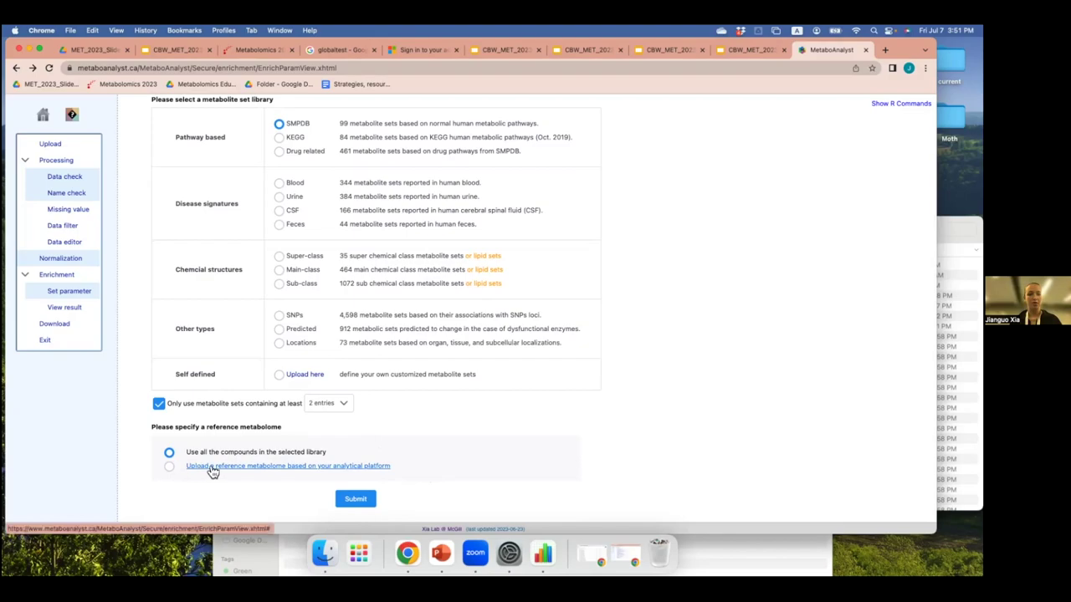
click(358, 502)
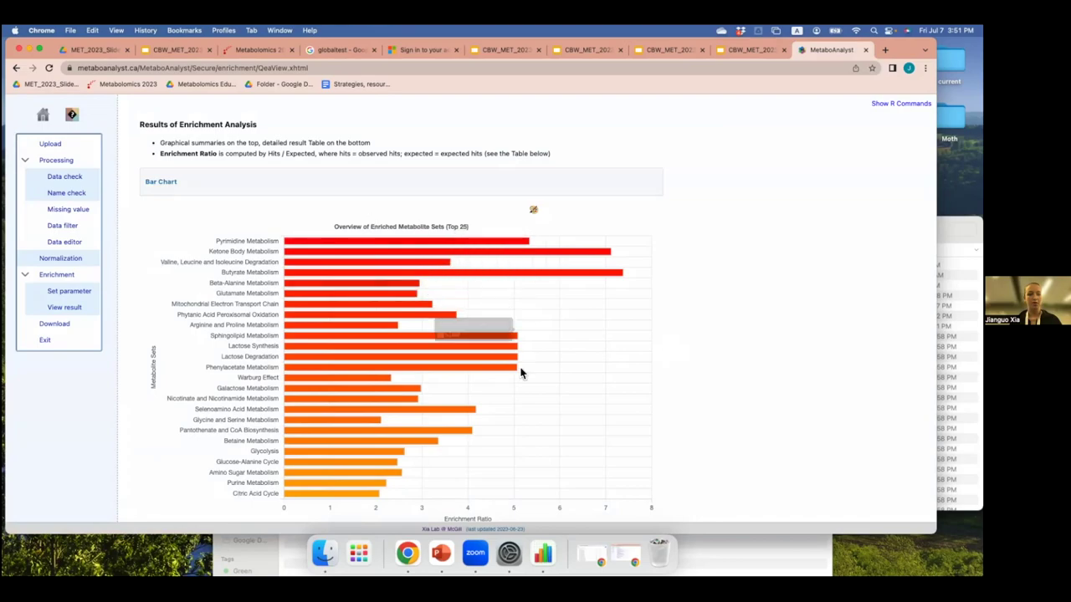
Step: Review the enrichment results in the bar chart, network view, dot plot, and metabolite set table
scroll(520, 373, down, 2)
scroll(520, 373, down, 4)
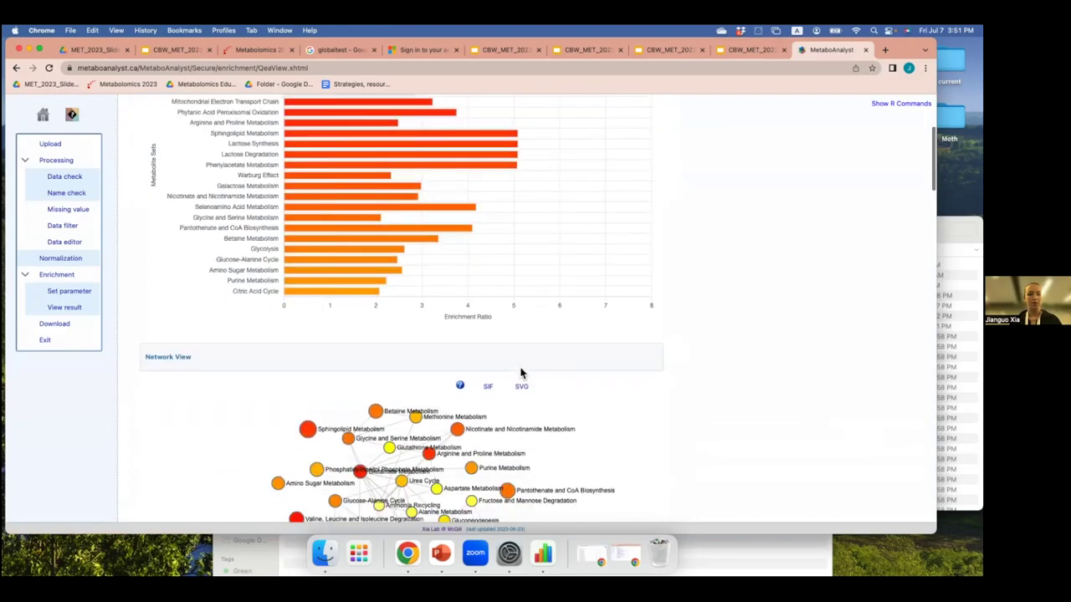
scroll(655, 410, down, 10)
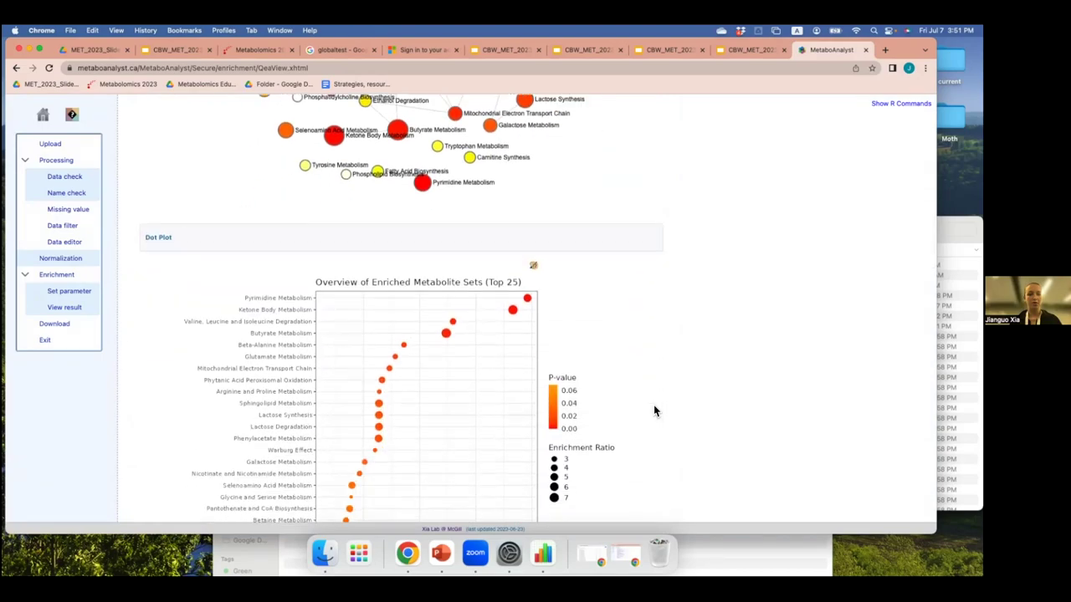
scroll(655, 410, down, 5)
scroll(655, 410, up, 2)
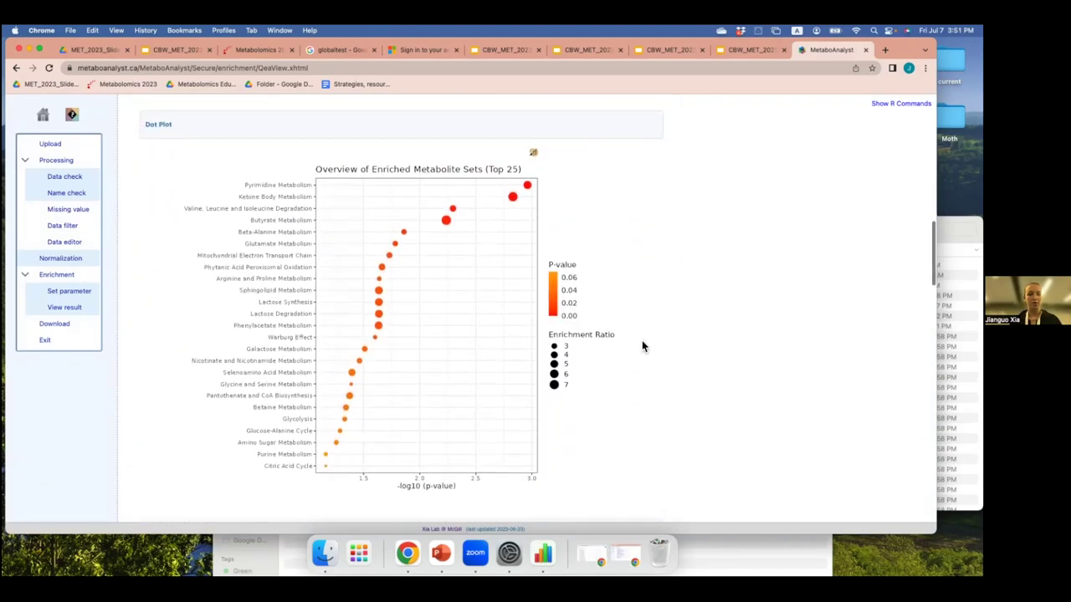
scroll(642, 340, down, 6)
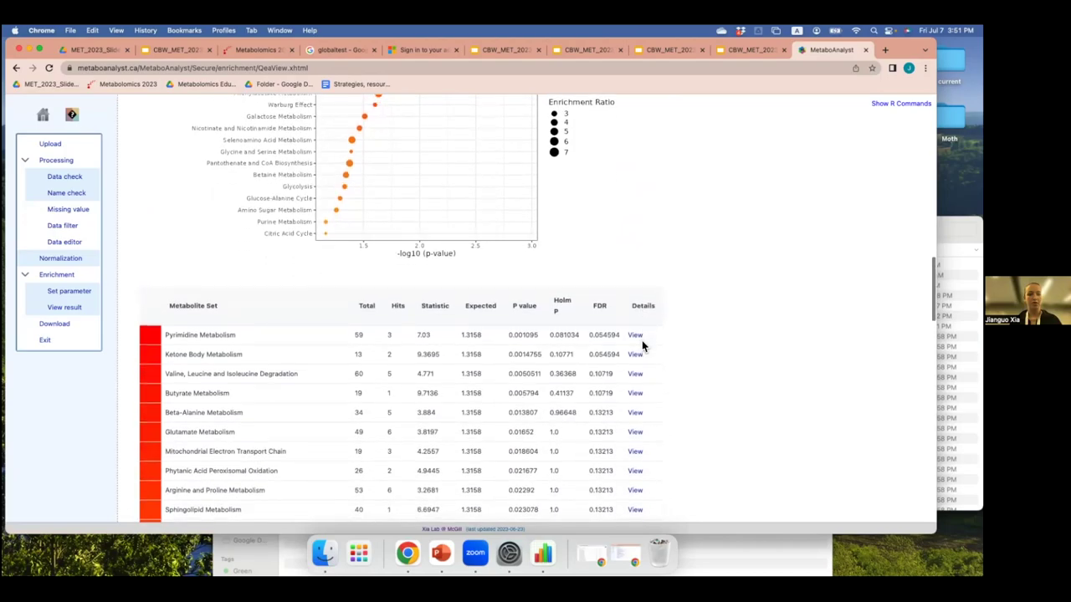
scroll(642, 340, down, 2)
scroll(642, 340, down, 3)
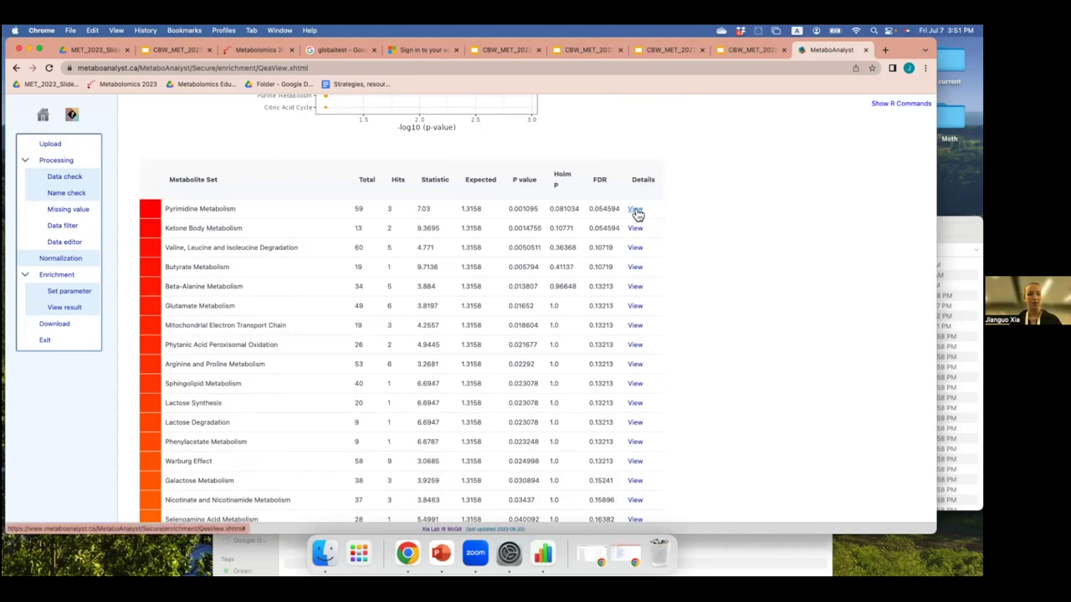
Step: View the details of Pyrimidine Metabolism, inspect its boxplots, highlighted metabolites, and references, and close the details
click(635, 209)
scroll(616, 310, down, 2)
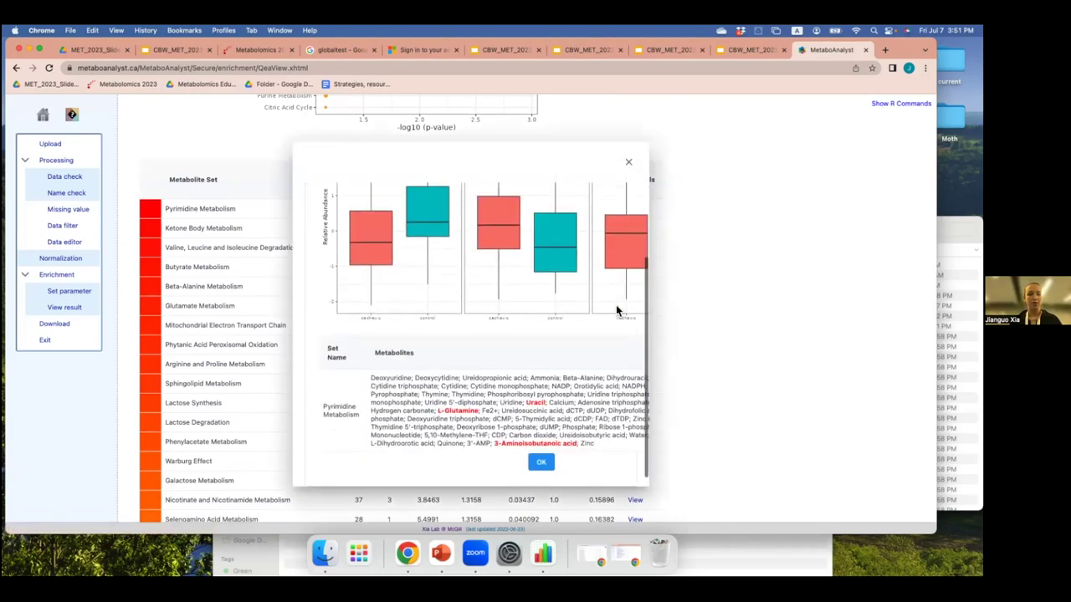
scroll(615, 310, right, 5)
scroll(616, 311, left, 1)
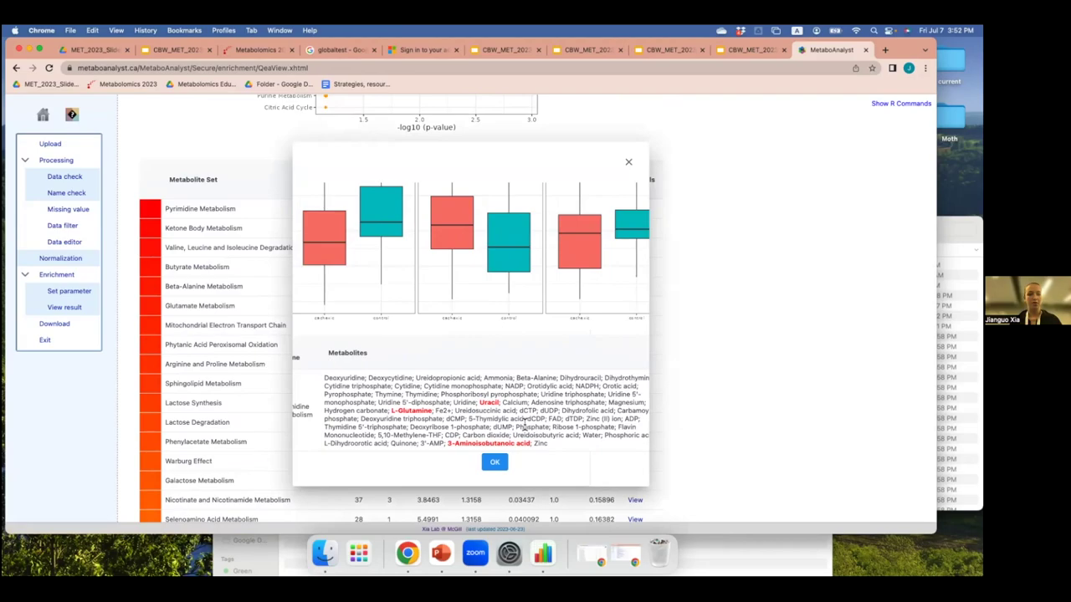
scroll(525, 427, right, 3)
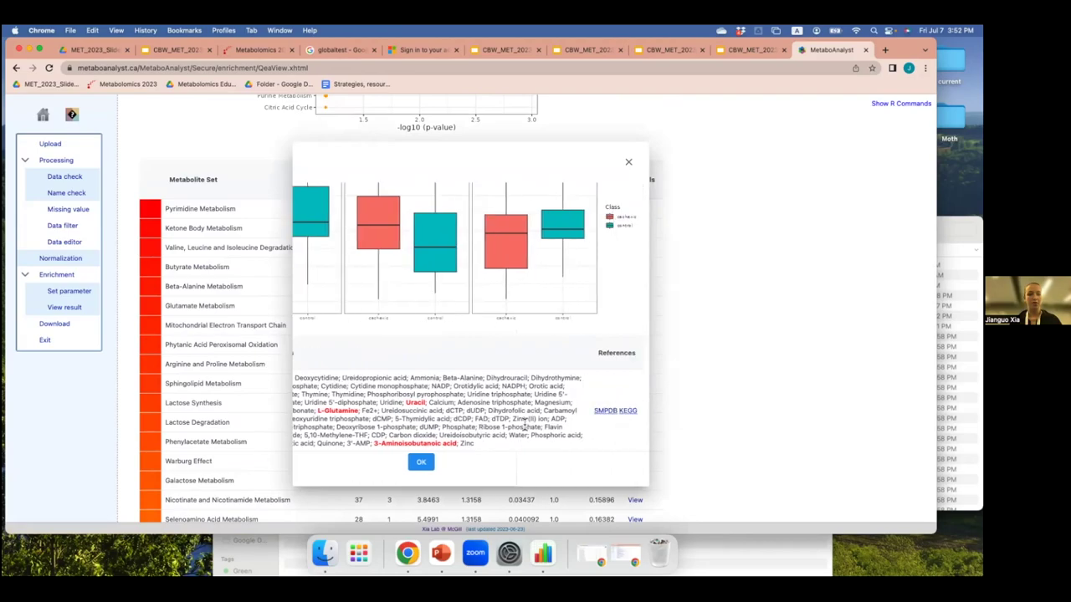
scroll(524, 427, left, 5)
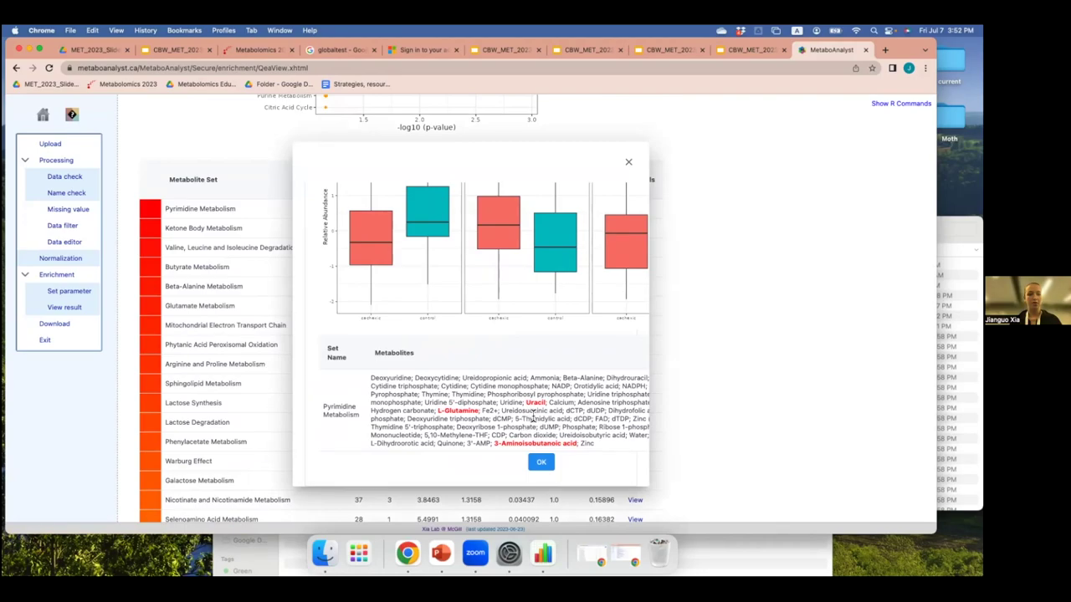
click(628, 164)
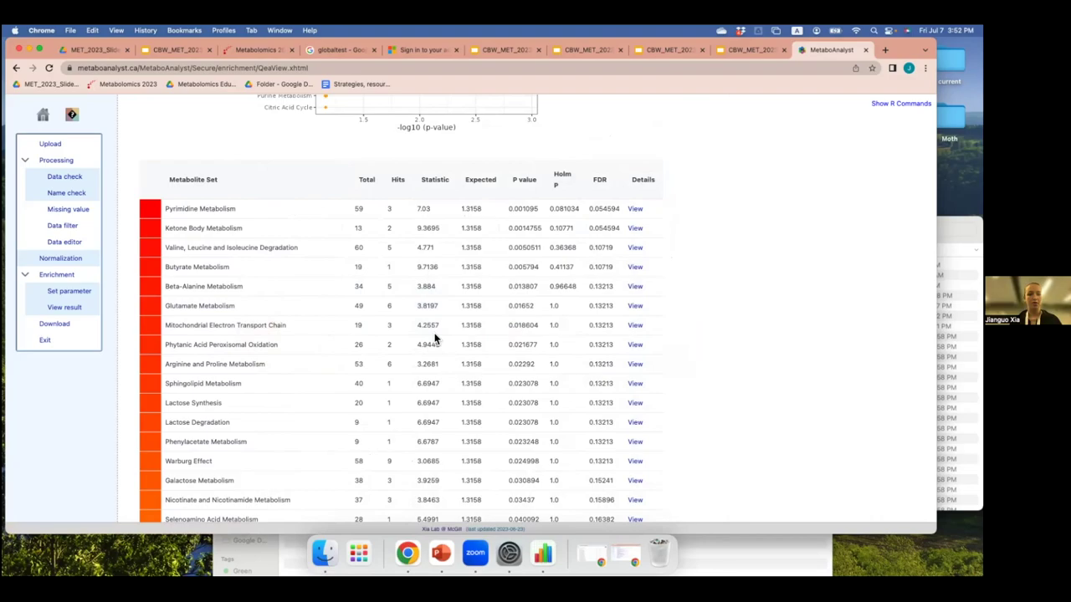
Step: Review the network view, enlarging it, and the bar chart of the enriched metabolite sets
scroll(434, 337, up, 10)
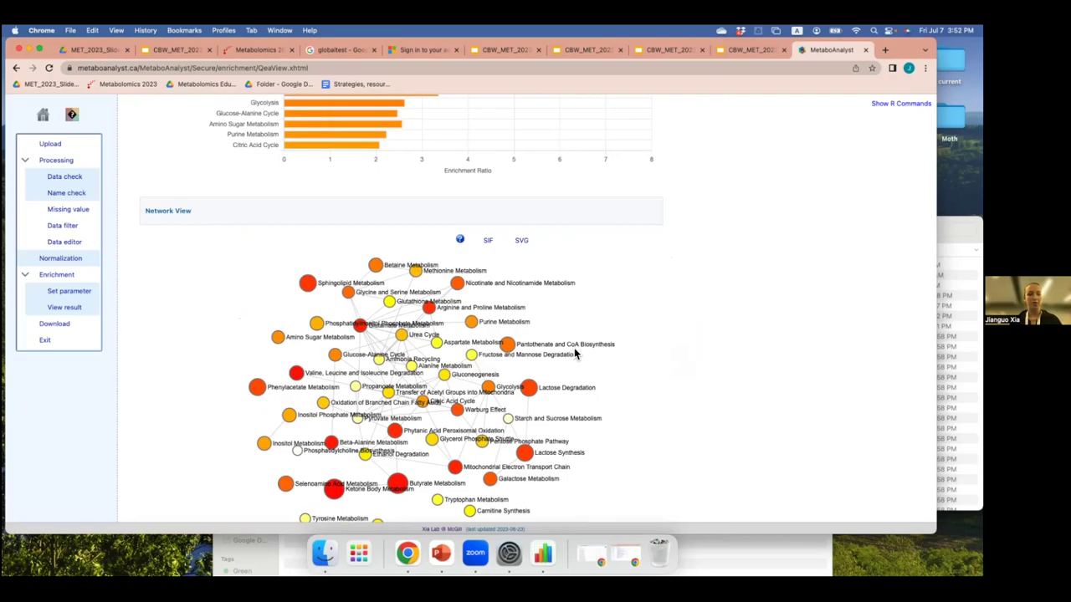
scroll(574, 354, up, 5)
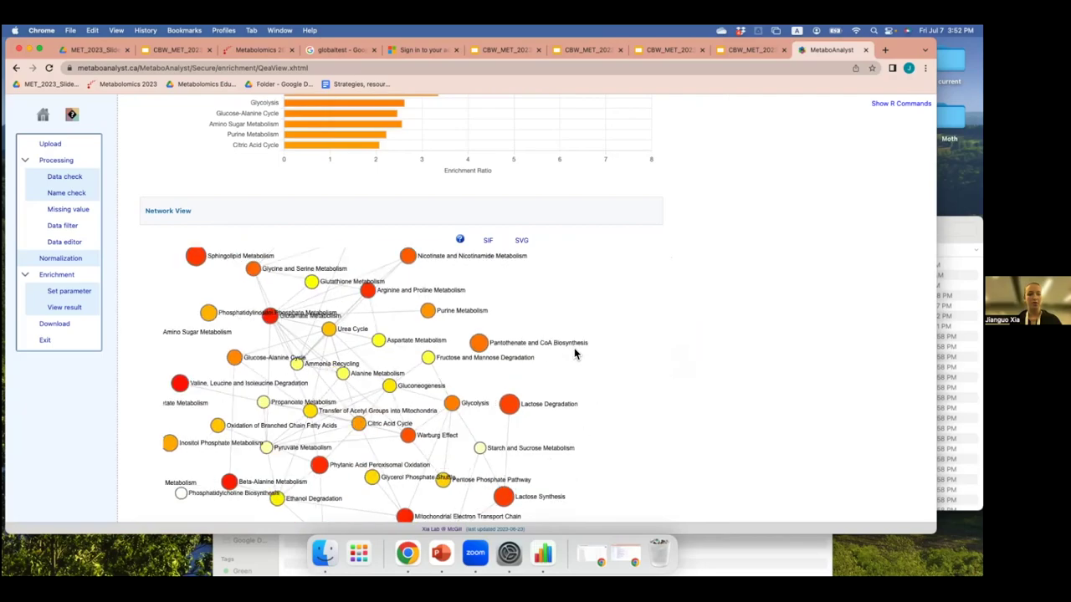
scroll(722, 268, up, 5)
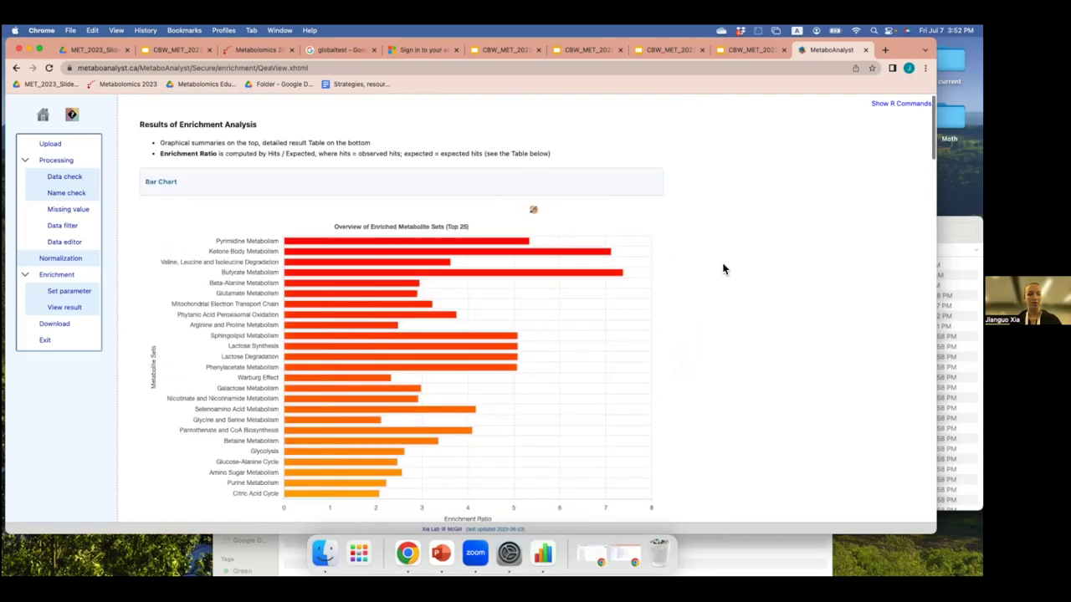
Step: Return to the home page and open the Pathway Analysis module's concentration table upload options
click(44, 118)
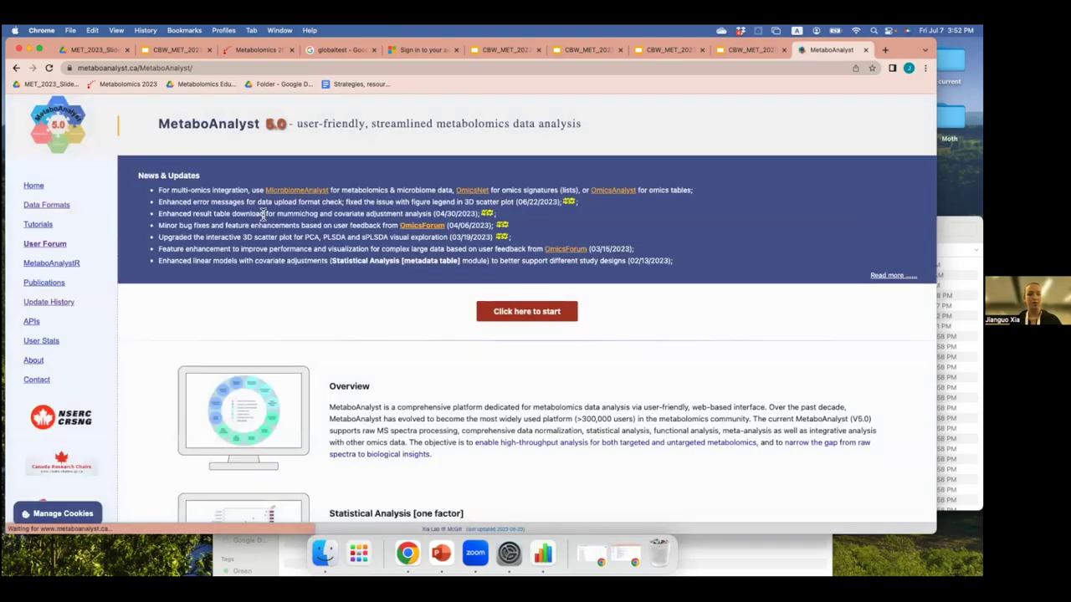
click(519, 310)
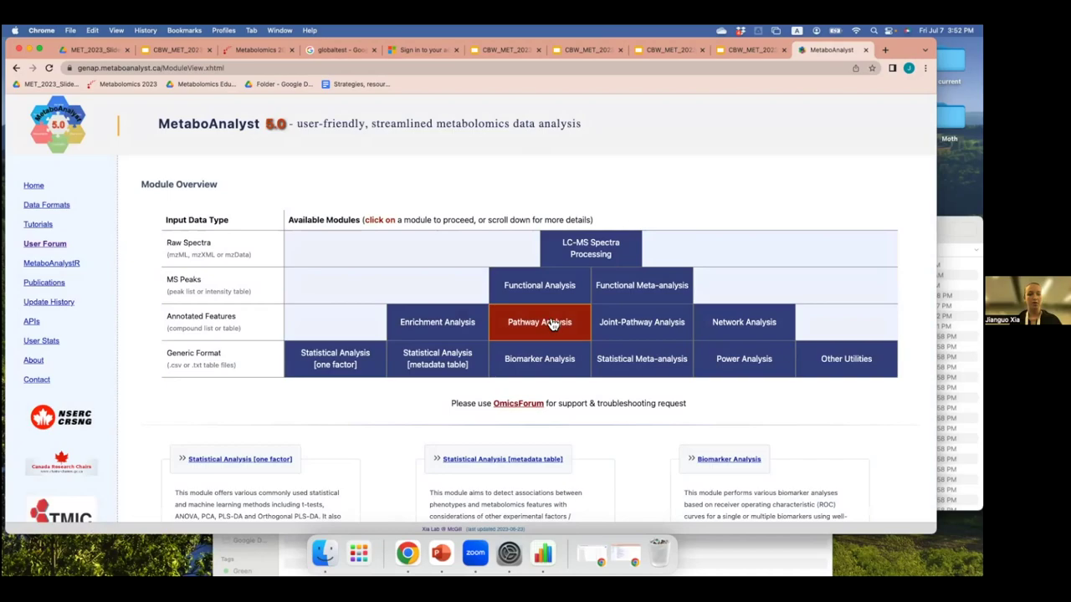
click(552, 322)
click(260, 136)
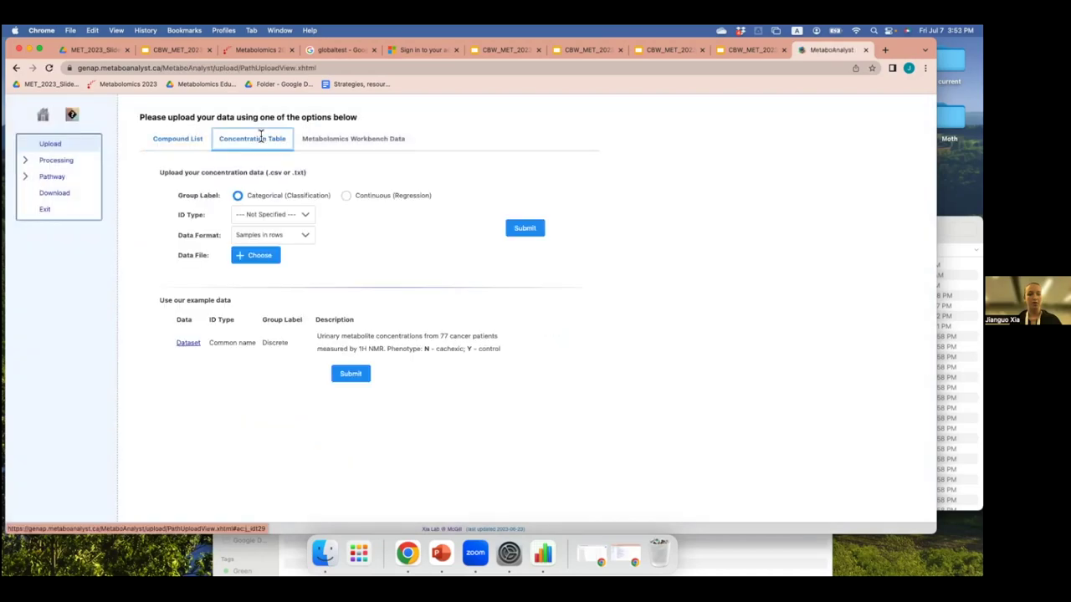
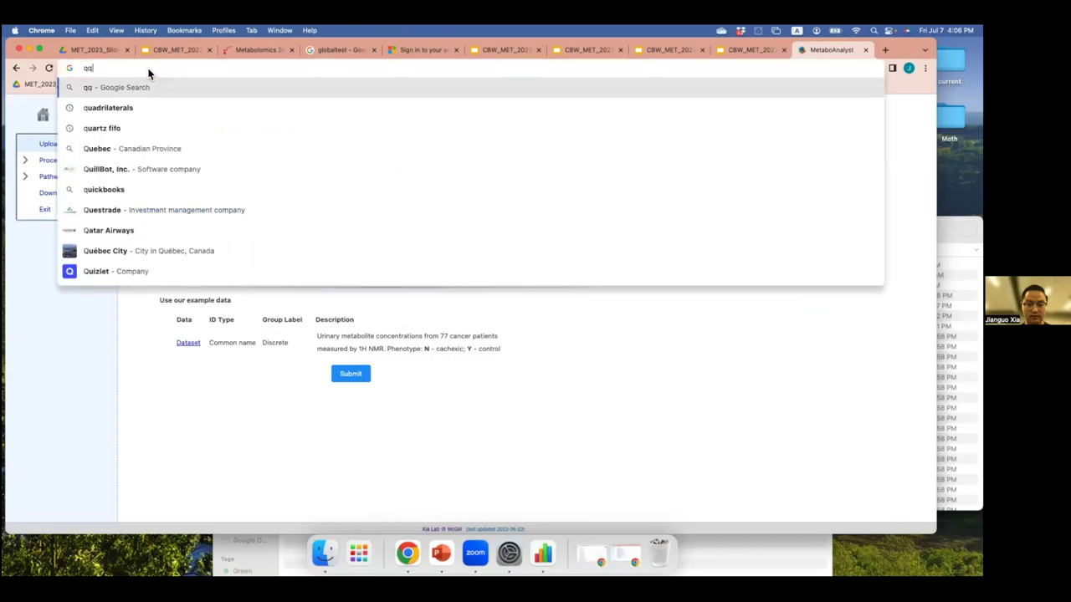
key(BackSpace)
key(BackSpace)
key(BackSpace)
text(www)
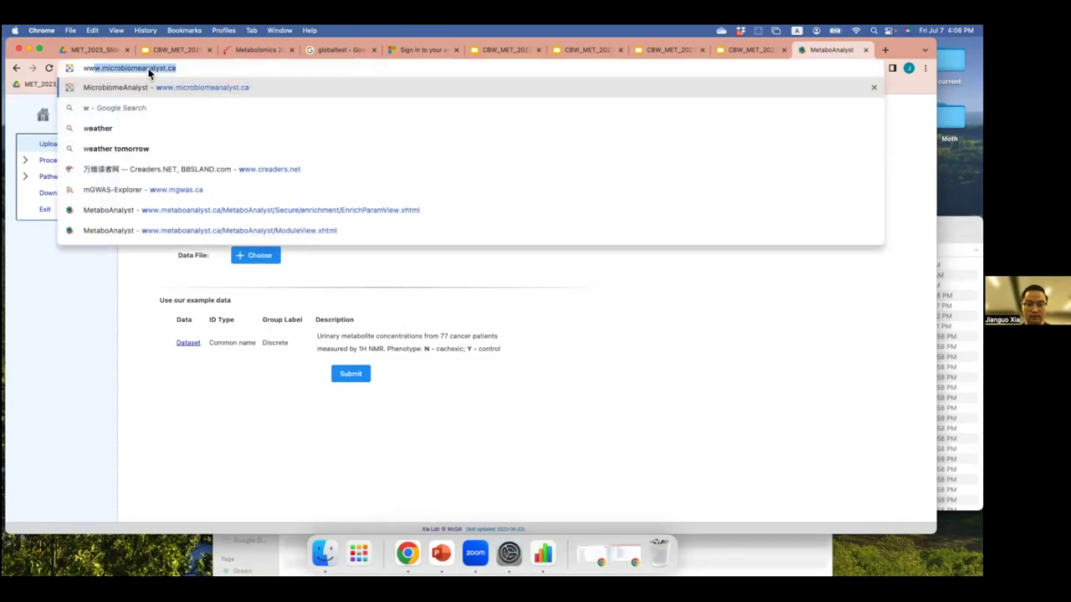
text(.metab)
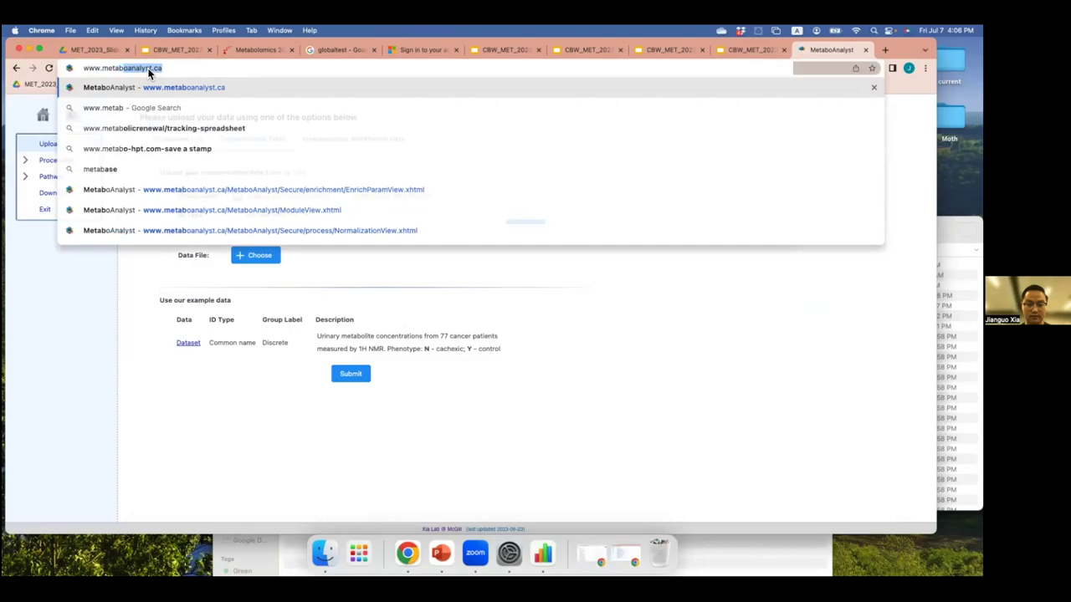
key(Return)
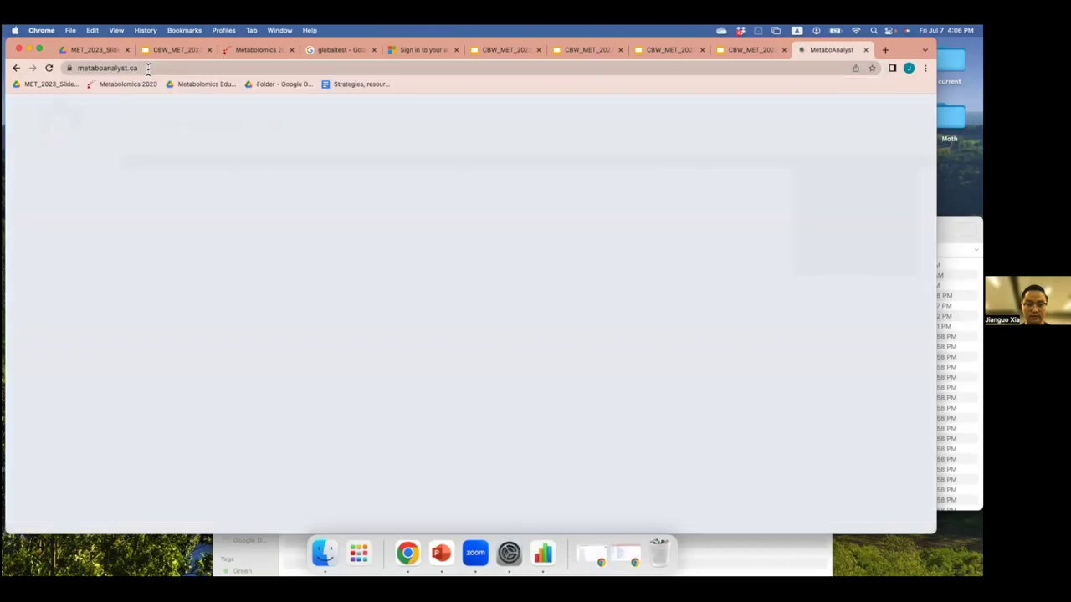
click(521, 312)
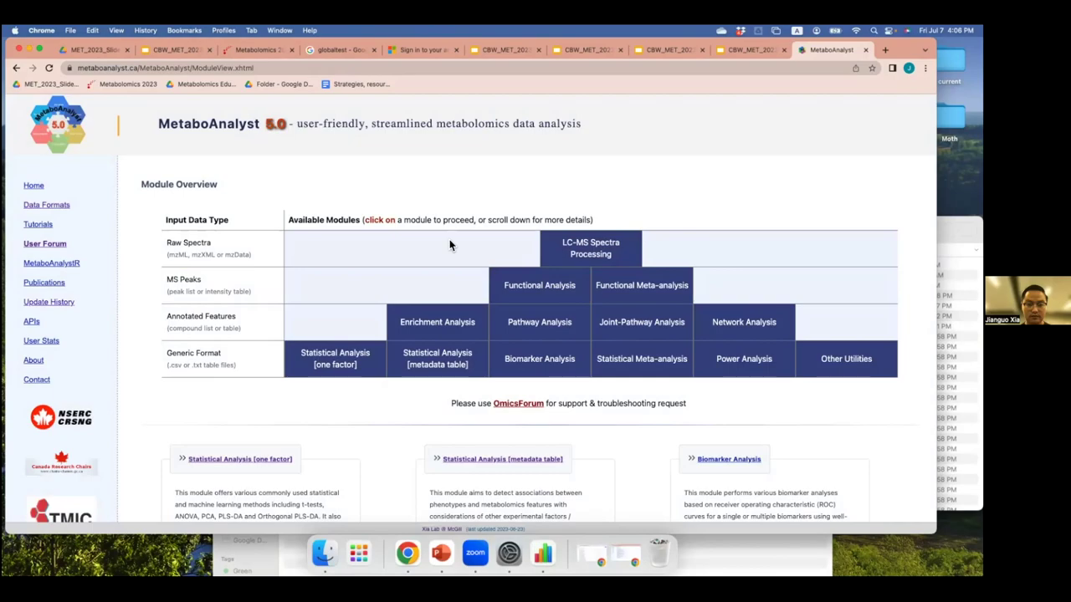
click(598, 255)
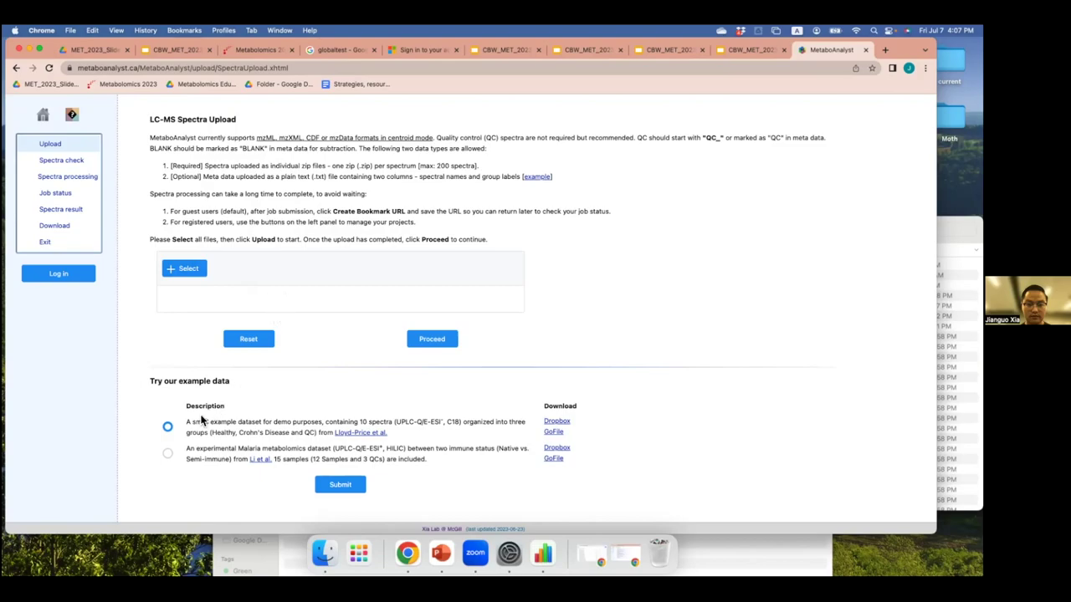
Step: Check the small IBD example's files on Dropbox, close that page, and submit the small example dataset
click(558, 425)
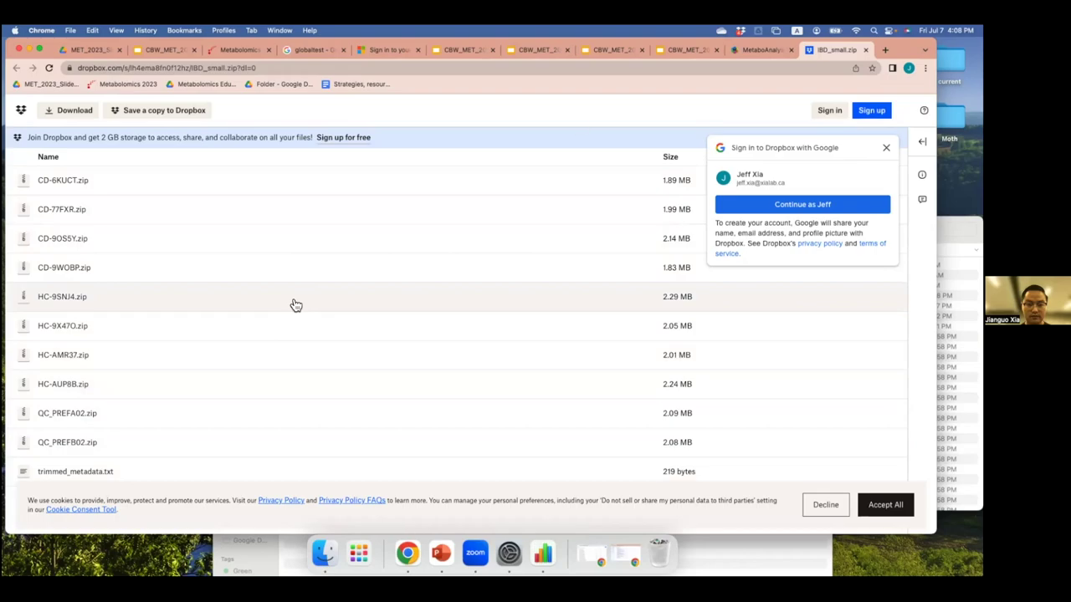
click(864, 50)
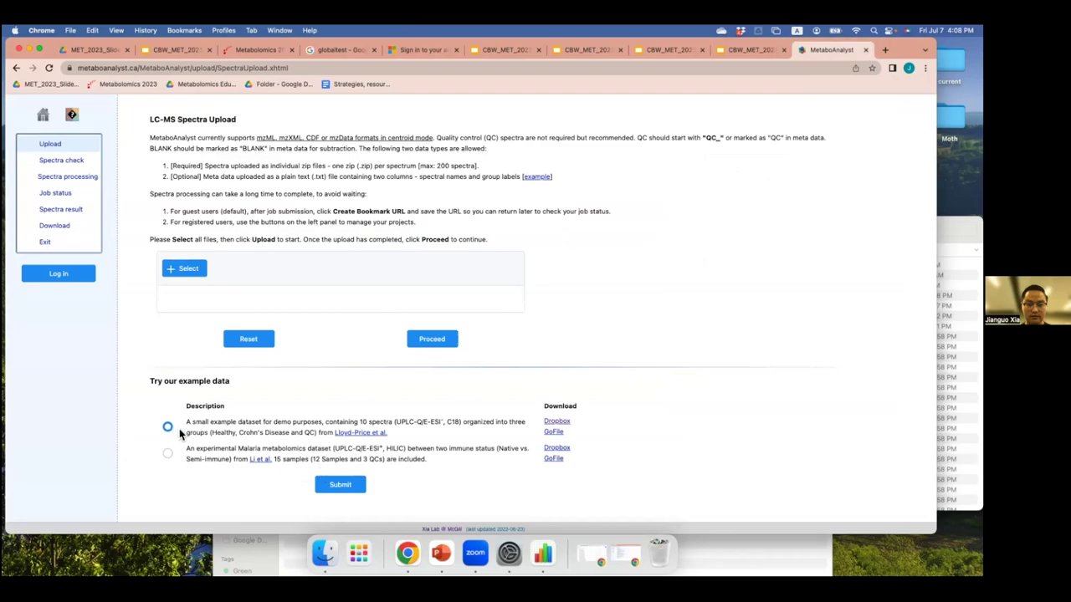
click(336, 486)
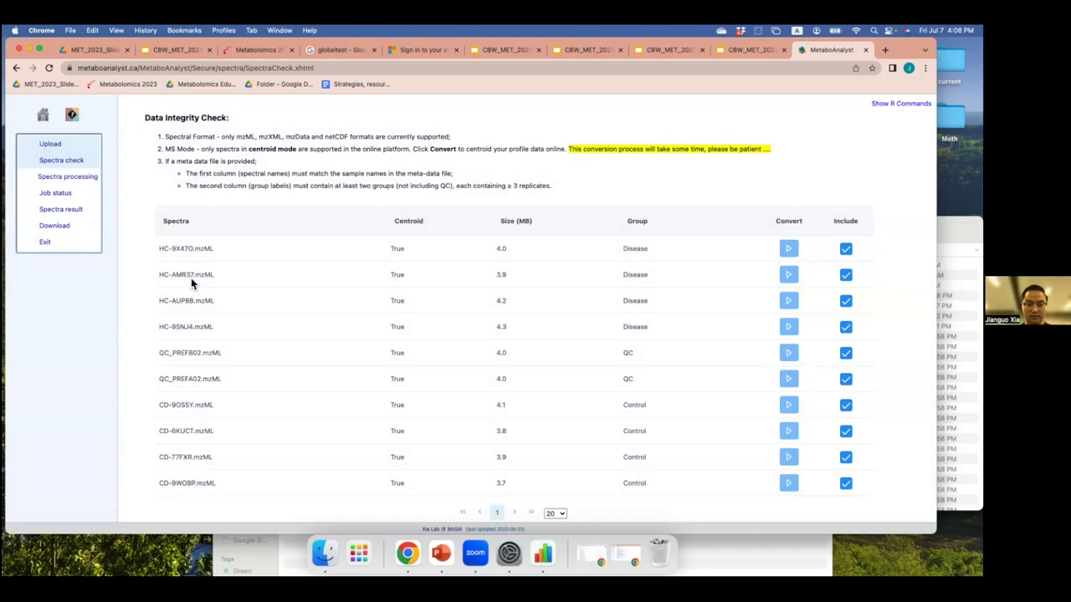
Step: Review the data integrity check of the example spectra and proceed to processing with all spectra included
scroll(191, 284, down, 1)
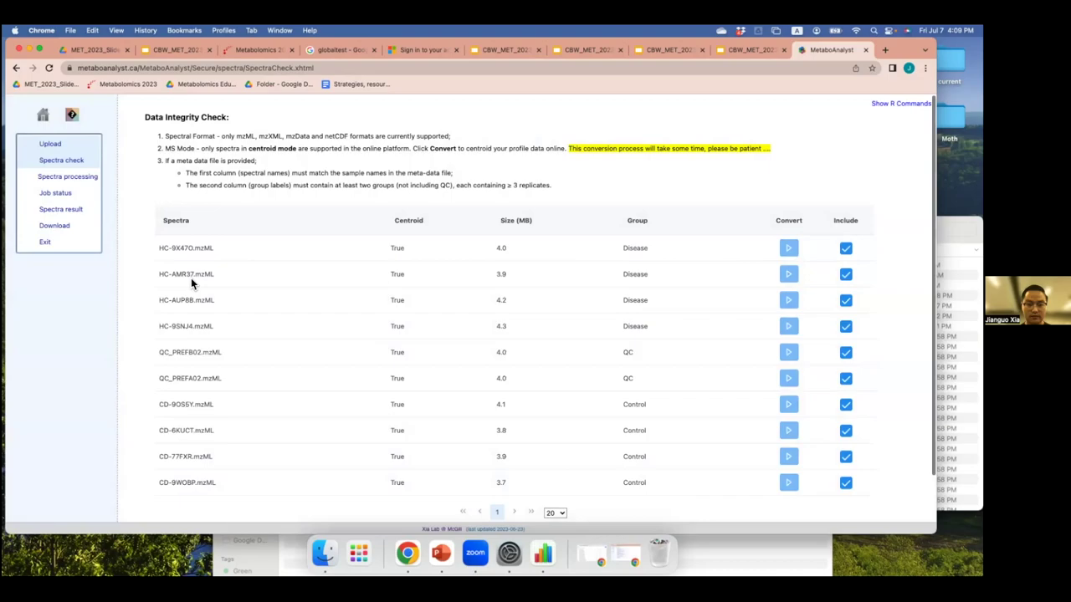
scroll(191, 285, down, 2)
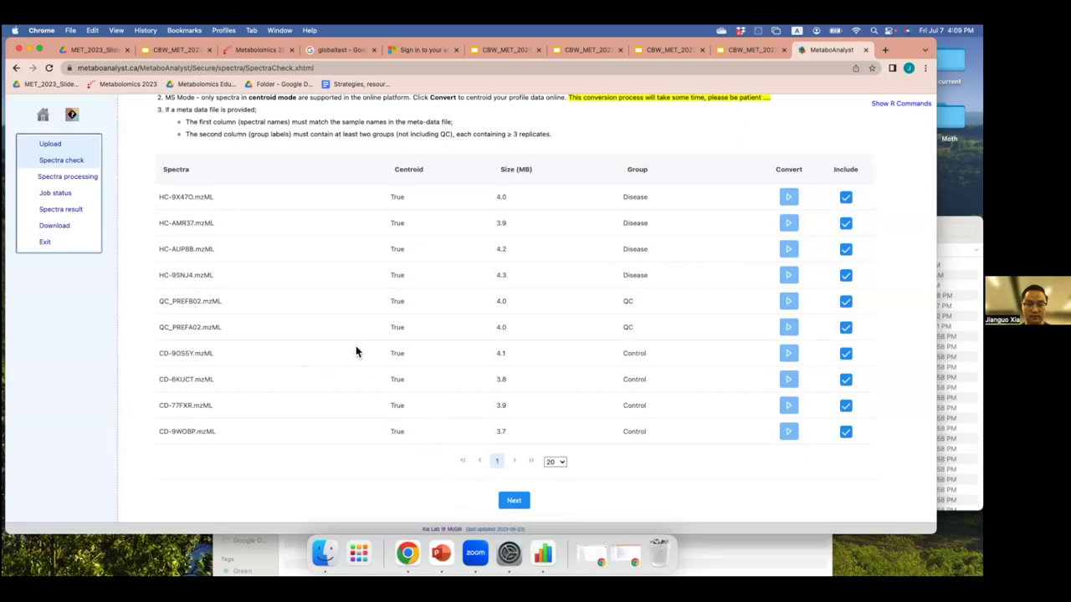
scroll(355, 351, up, 2)
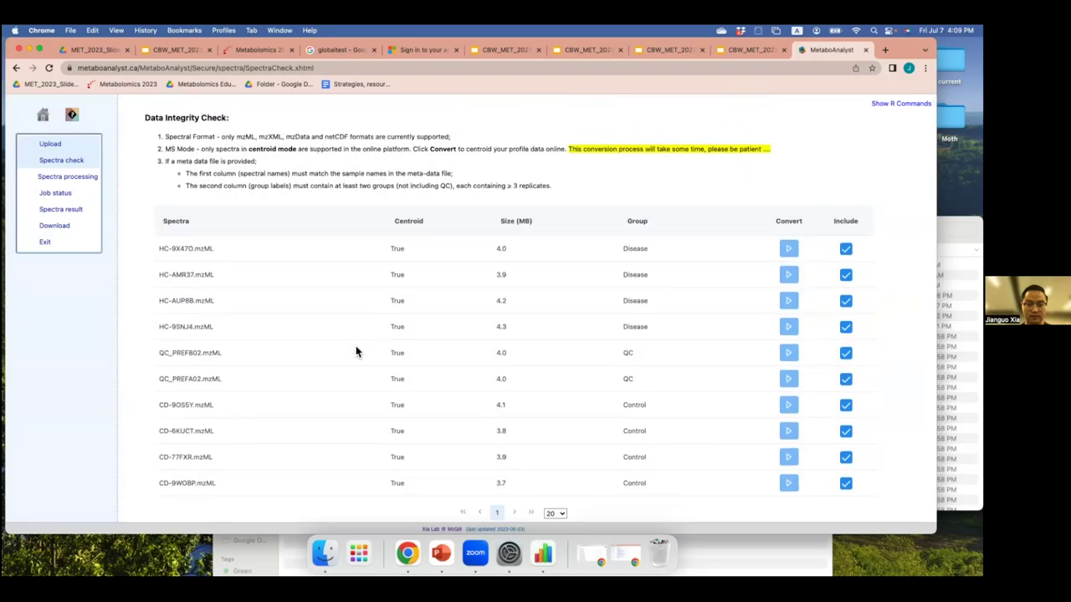
scroll(355, 352, down, 1)
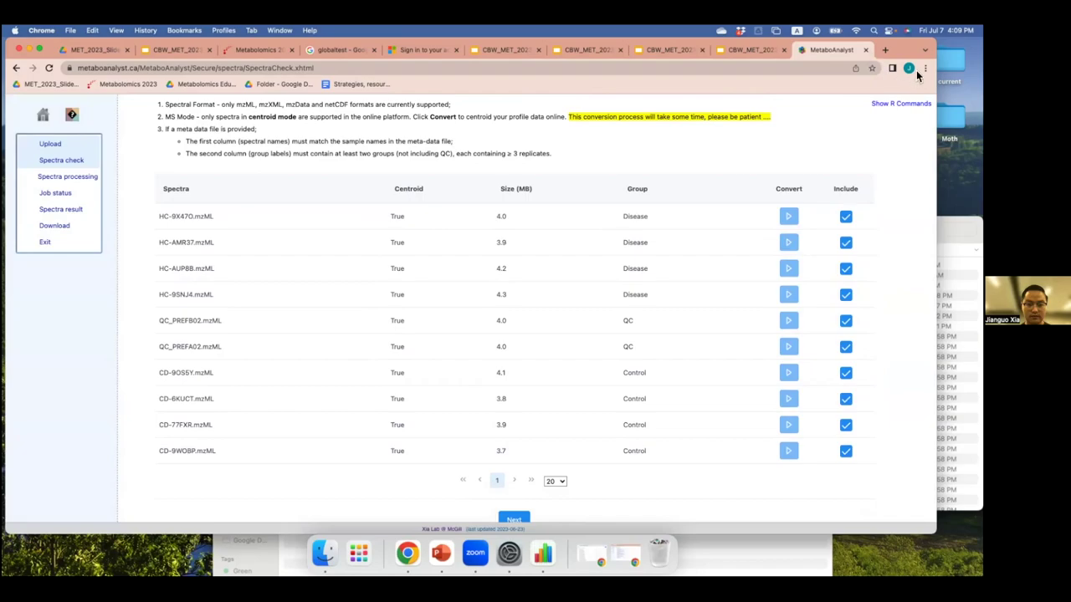
scroll(725, 253, up, 1)
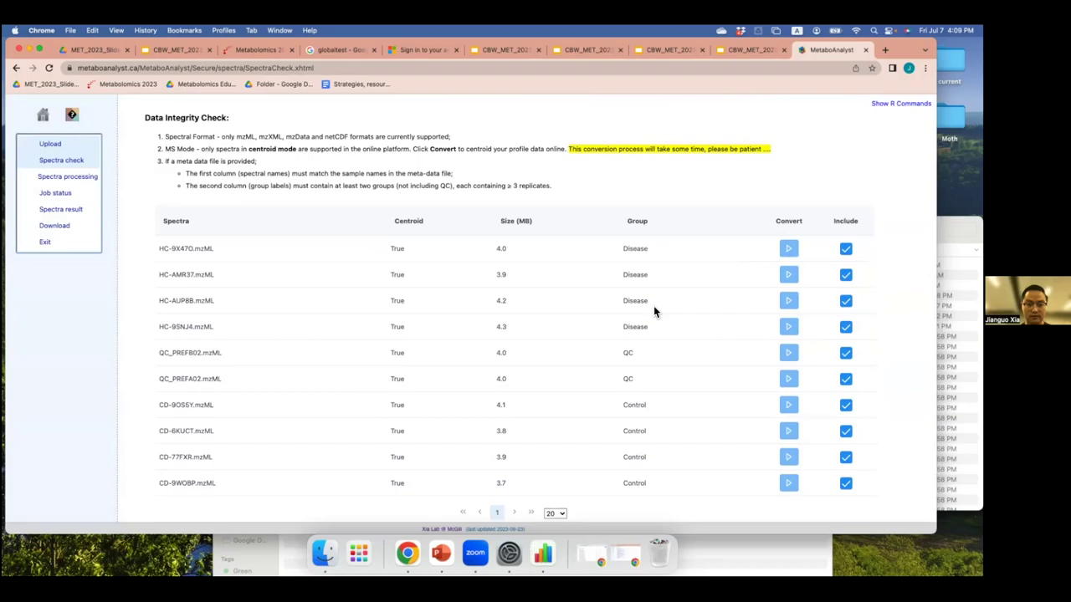
scroll(652, 310, down, 2)
click(515, 501)
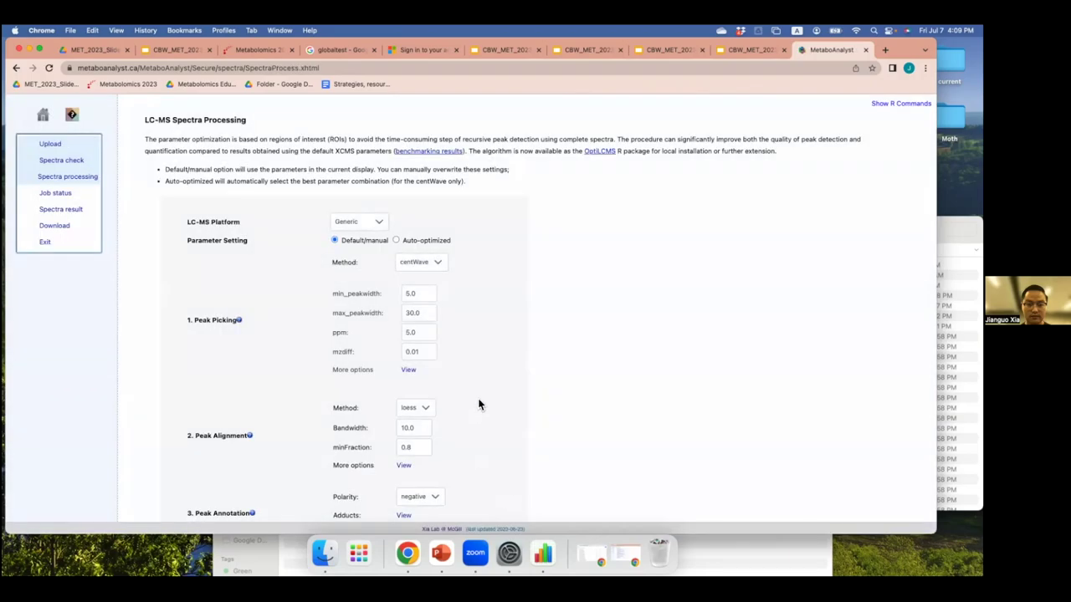
Step: Examine the LC-MS platform, parameter setting, peak picking, alignment, annotation, contaminant removal, and blank subtraction options
scroll(478, 400, down, 2)
scroll(477, 400, up, 2)
scroll(353, 247, down, 2)
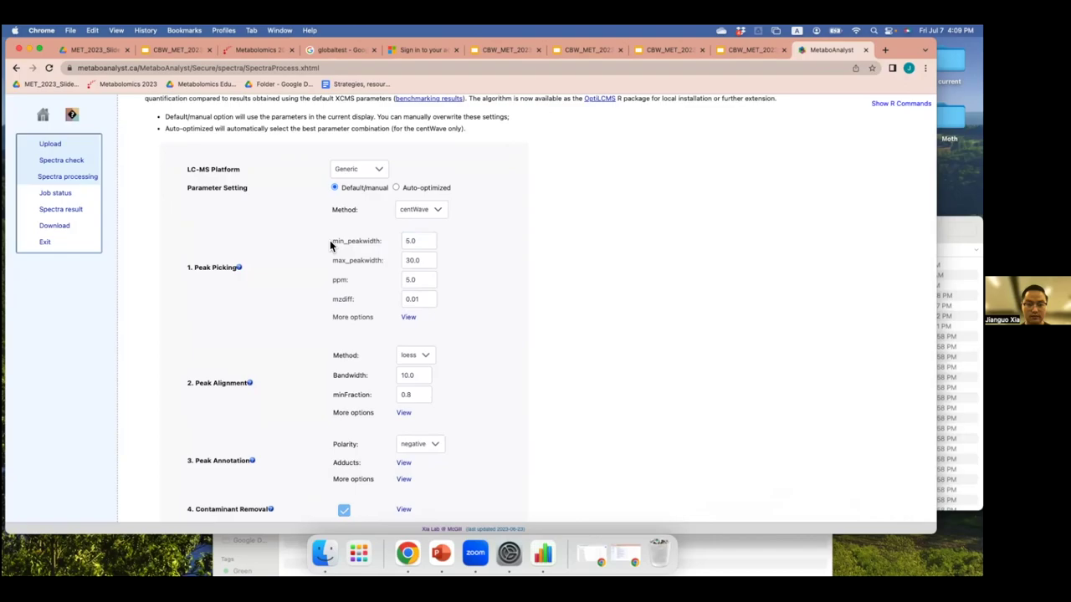
click(399, 187)
scroll(358, 249, down, 2)
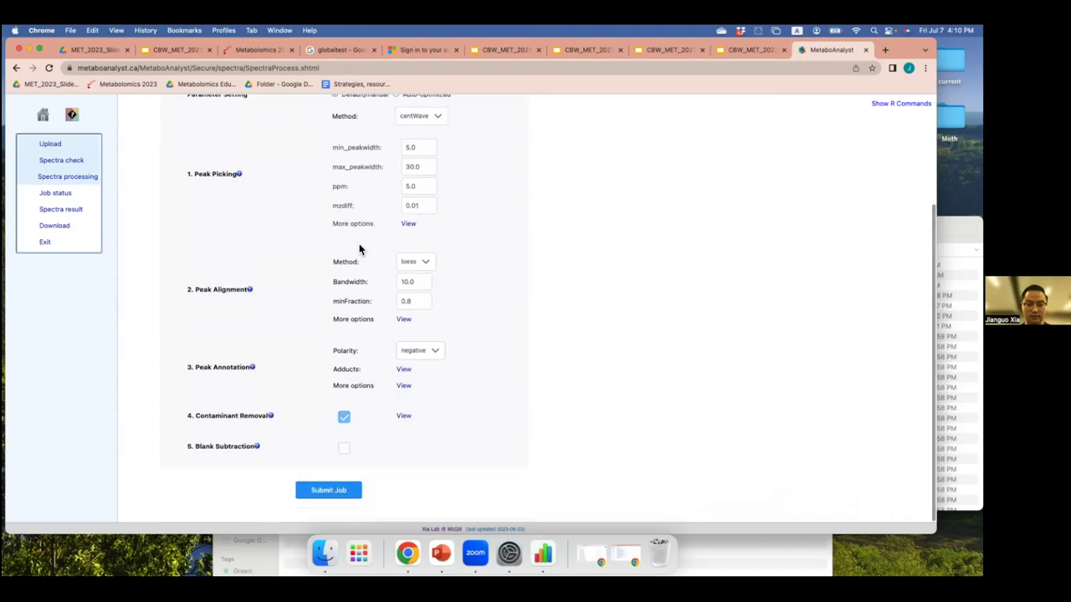
scroll(344, 191, up, 1)
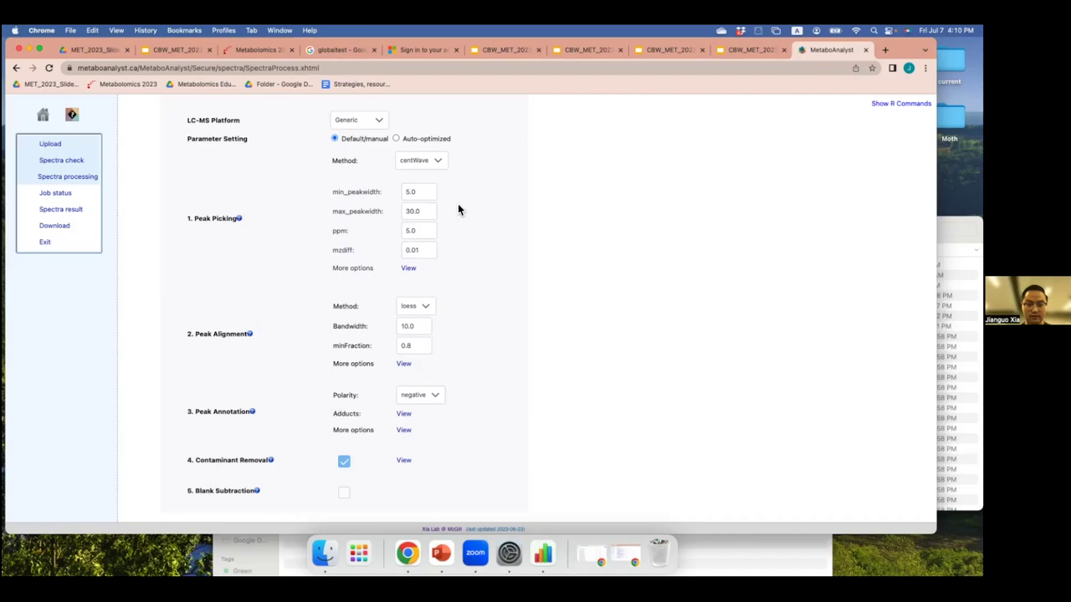
scroll(458, 209, down, 1)
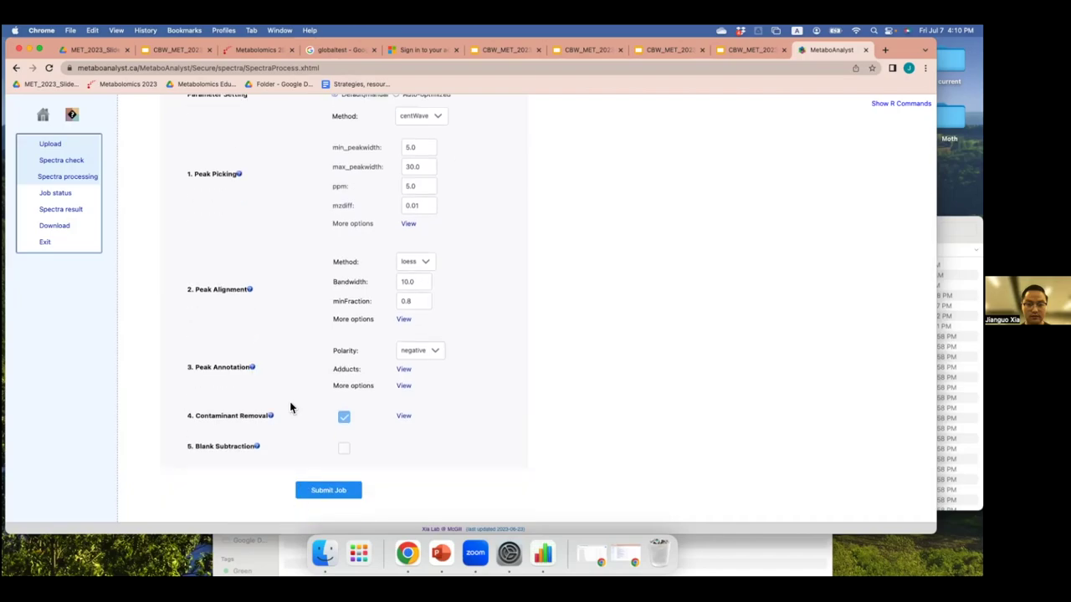
scroll(289, 407, up, 2)
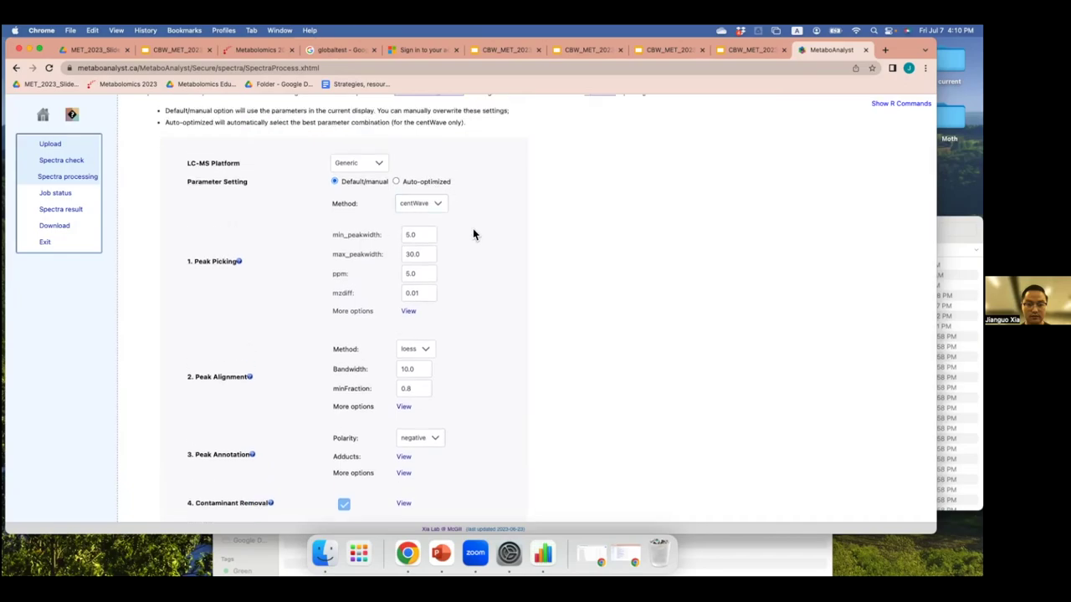
scroll(354, 359, down, 2)
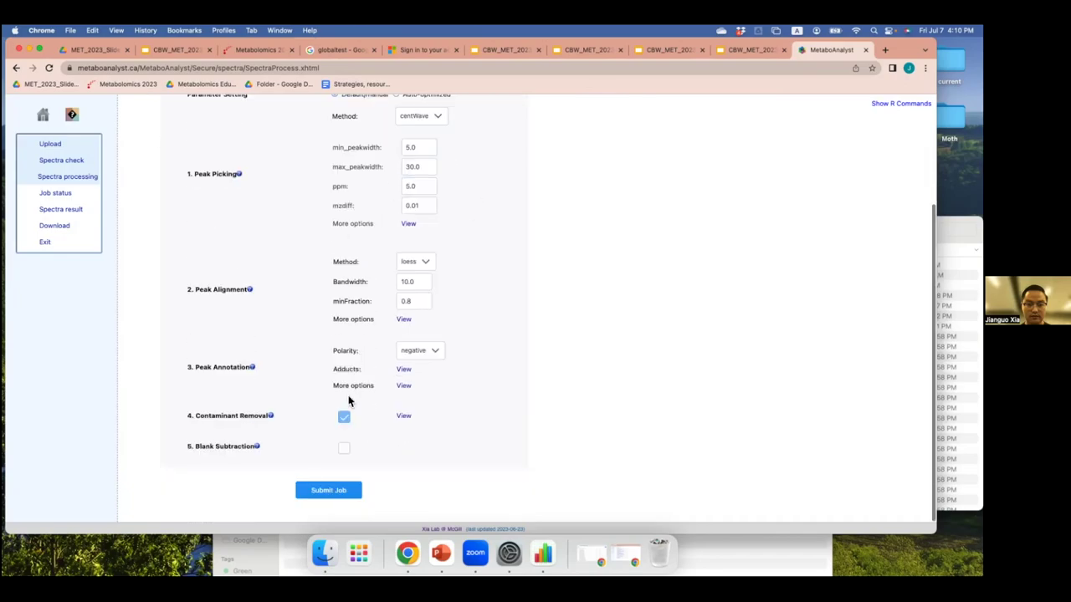
Step: Submit and confirm the spectra processing job with the default centWave parameters, and follow its progress until it finishes
click(331, 491)
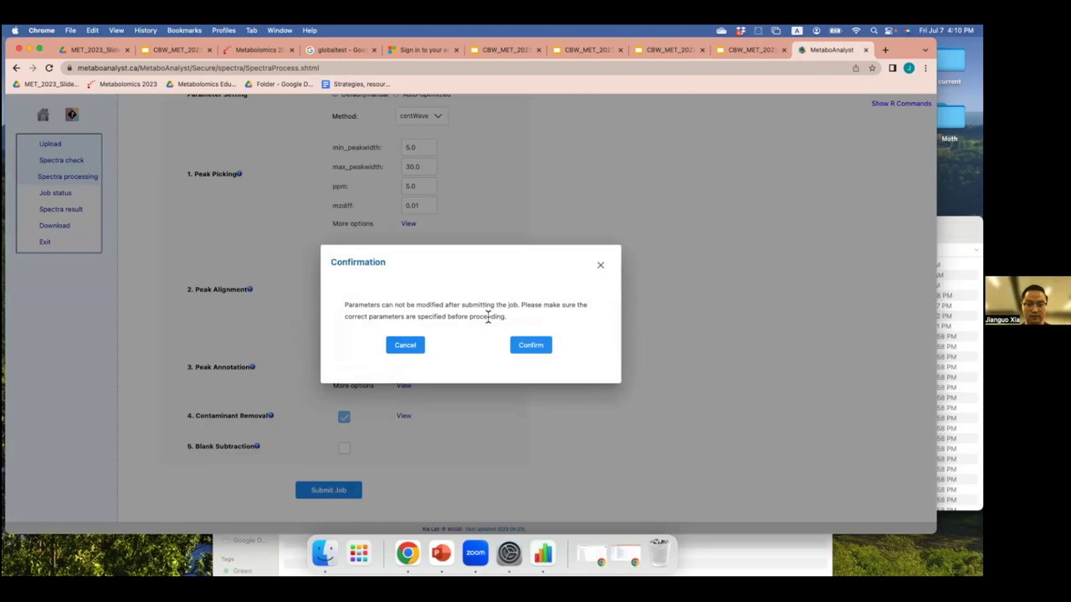
click(530, 346)
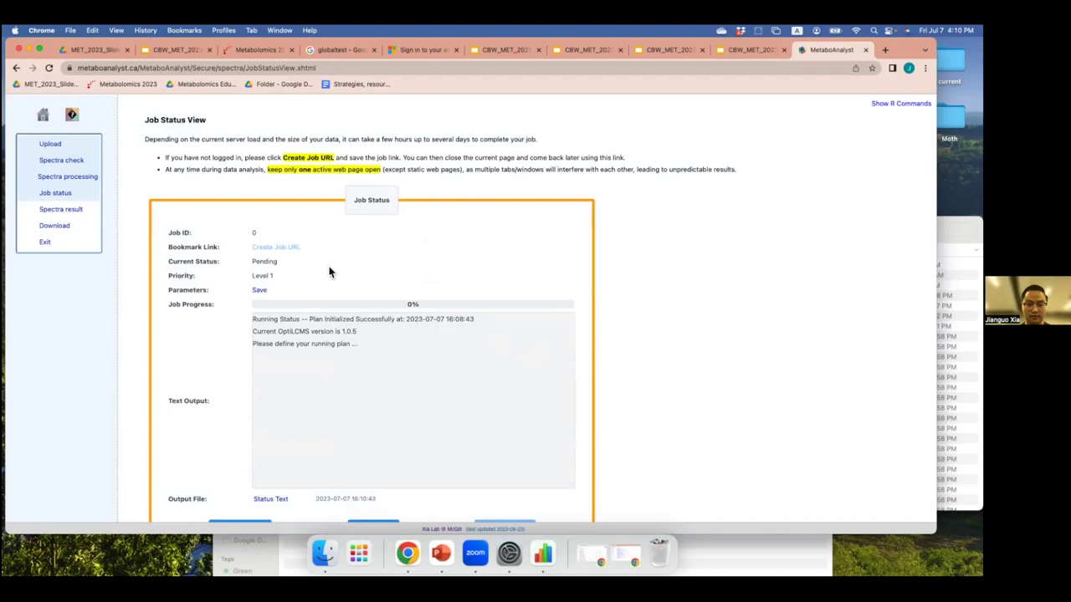
scroll(329, 271, down, 2)
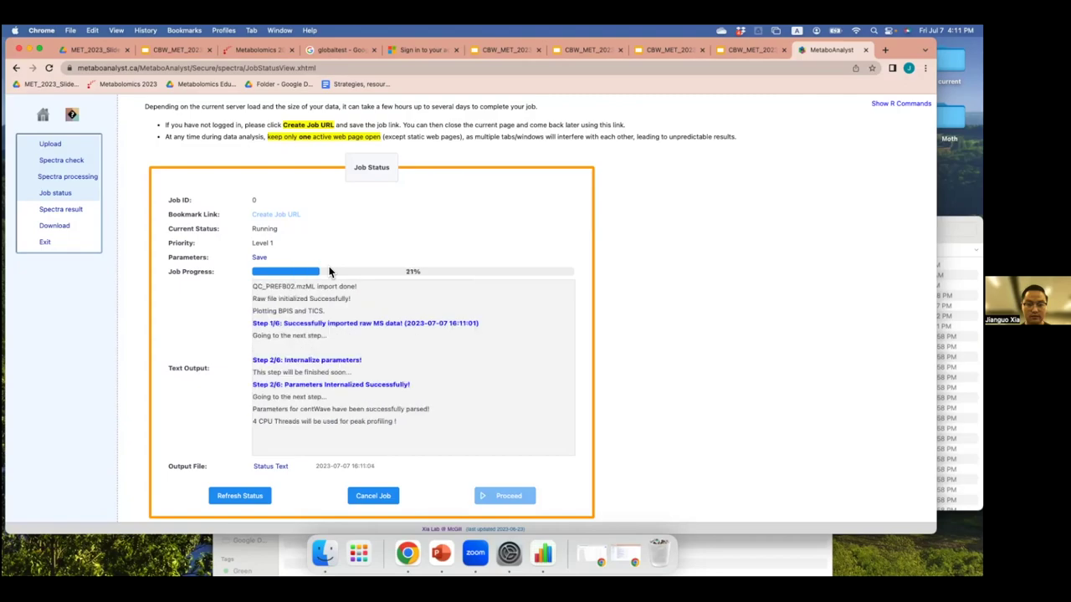
scroll(329, 267, down, 1)
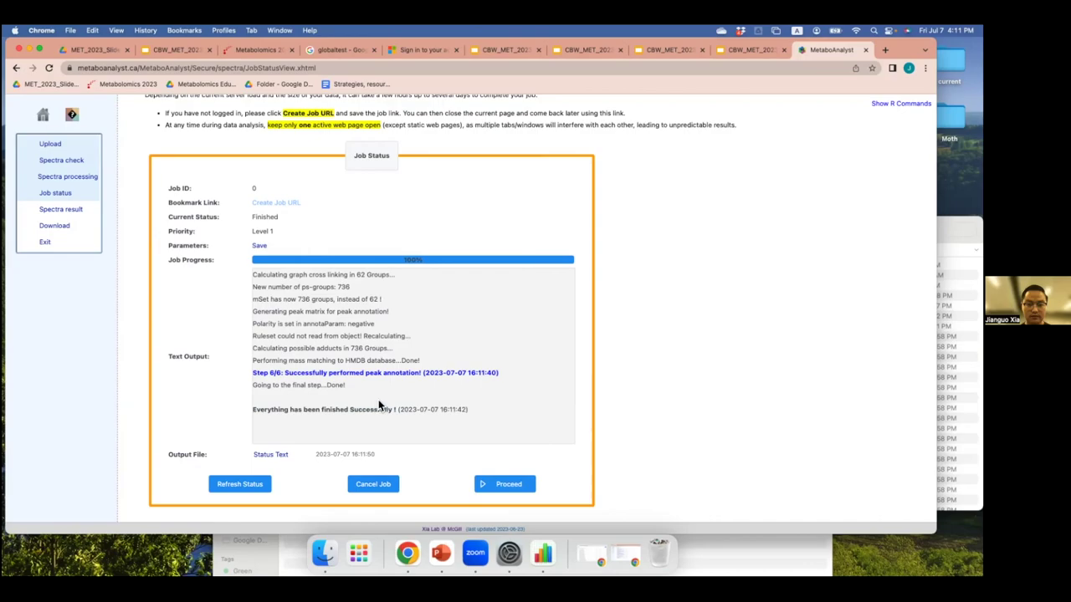
Step: Open the spectra processing results, switch the browser to full screen, and view the PCA visualization
click(504, 484)
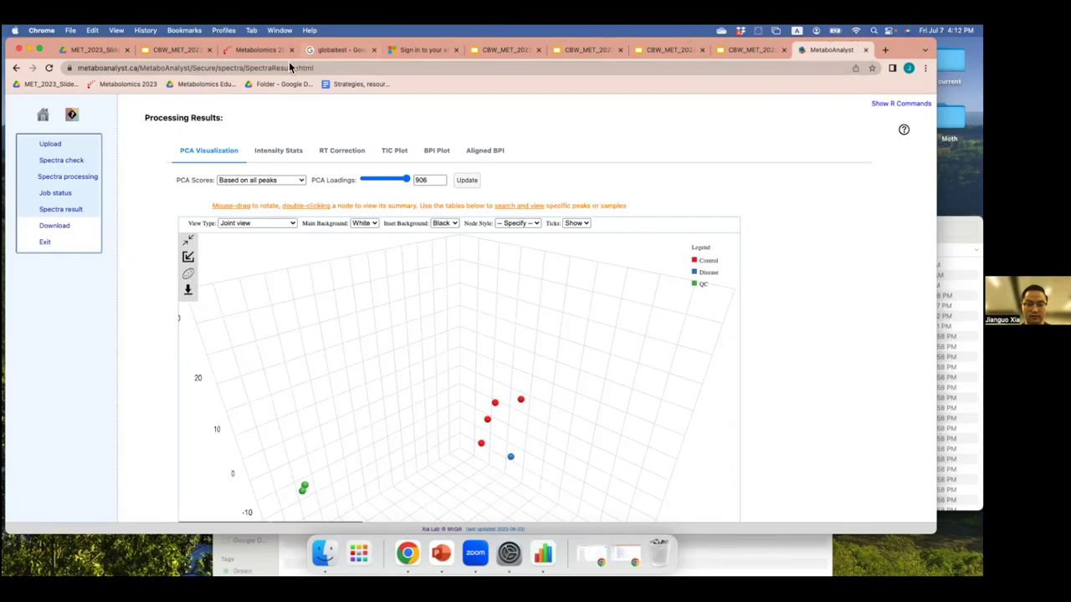
mouse_move(41, 50)
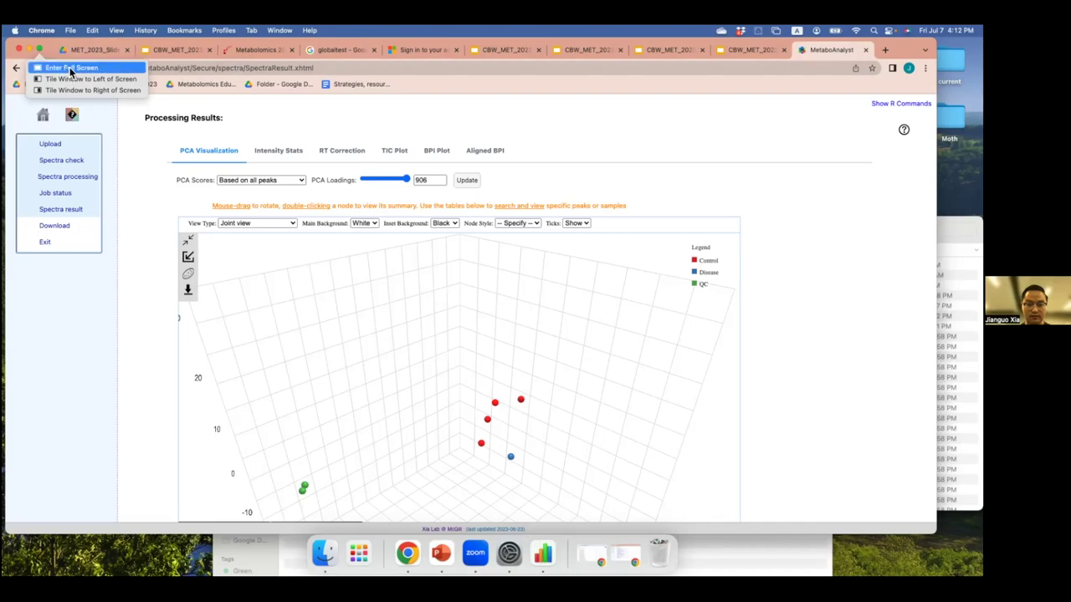
click(70, 69)
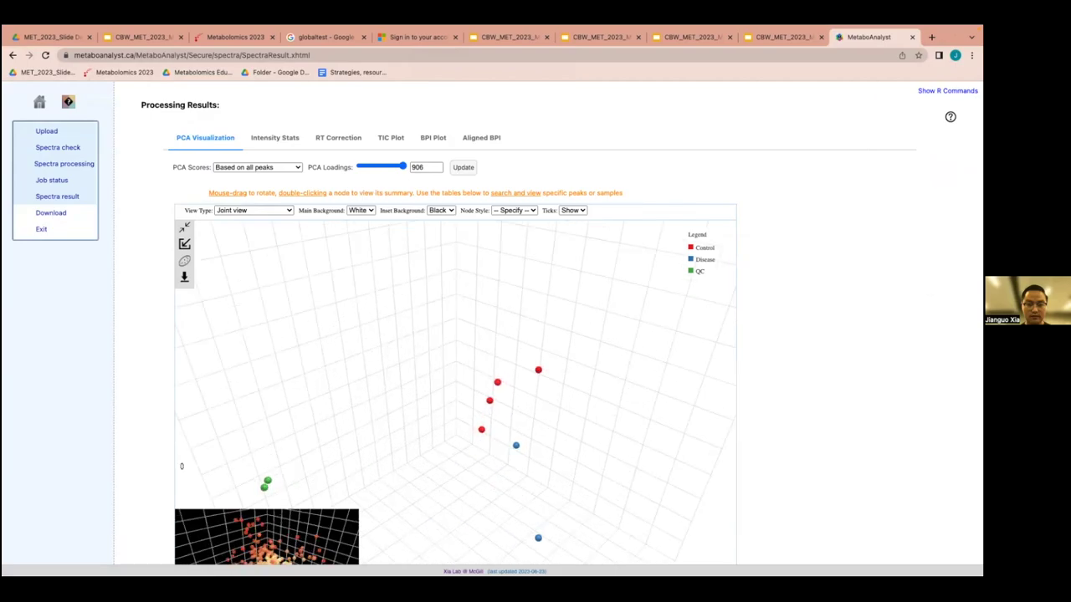
scroll(562, 327, down, 5)
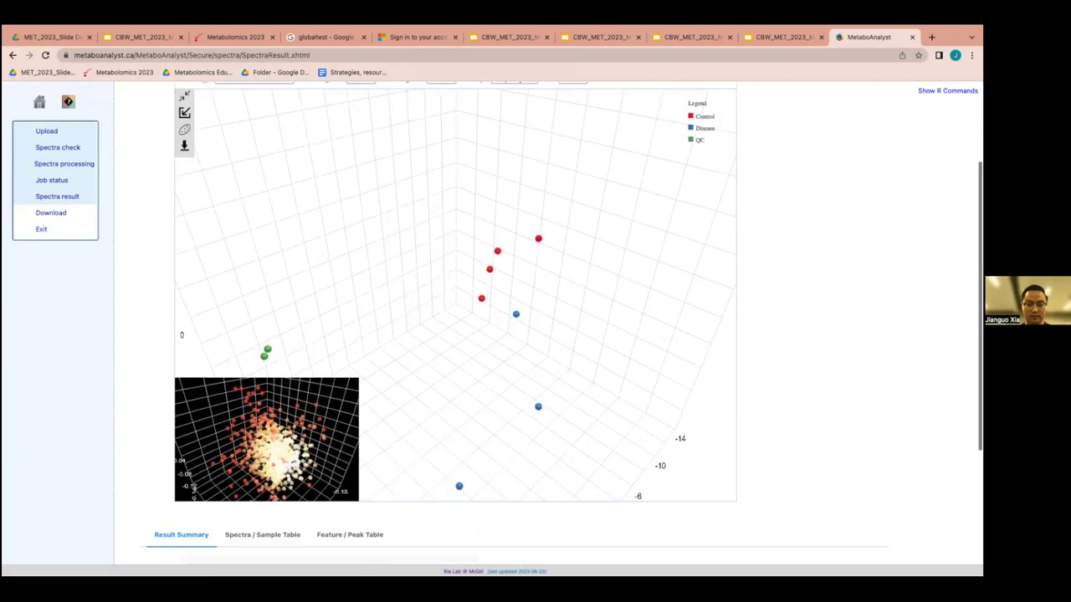
Step: Inspect a Control sample in the PCA scores plot, and swap the main and inset views to examine the peak loadings
scroll(602, 255, up, 3)
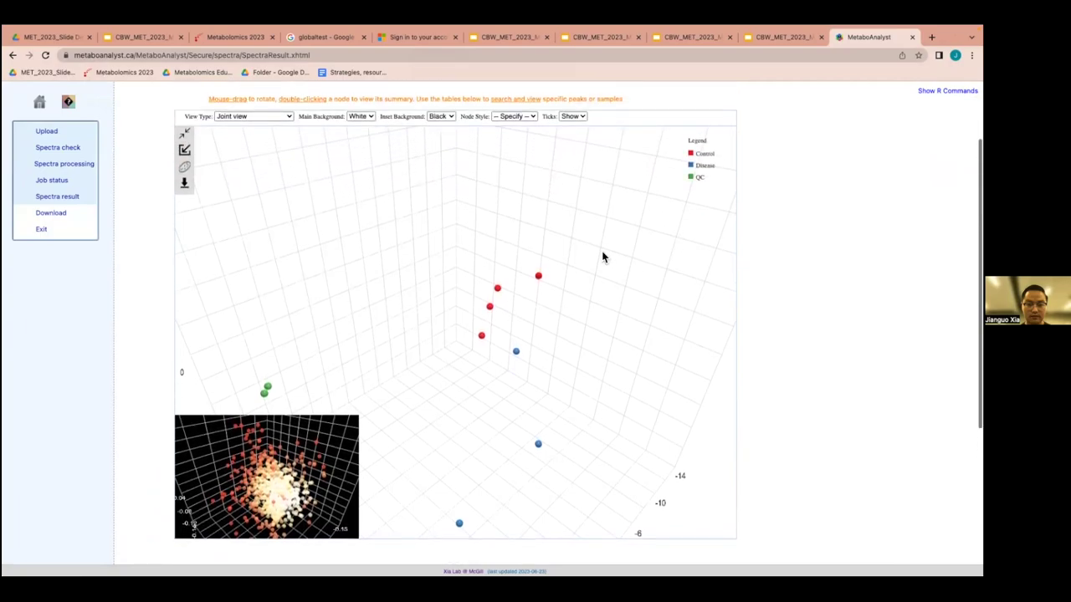
mouse_move(541, 281)
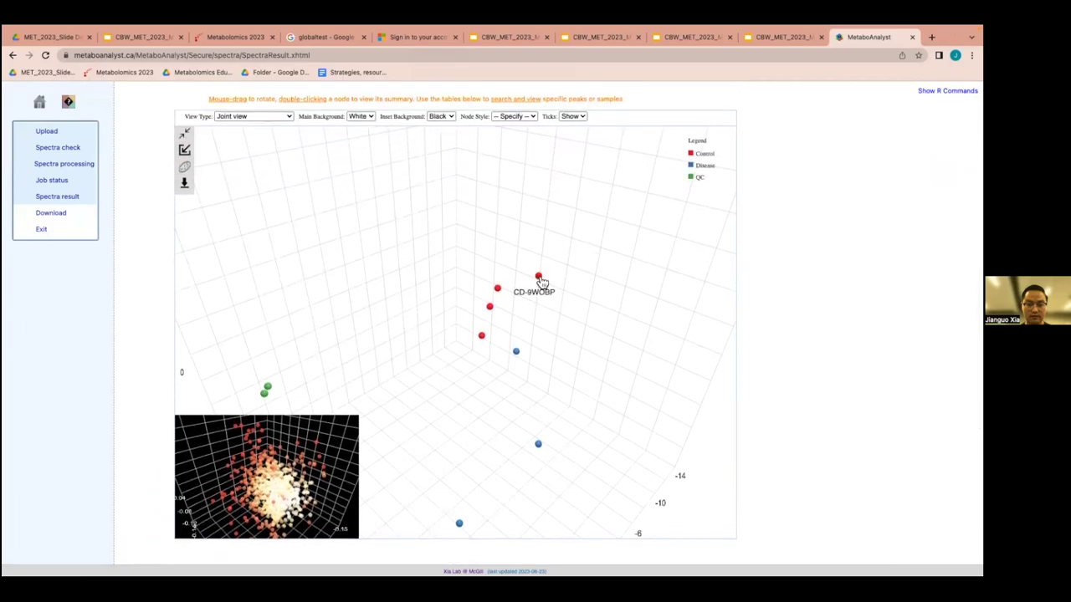
click(185, 146)
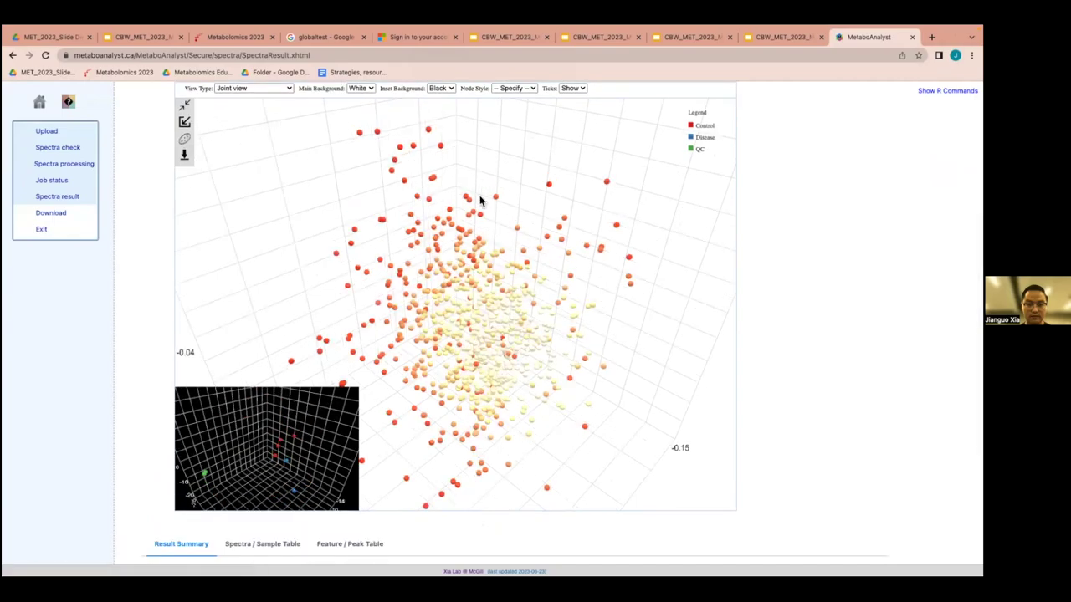
mouse_move(471, 206)
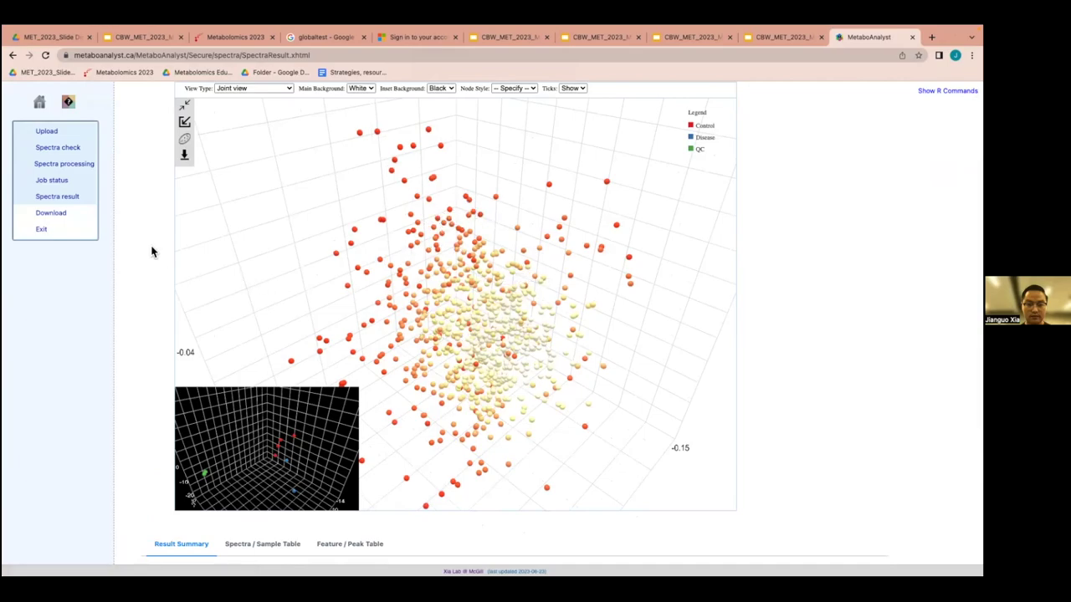
Step: Review the intensity statistics, RT correction, and TIC plots, and compare the BPI plot with the aligned BPI
scroll(151, 246, up, 2)
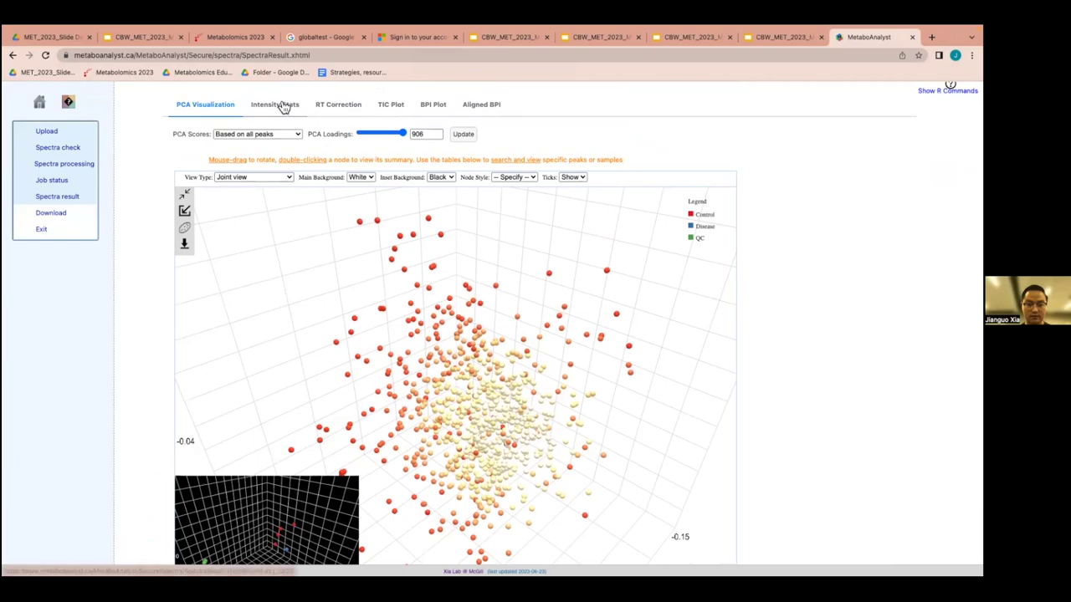
click(284, 106)
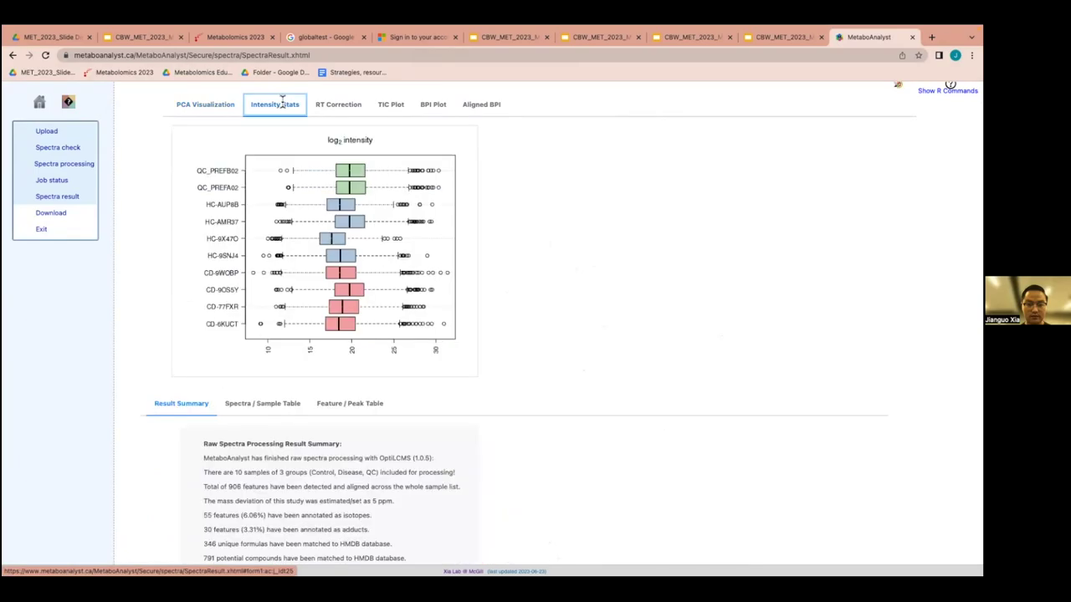
click(330, 107)
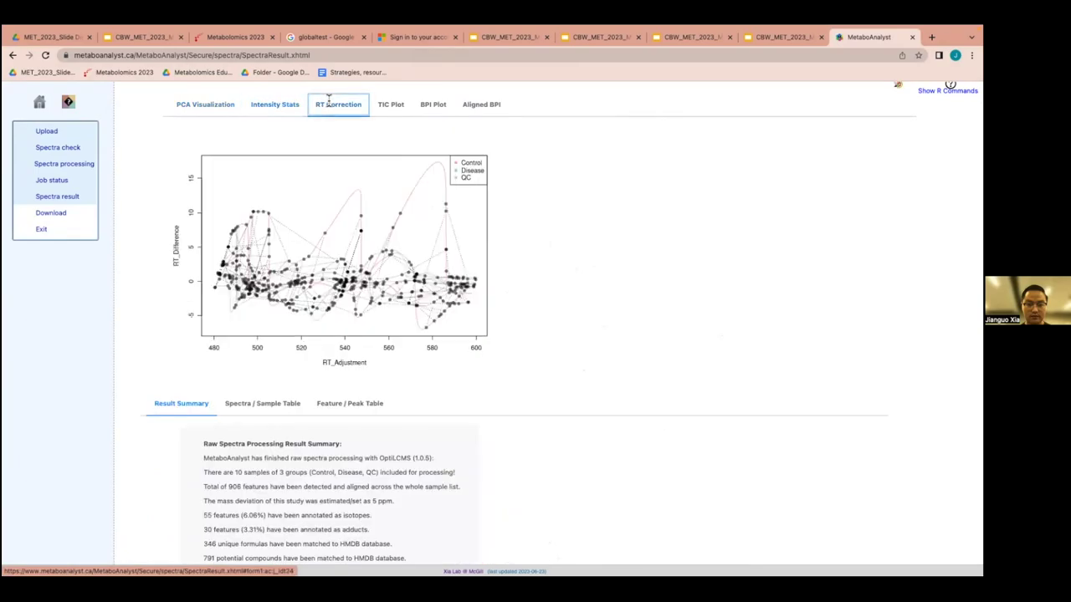
click(391, 105)
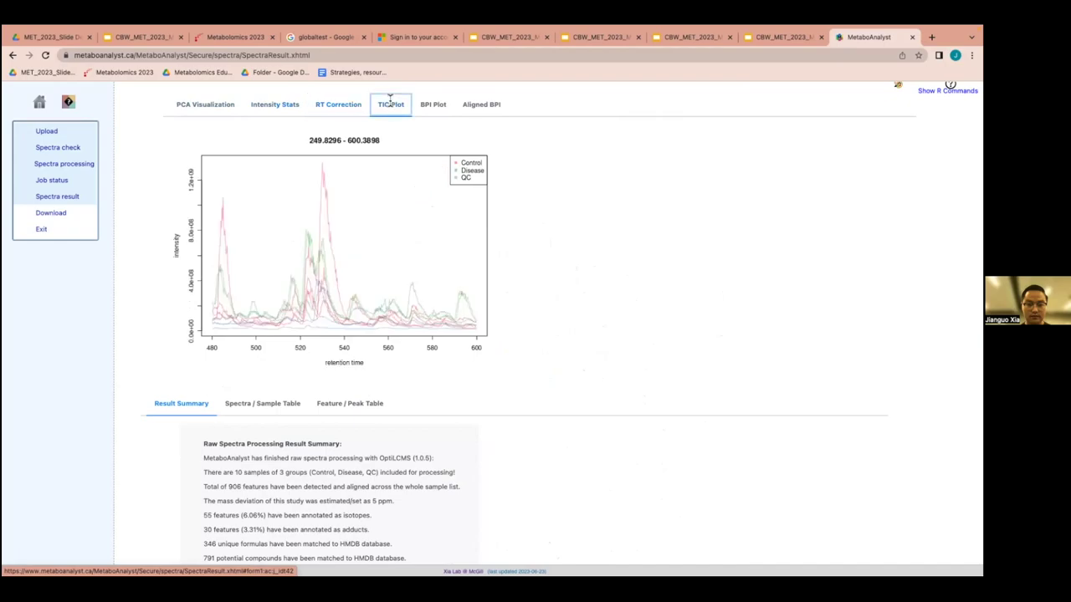
click(433, 105)
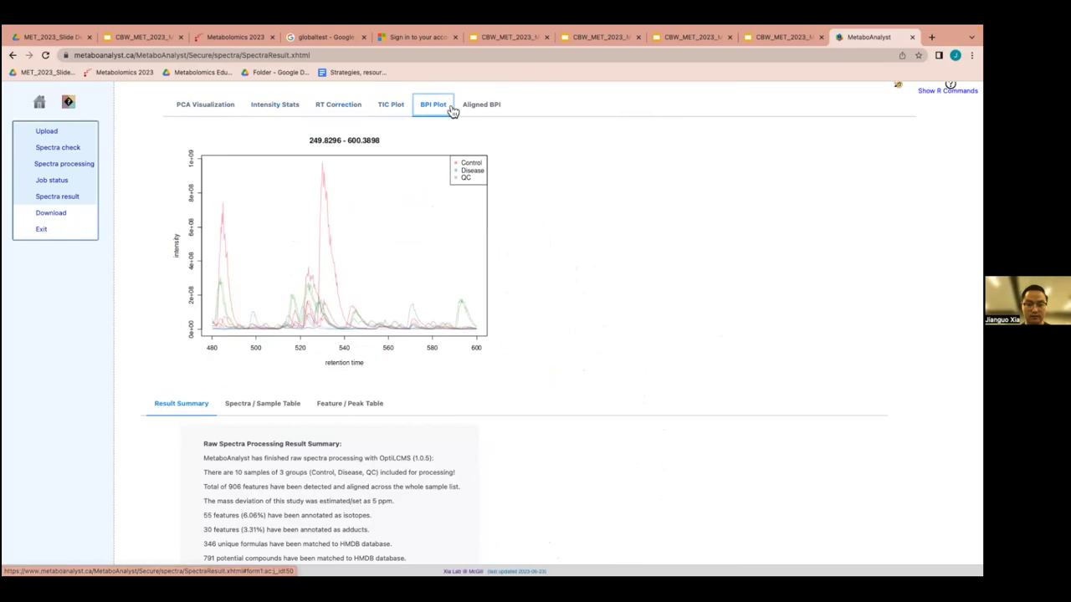
click(483, 102)
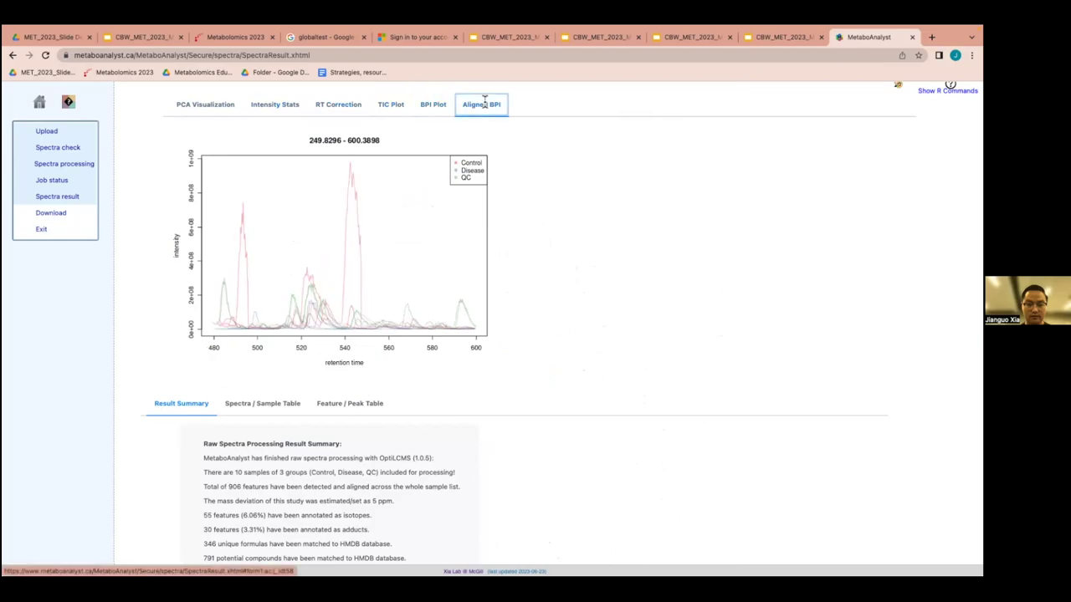
click(430, 107)
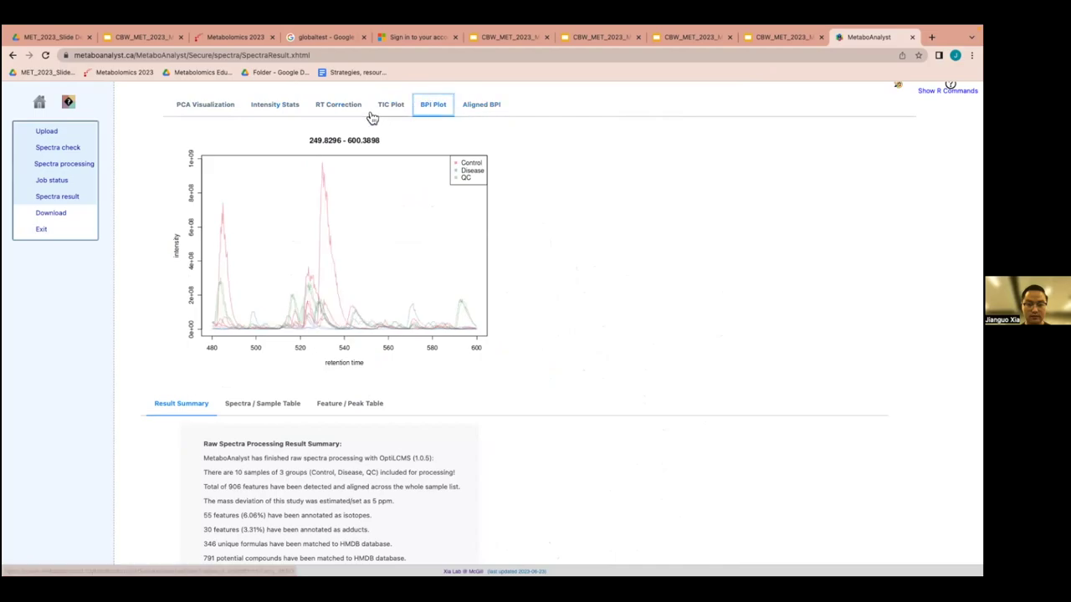
Step: Return to the PCA visualization and try to view the summary of peak 255.1328__574.26 in the loadings plot
click(213, 109)
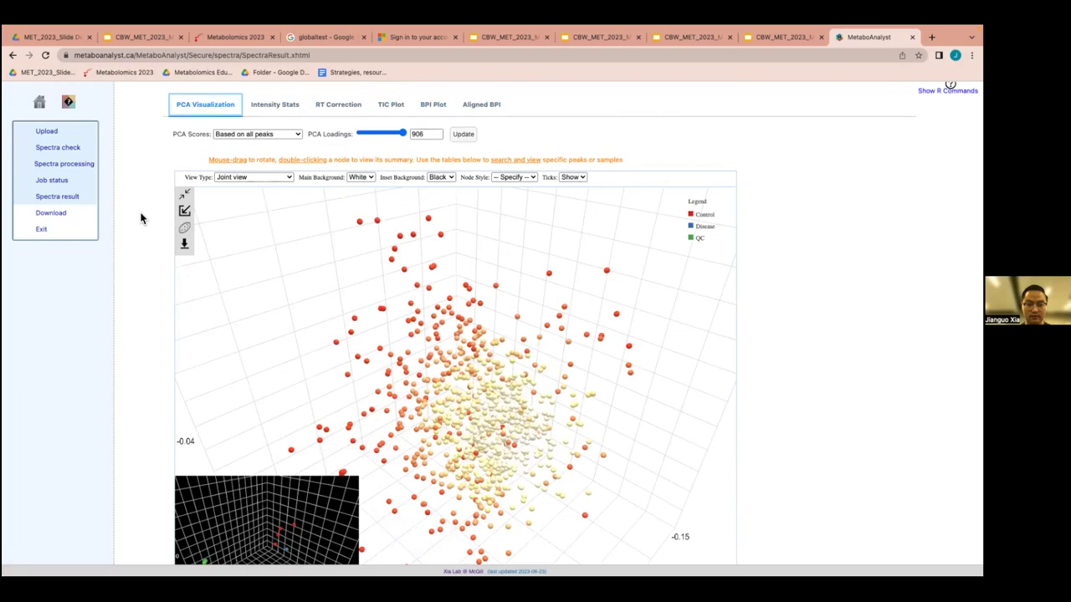
mouse_move(433, 271)
double_click(443, 241)
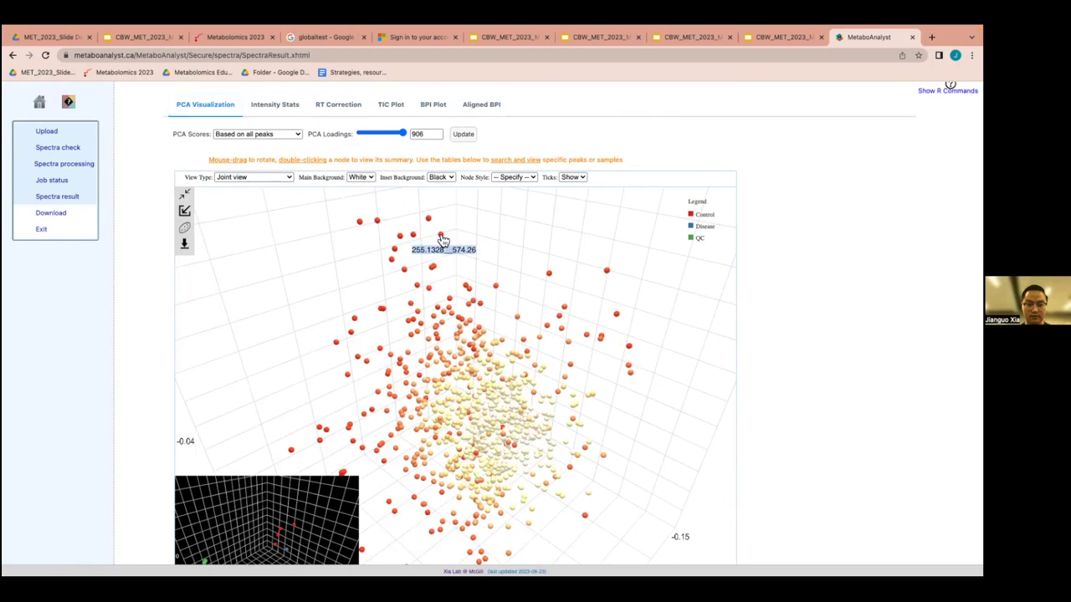
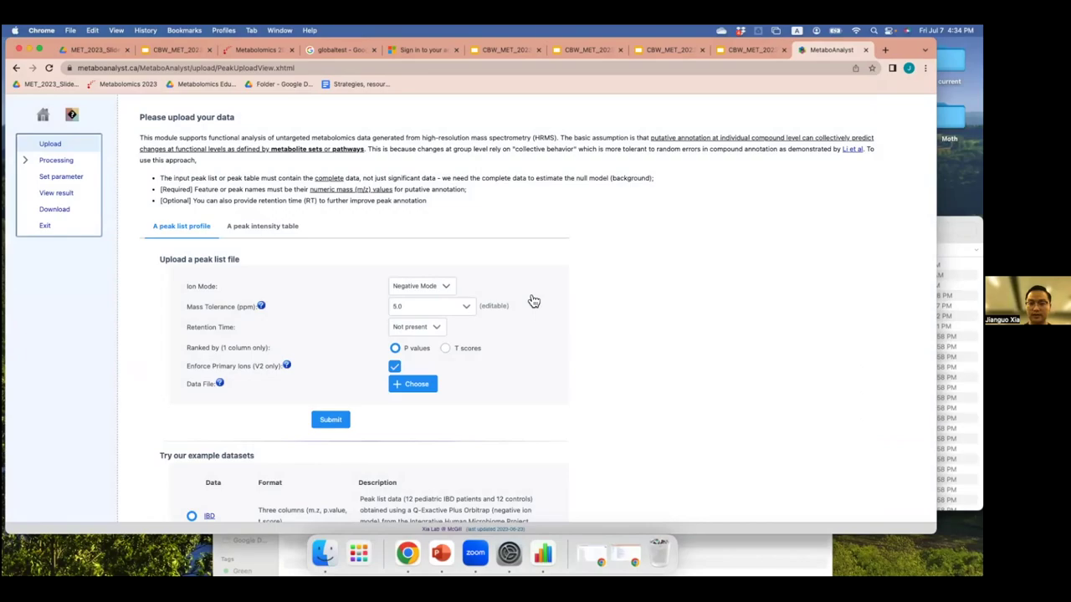
Step: Review the peak list upload options and example datasets, and examine the format of the IBD example data file before closing it
scroll(490, 303, down, 1)
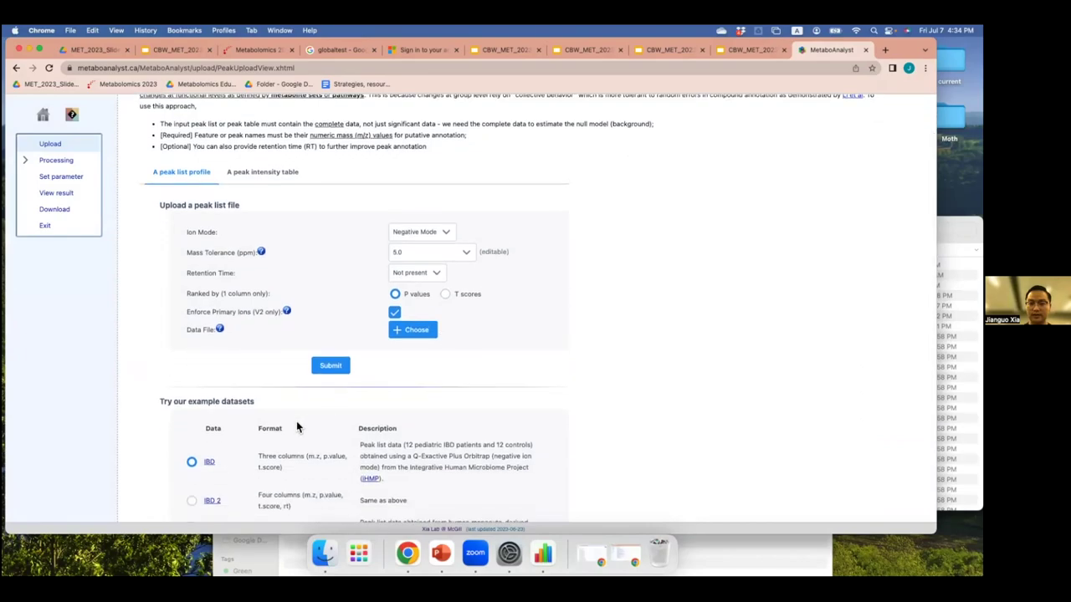
scroll(238, 367, down, 2)
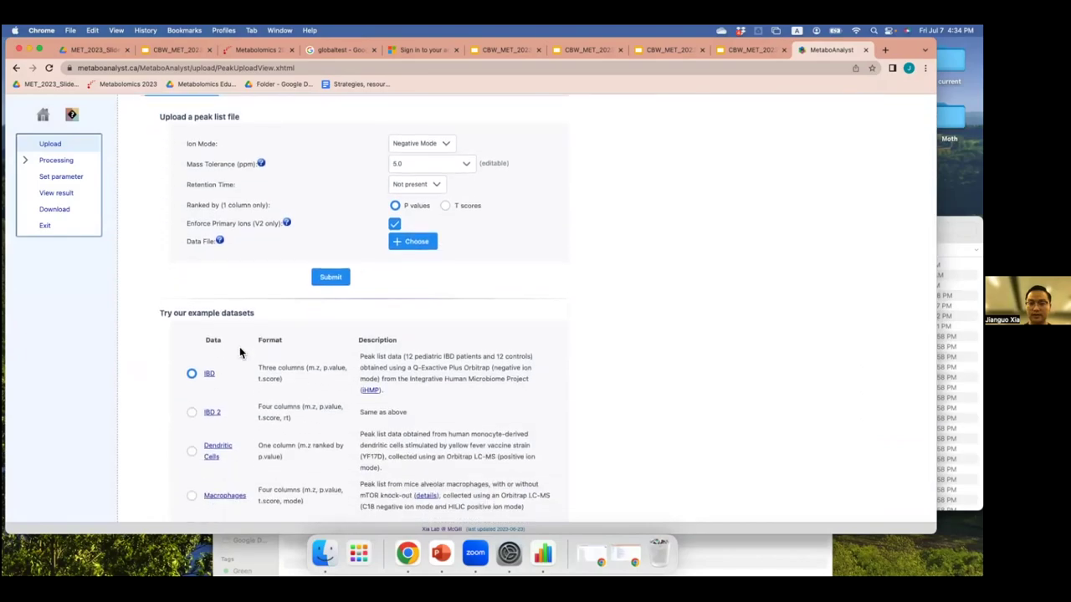
scroll(218, 224, up, 2)
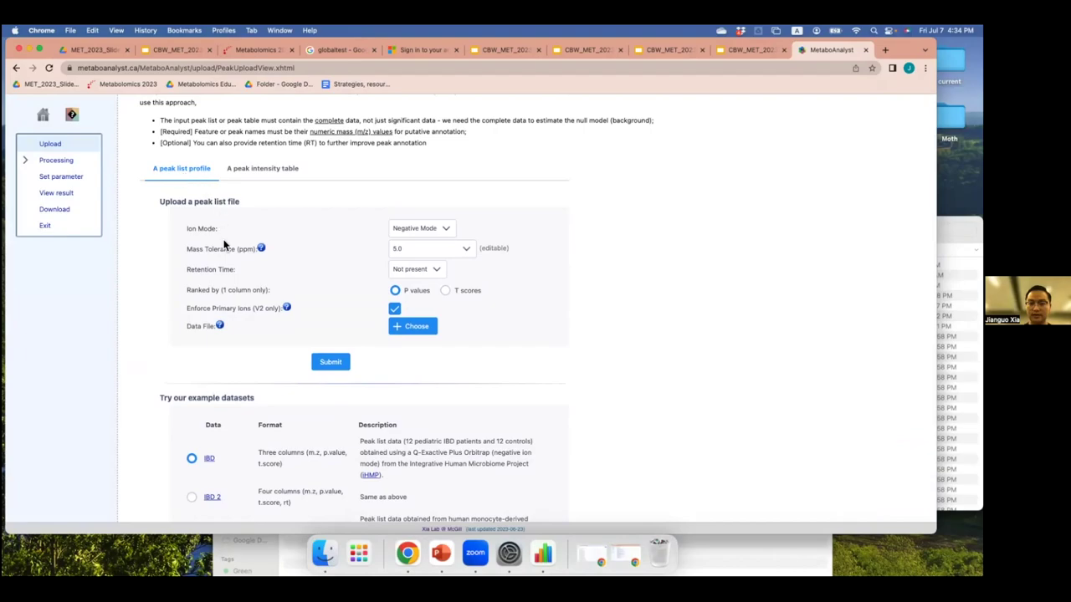
scroll(226, 242, down, 4)
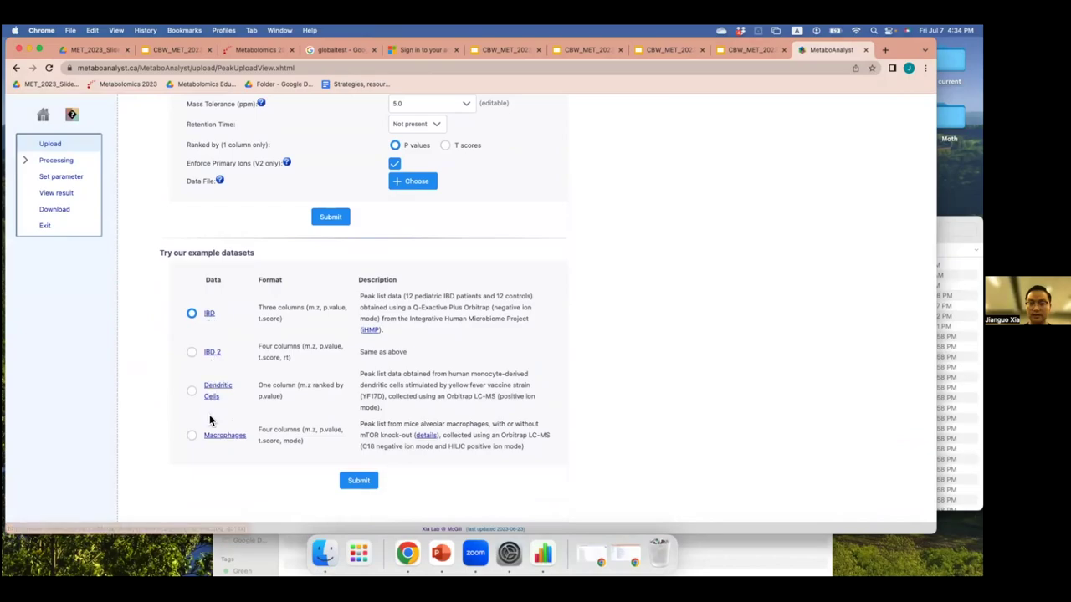
click(209, 314)
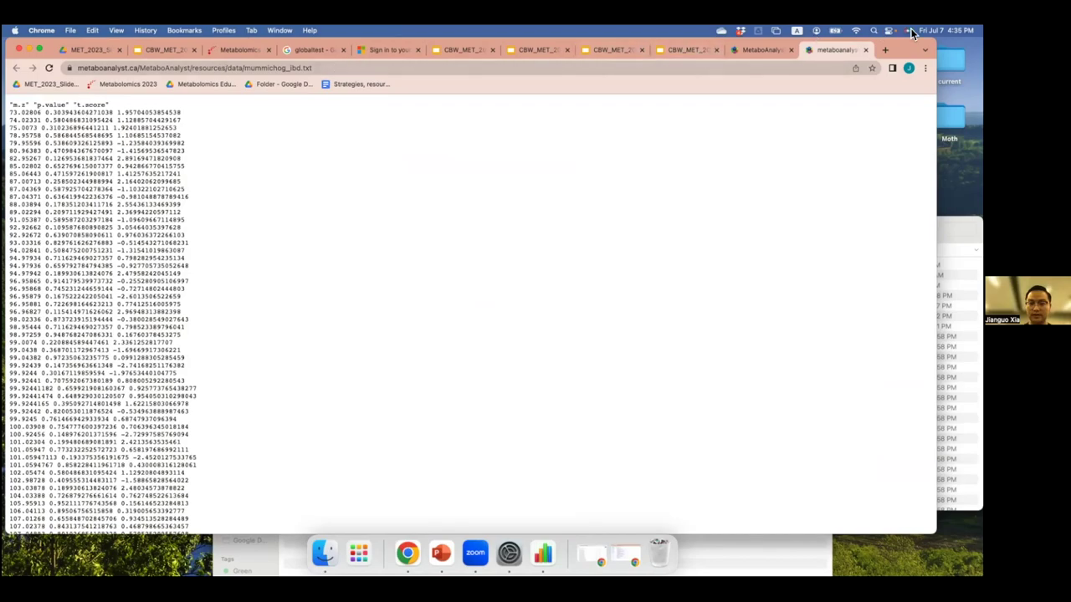
click(865, 52)
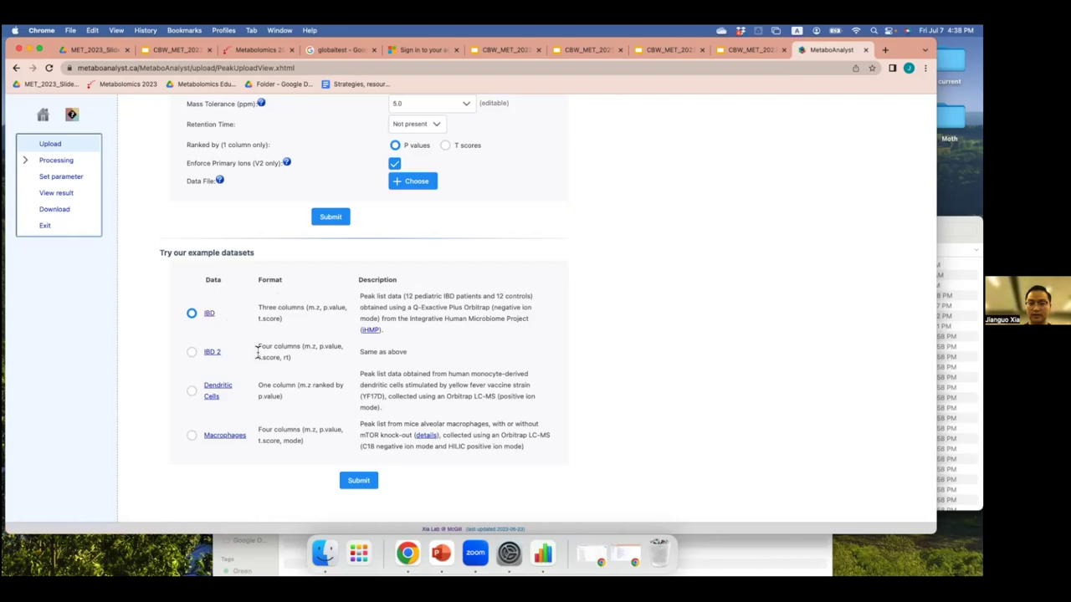
Step: Submit the IBD example peak list and proceed past its data integrity check
click(357, 481)
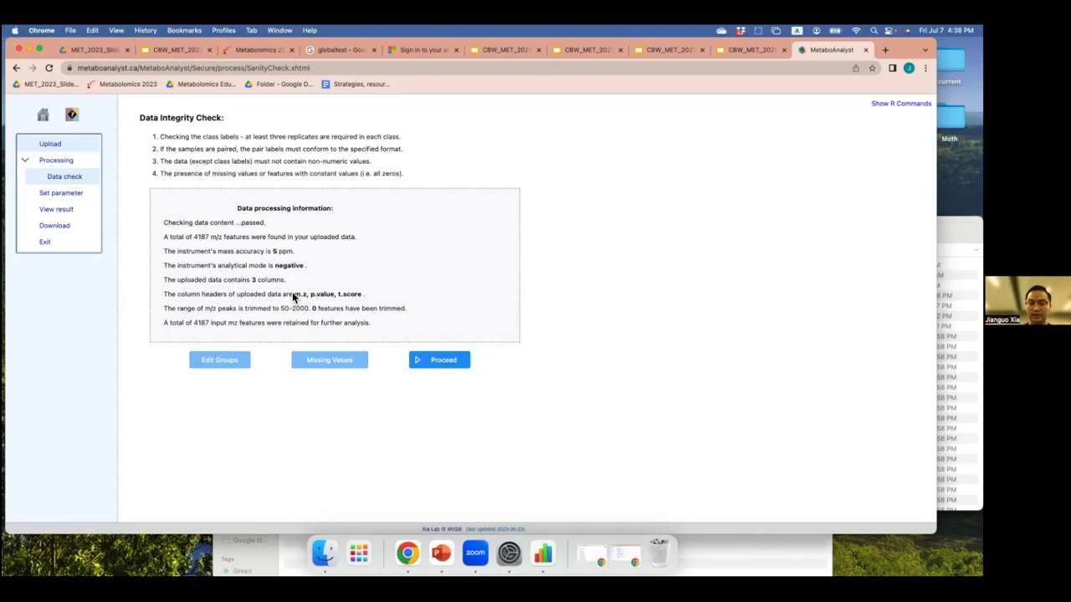
click(436, 361)
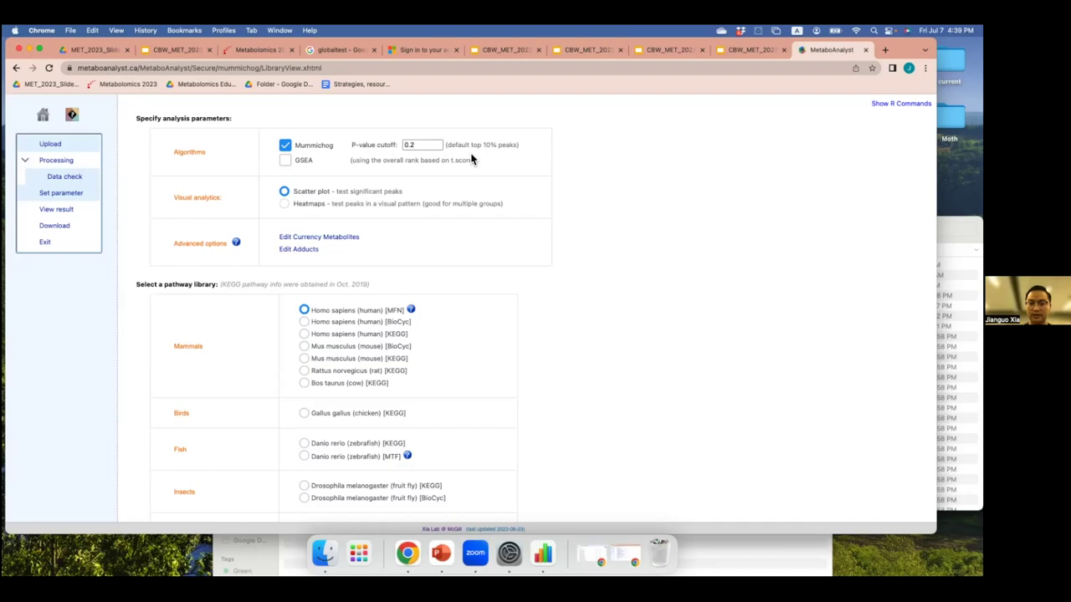
Step: Run the Mummichog analysis with a 0.2 p-value cutoff, scatter plot, and the Homo sapiens (human) [MFN] library, requiring at least 3 entries
scroll(471, 158, down, 1)
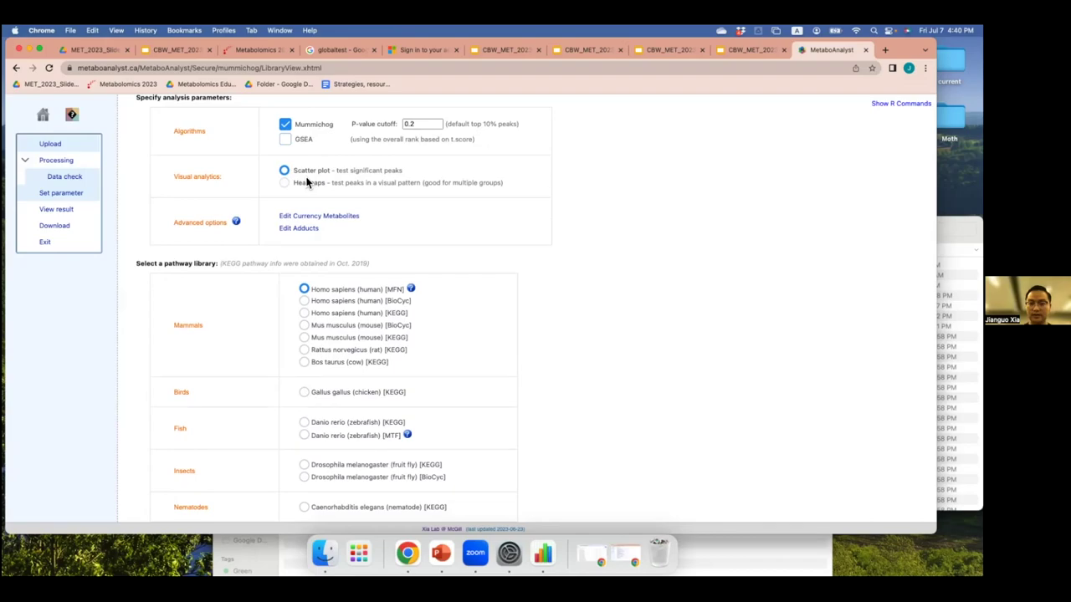
scroll(335, 263, down, 4)
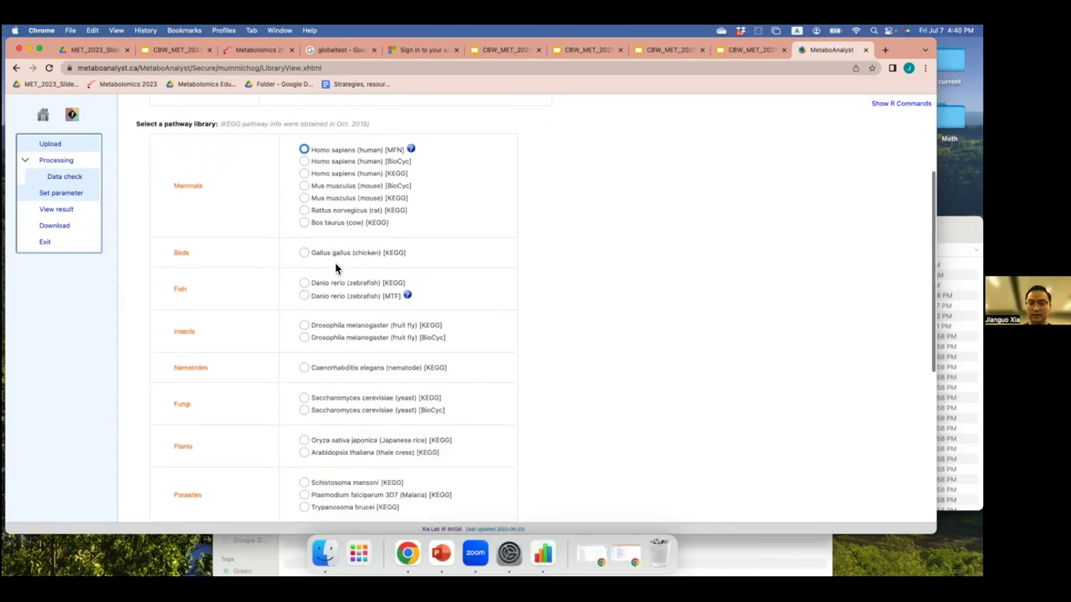
scroll(335, 262, down, 1)
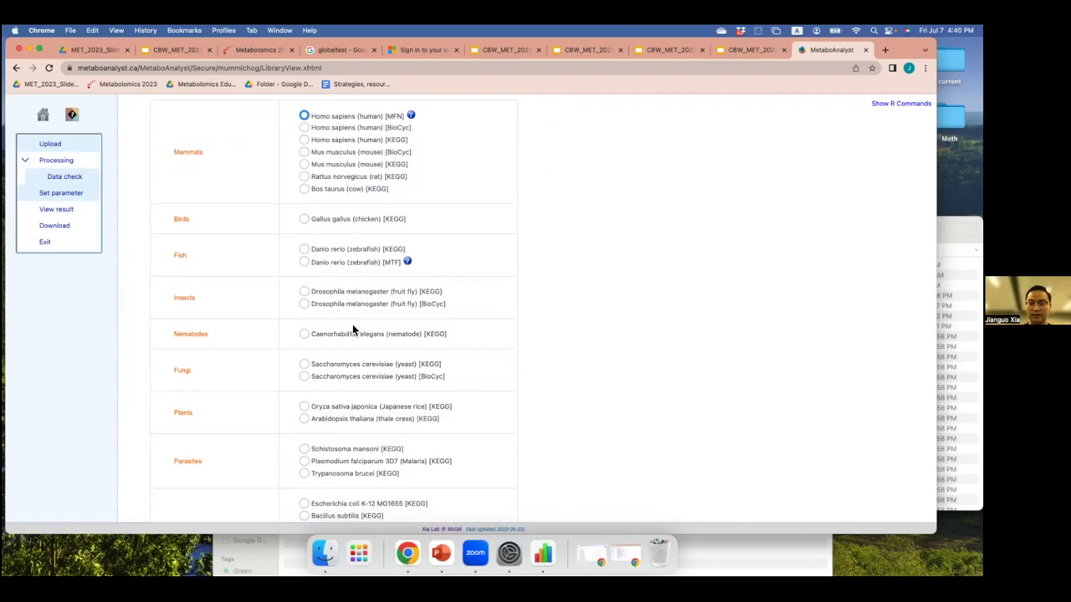
scroll(352, 324, down, 8)
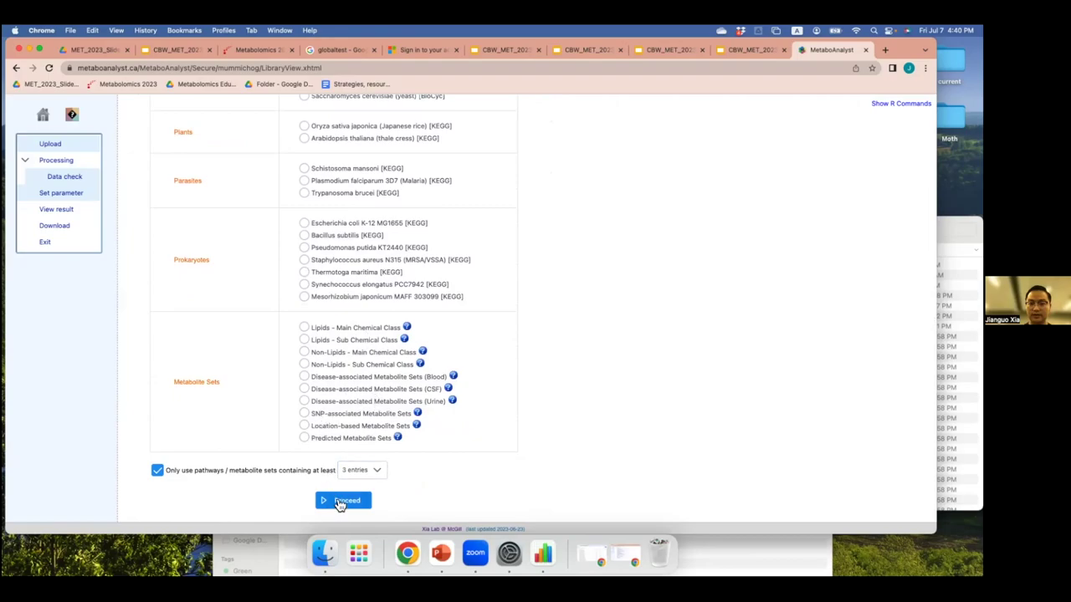
click(339, 502)
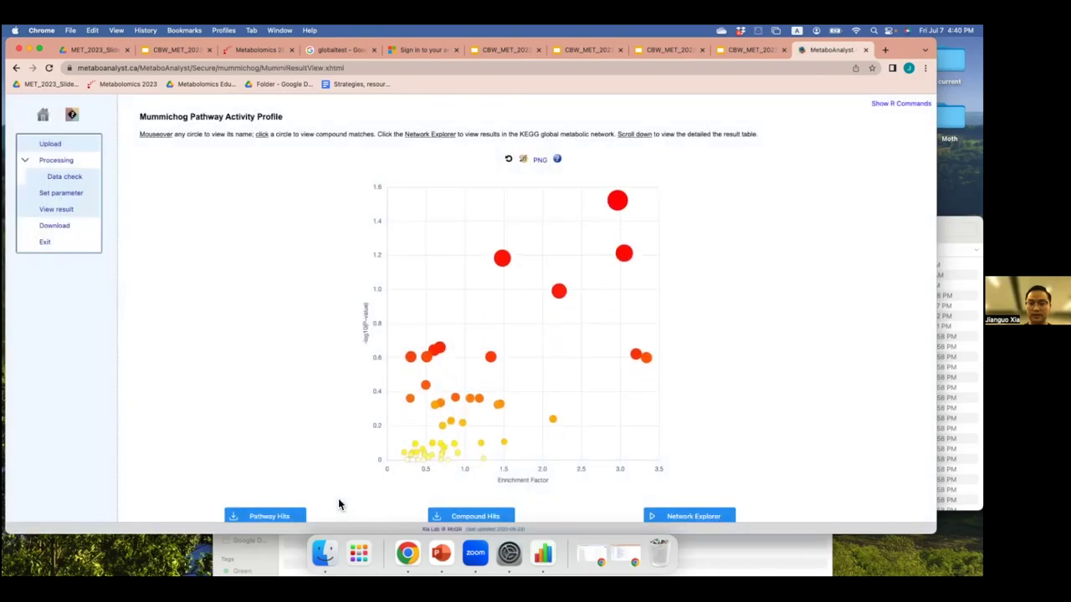
Step: Examine the match details of the Vitamin E metabolism pathway in the activity profile, and review the detailed result table
scroll(338, 502, down, 2)
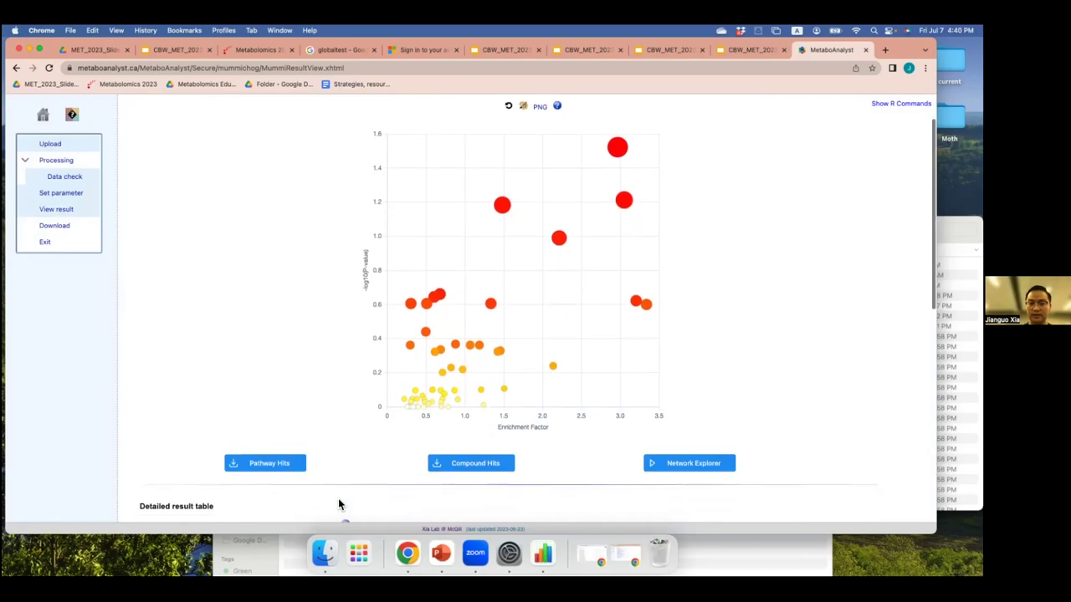
click(621, 149)
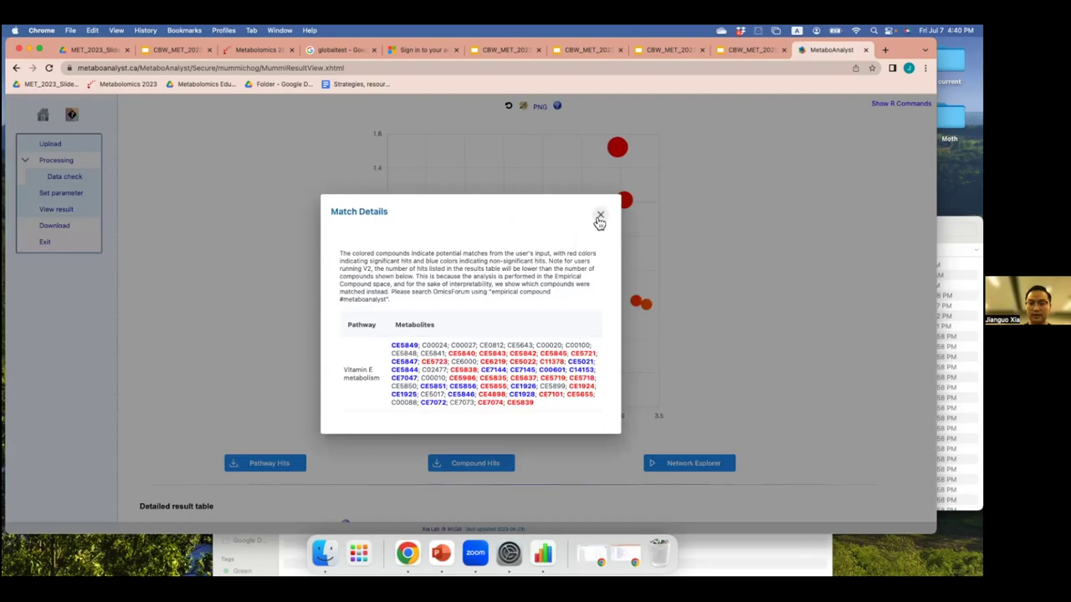
click(598, 217)
scroll(338, 328, down, 5)
scroll(338, 324, down, 1)
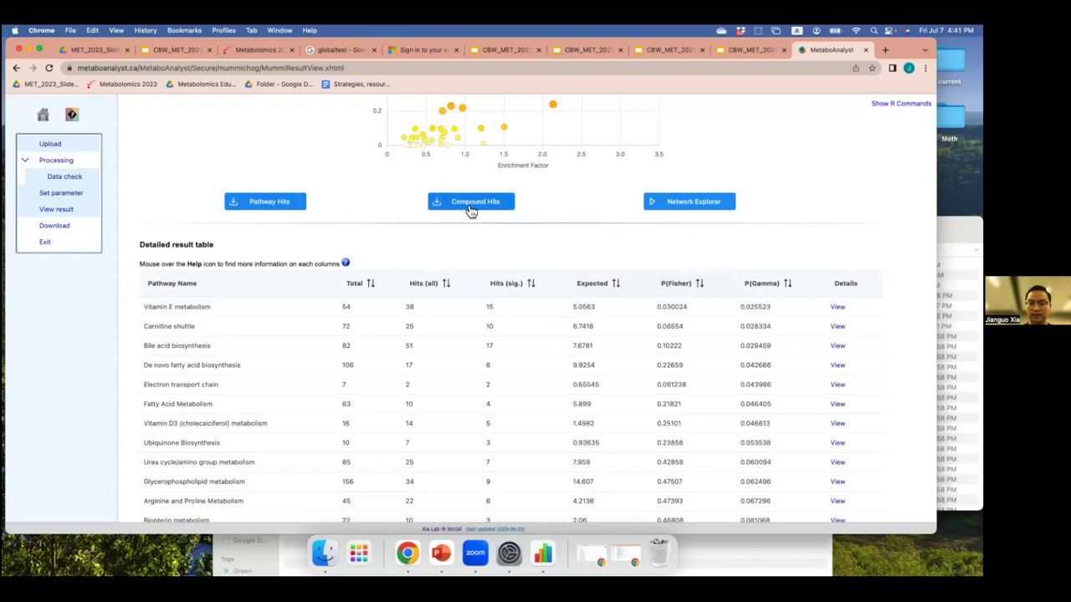
Step: Open the results in the Network Explorer and highlight Vitamin E metabolism in the global metabolic network
click(683, 205)
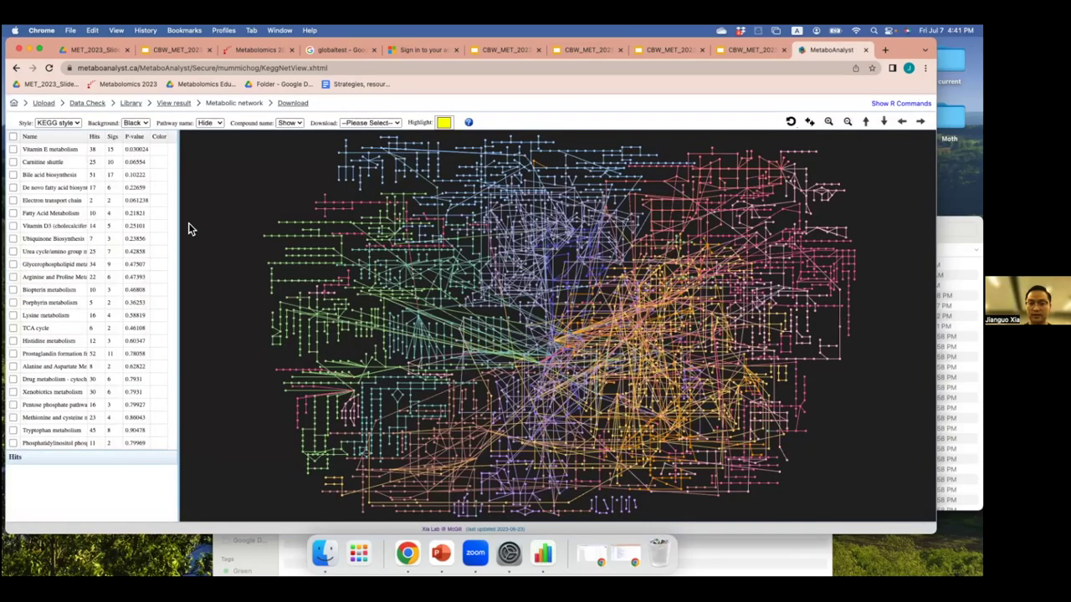
click(64, 151)
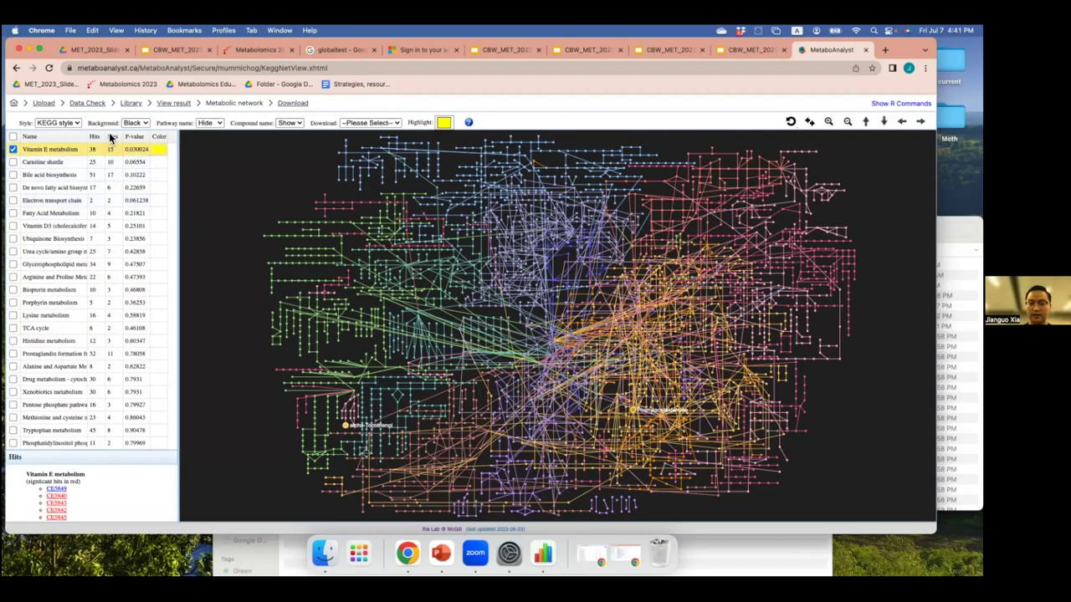
Step: Return to the home page and start a new session in the Functional Analysis module for MS peaks
click(14, 104)
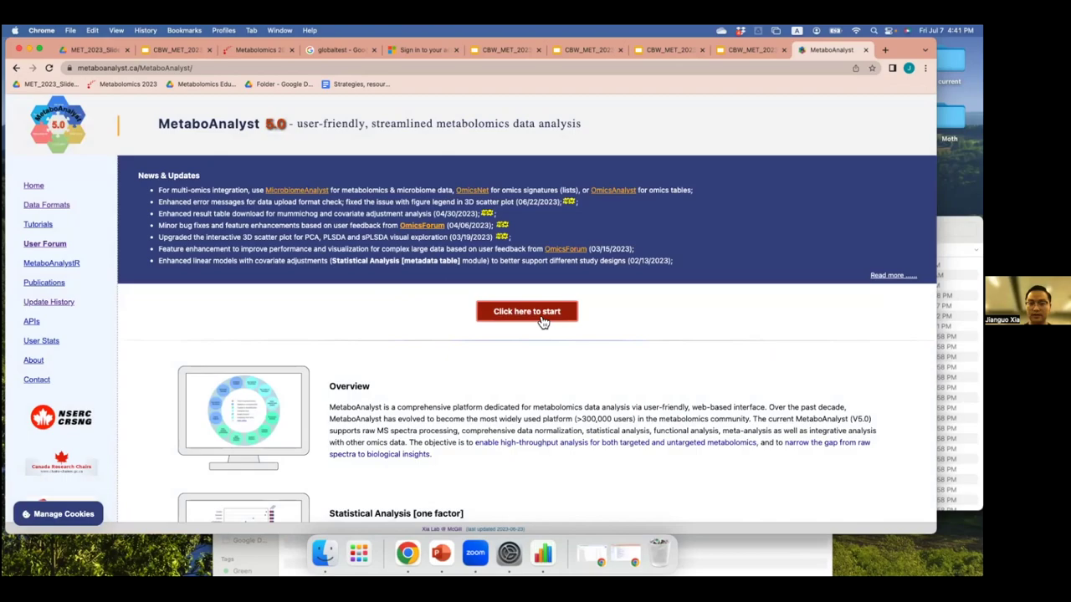
click(540, 321)
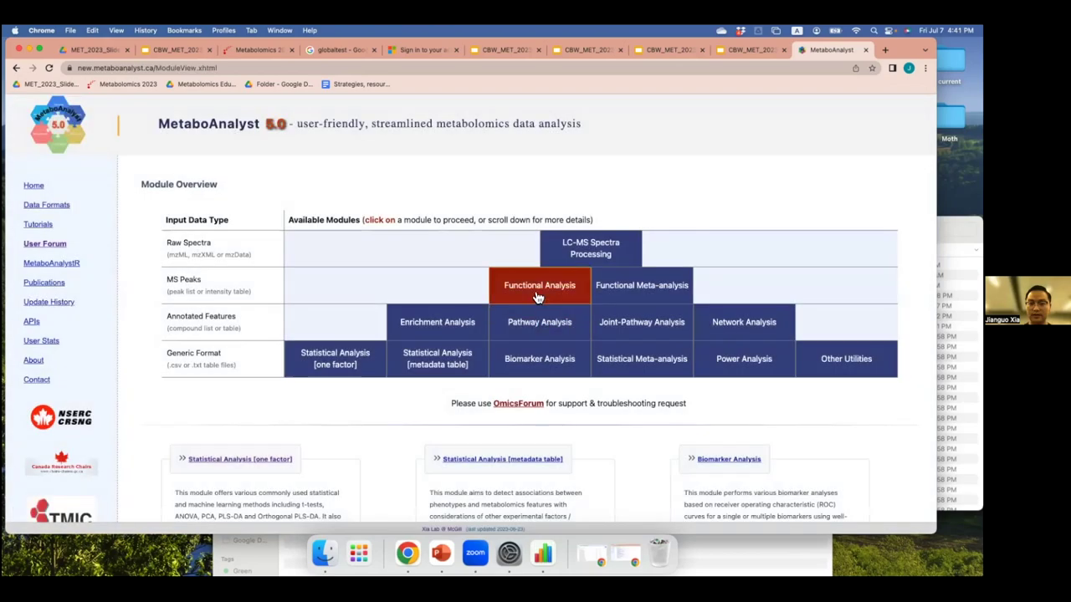
click(537, 288)
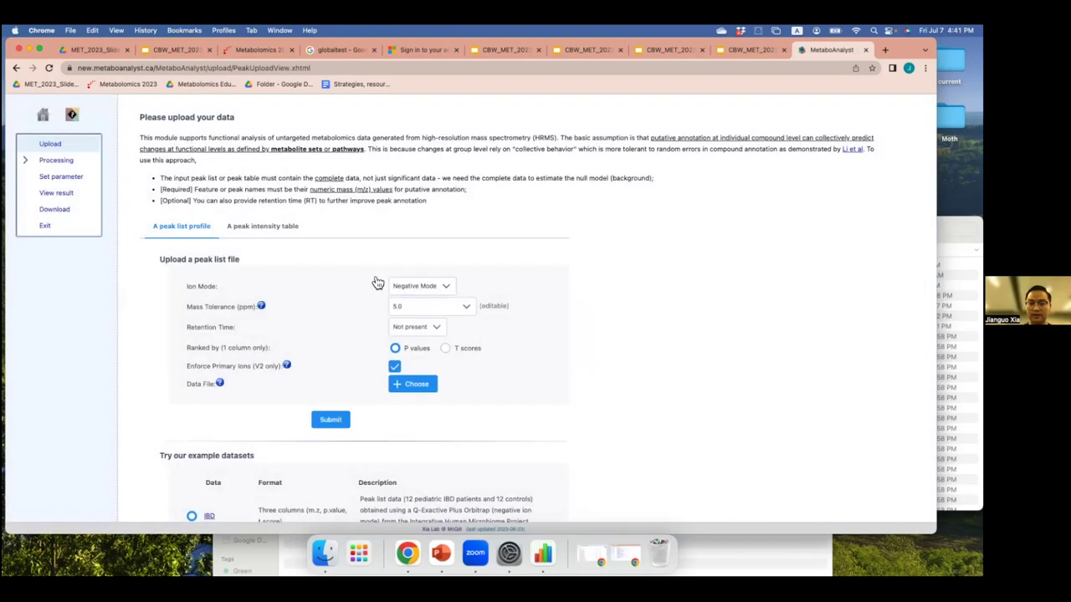
Step: Choose the Malaria example among the peak intensity table datasets and inspect its downloaded malaria_feature_table file
click(280, 238)
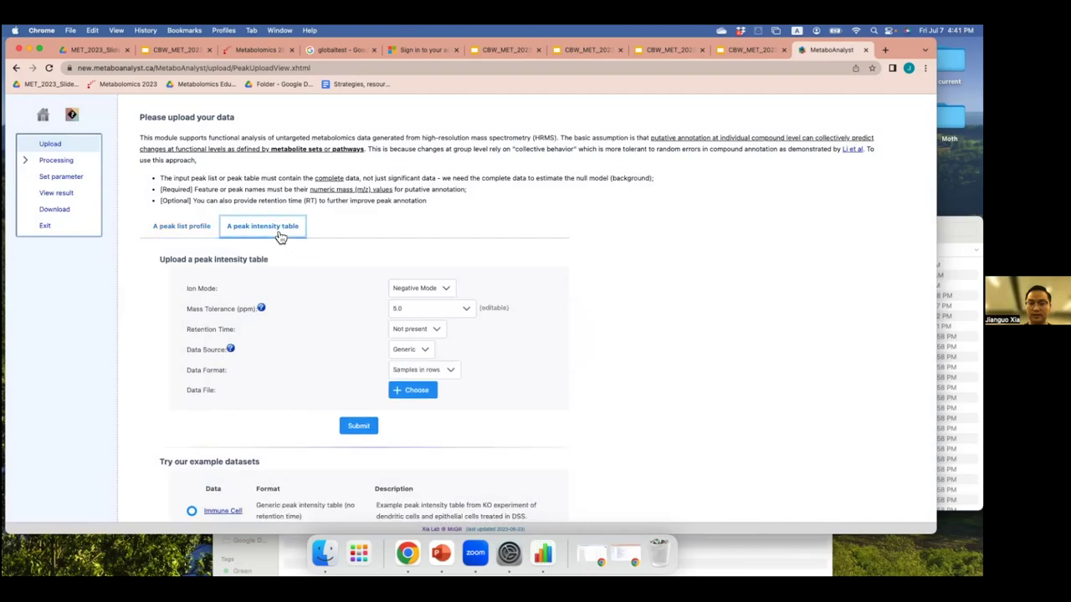
scroll(280, 238, down, 1)
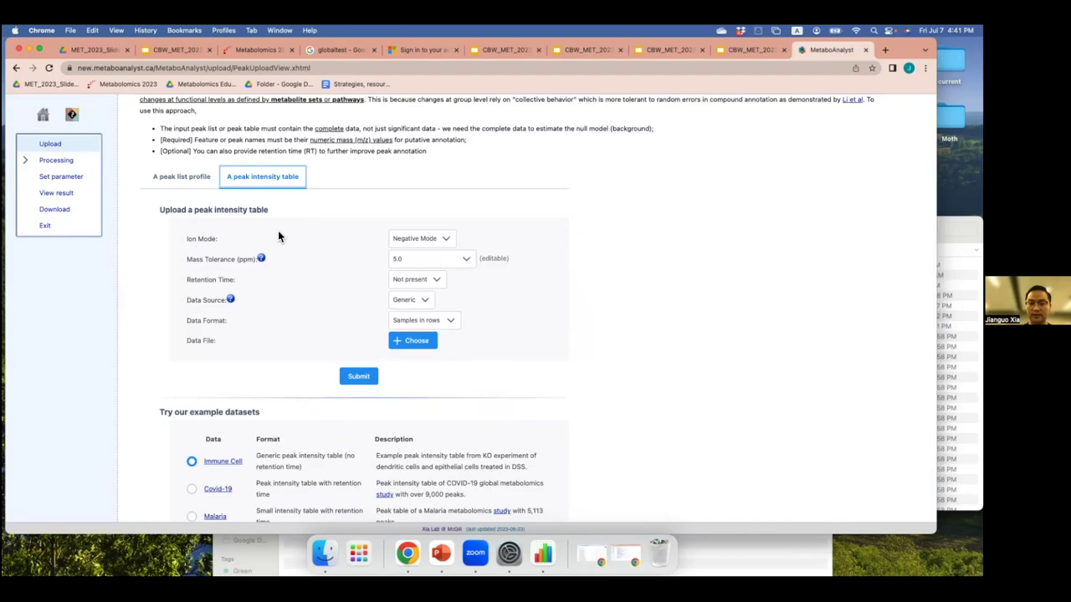
scroll(279, 237, down, 1)
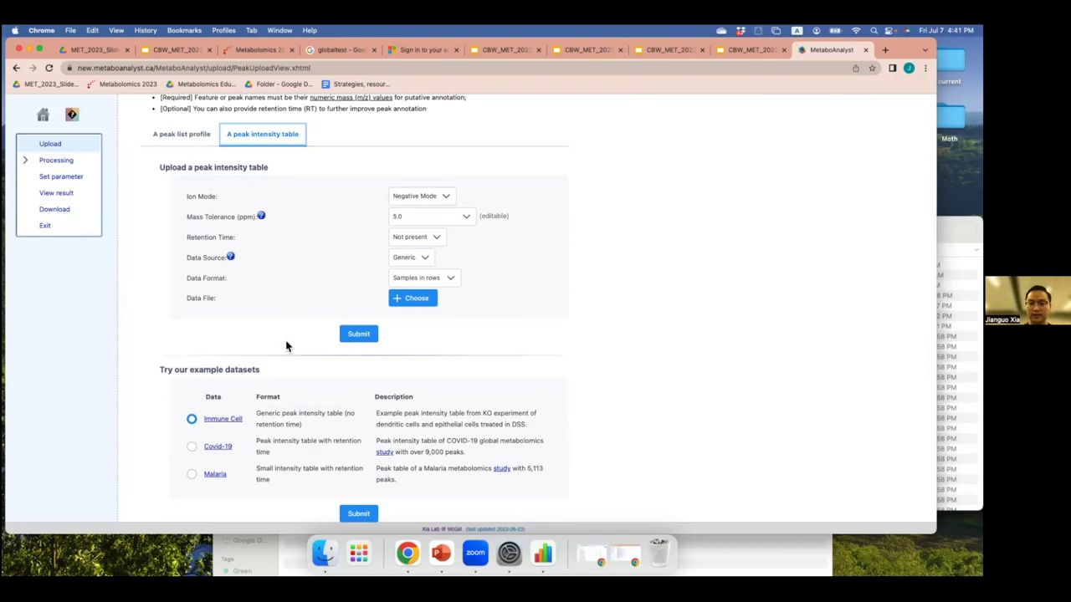
click(192, 448)
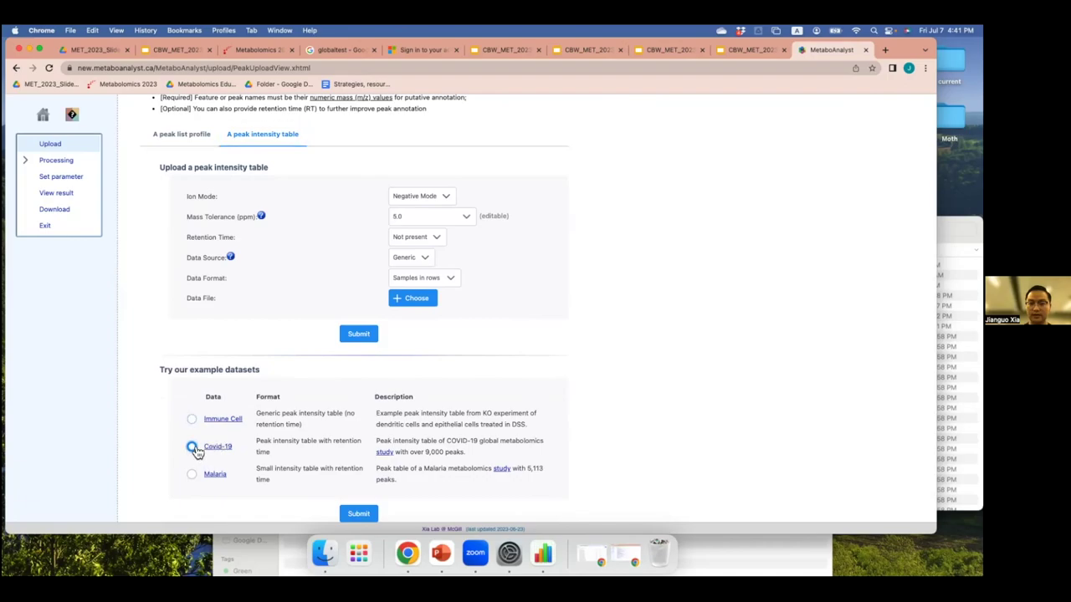
click(192, 475)
click(216, 477)
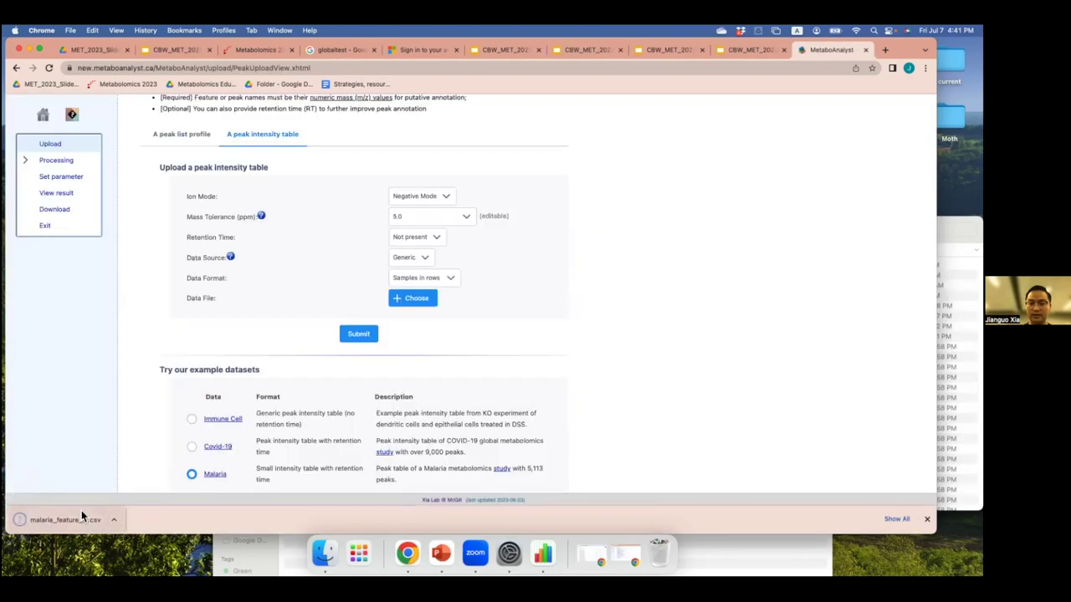
click(81, 517)
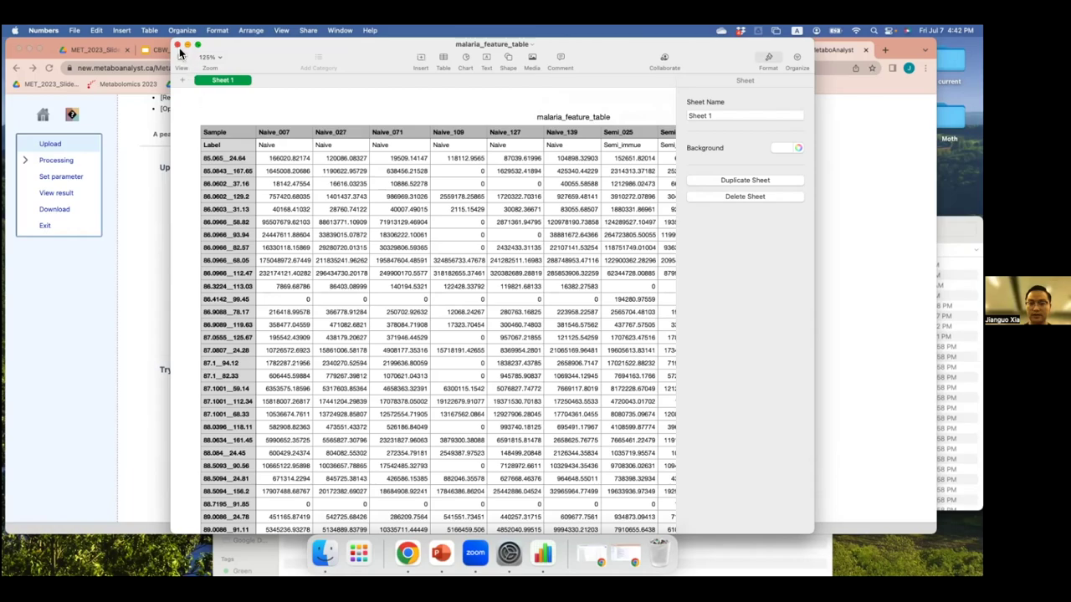
click(177, 44)
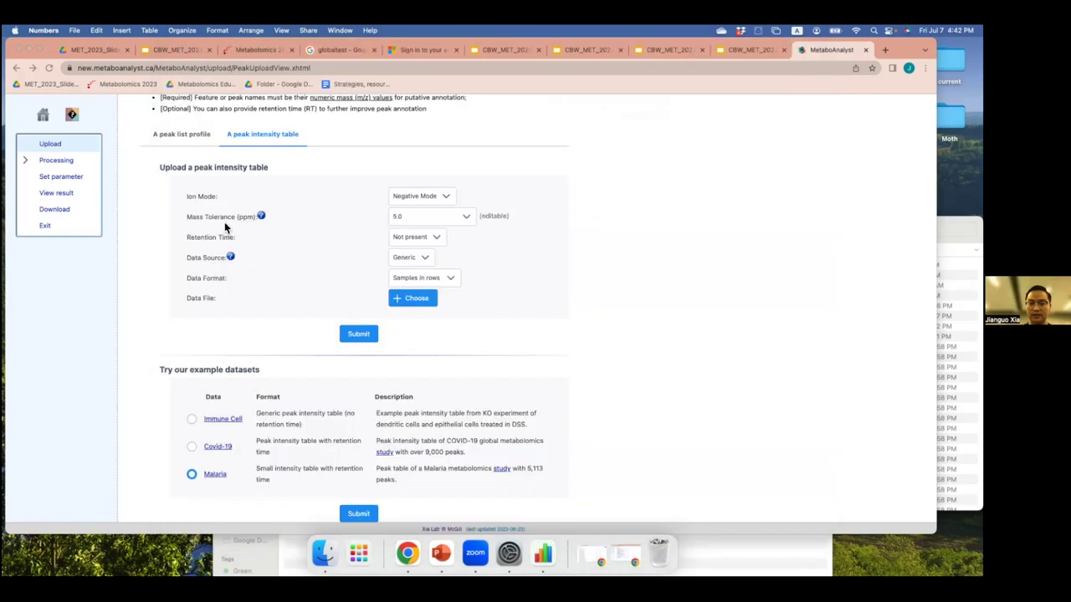
Step: Submit the Malaria example dataset and proceed past the data integrity check and data filtering with the default settings
scroll(299, 296, down, 2)
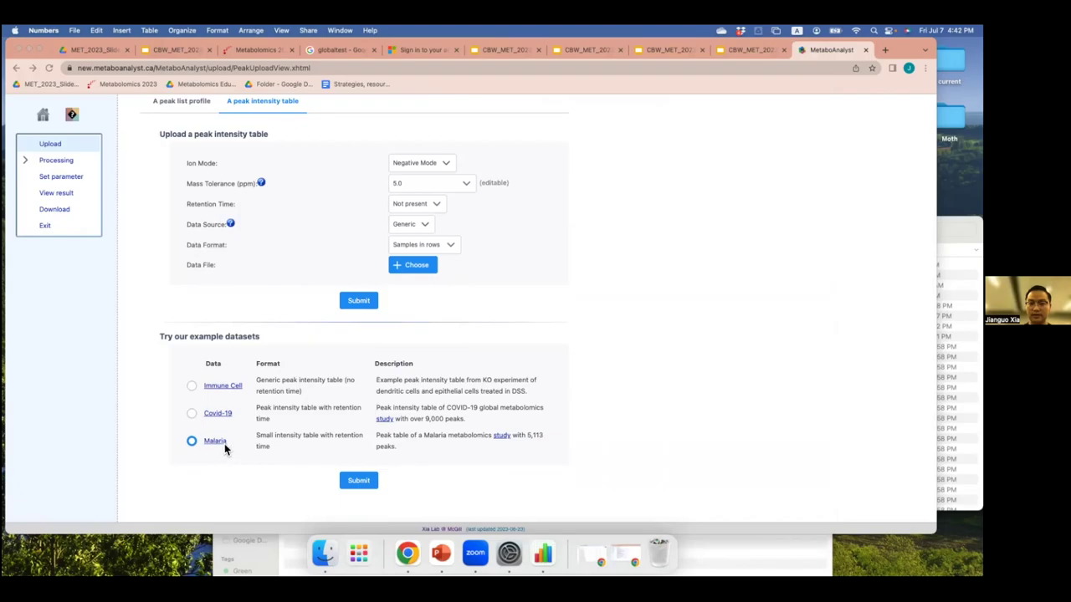
click(359, 481)
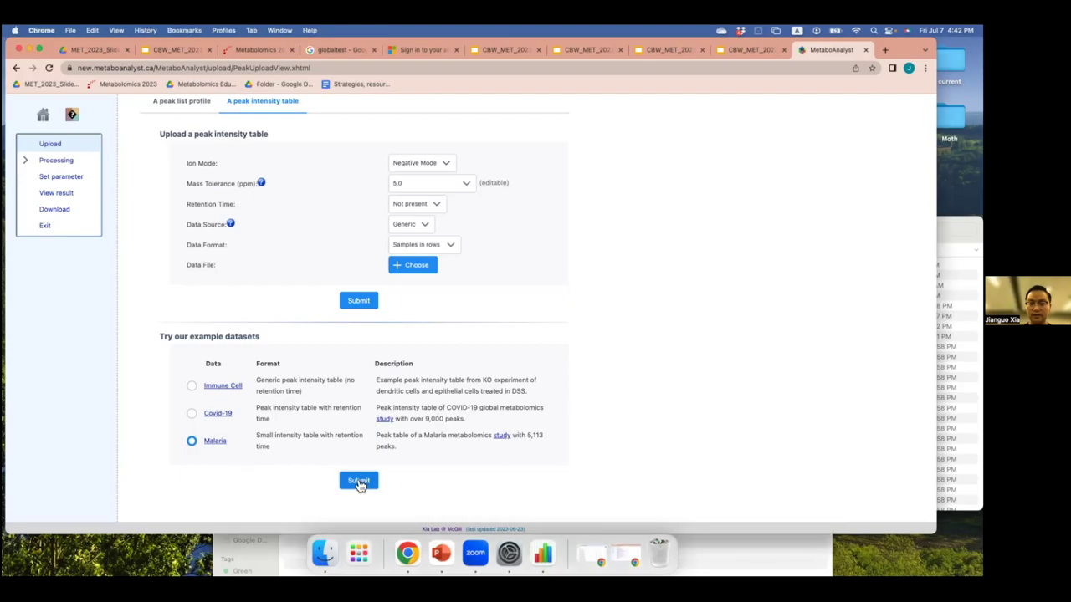
click(359, 481)
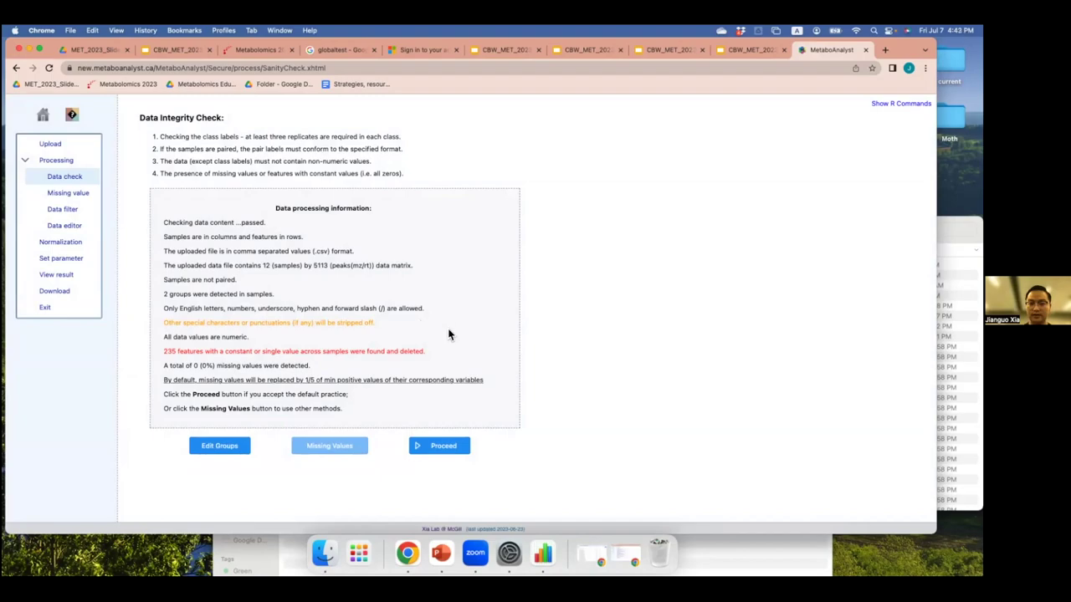
click(423, 448)
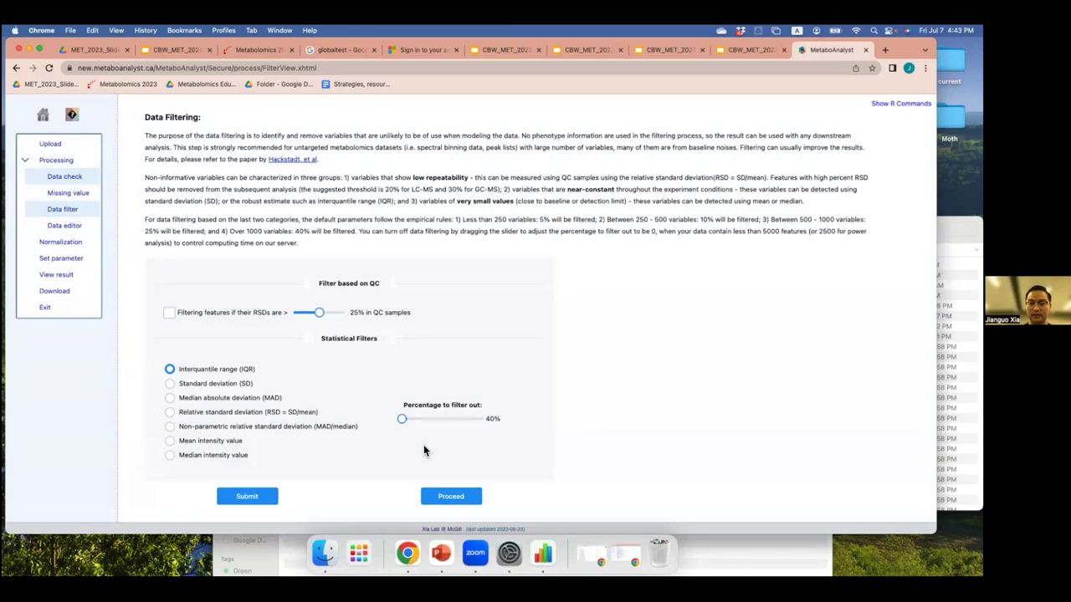
click(447, 497)
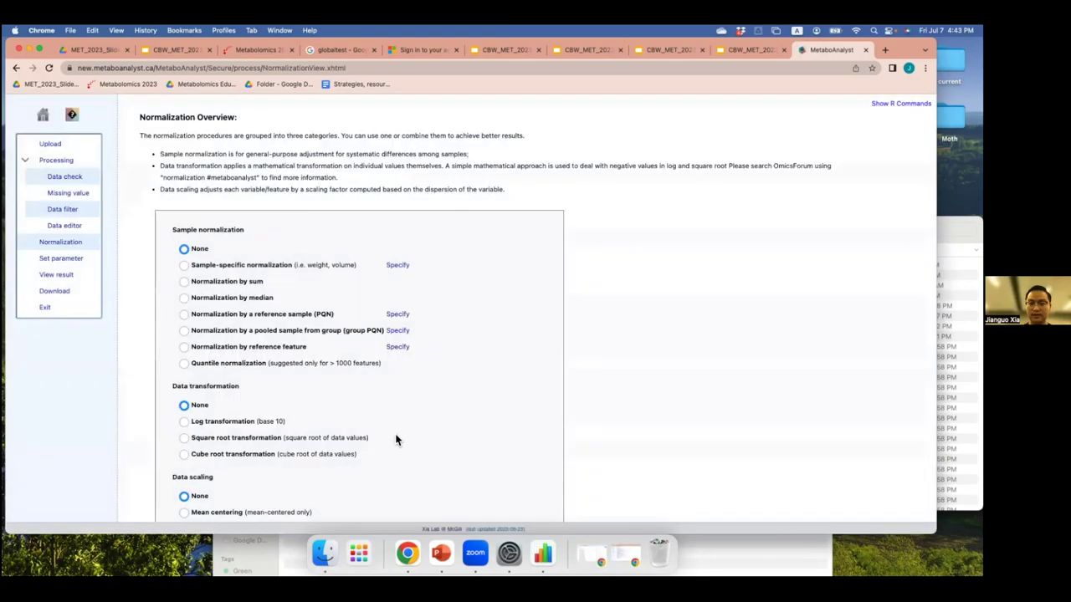
Step: Normalize the data with log transformation (base 10) only, review the before-and-after plots, and proceed to the analysis parameters
scroll(397, 438, down, 3)
click(184, 323)
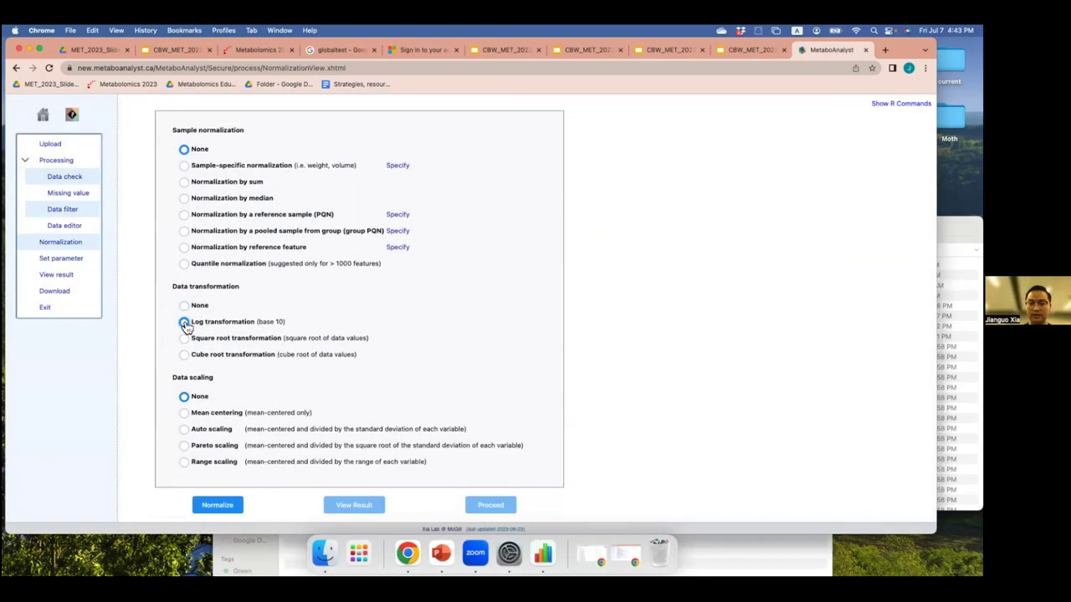
click(220, 506)
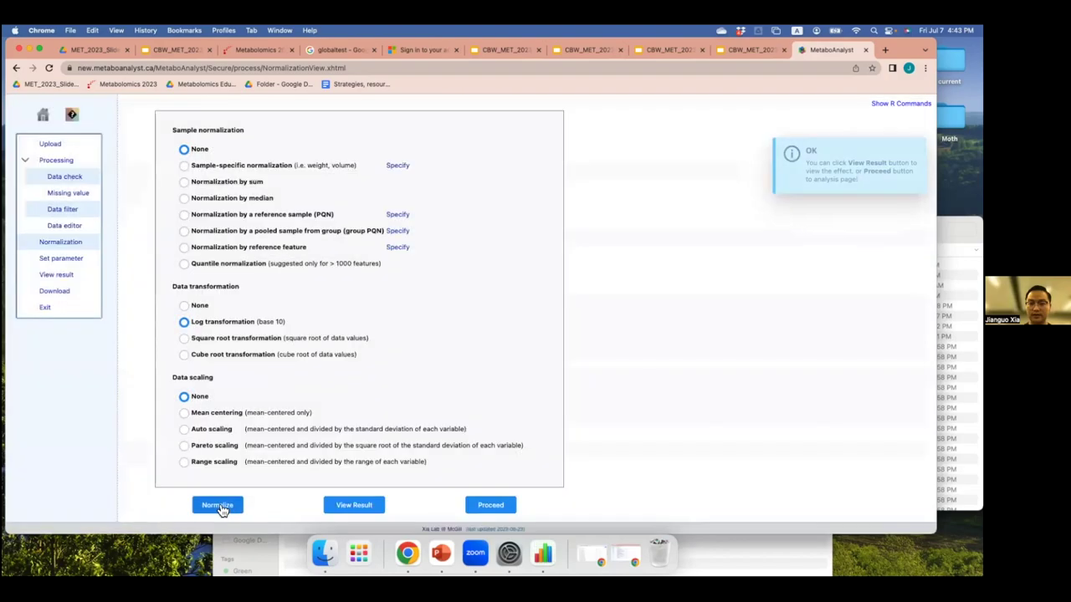
click(354, 506)
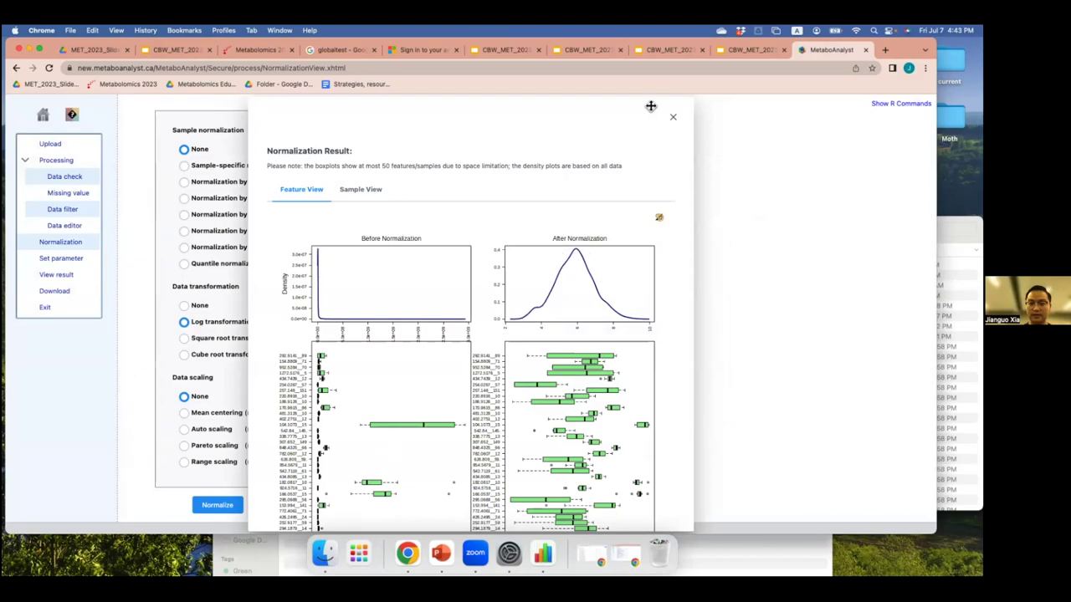
click(673, 118)
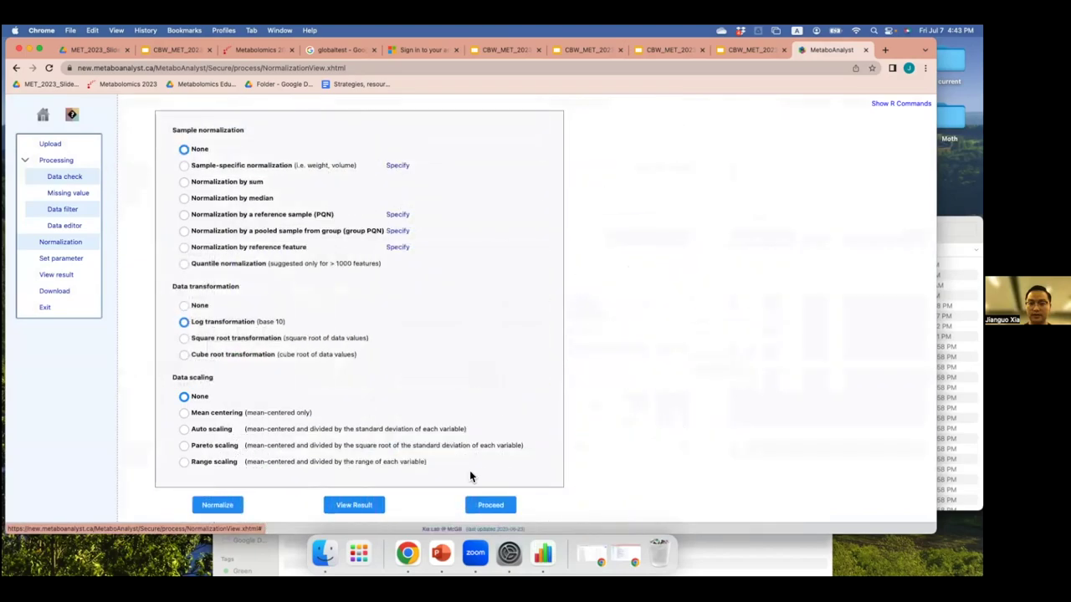
click(498, 506)
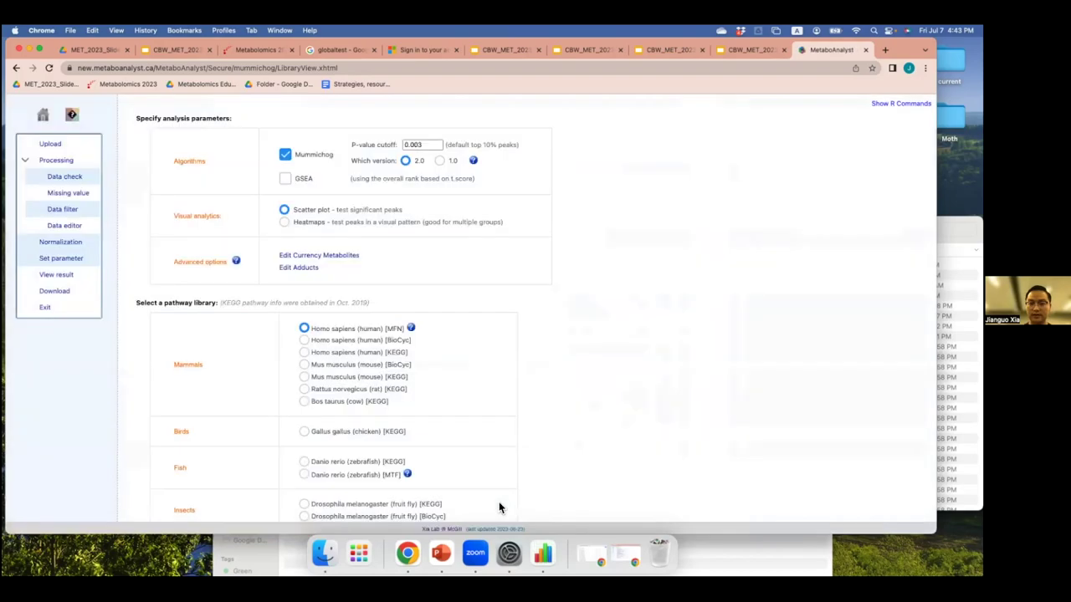
Step: Run Mummichog 2.0 with heatmap visual analytics and the Homo sapiens (human) [MFN] library, requiring at least 3 entries
click(285, 223)
scroll(332, 231, down, 2)
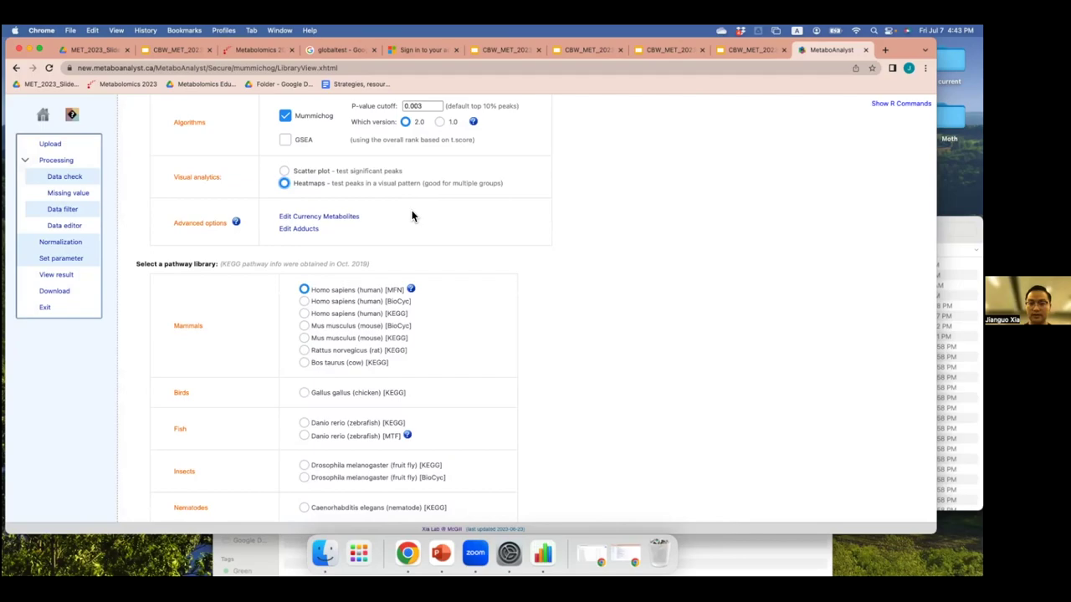
scroll(411, 216, down, 1)
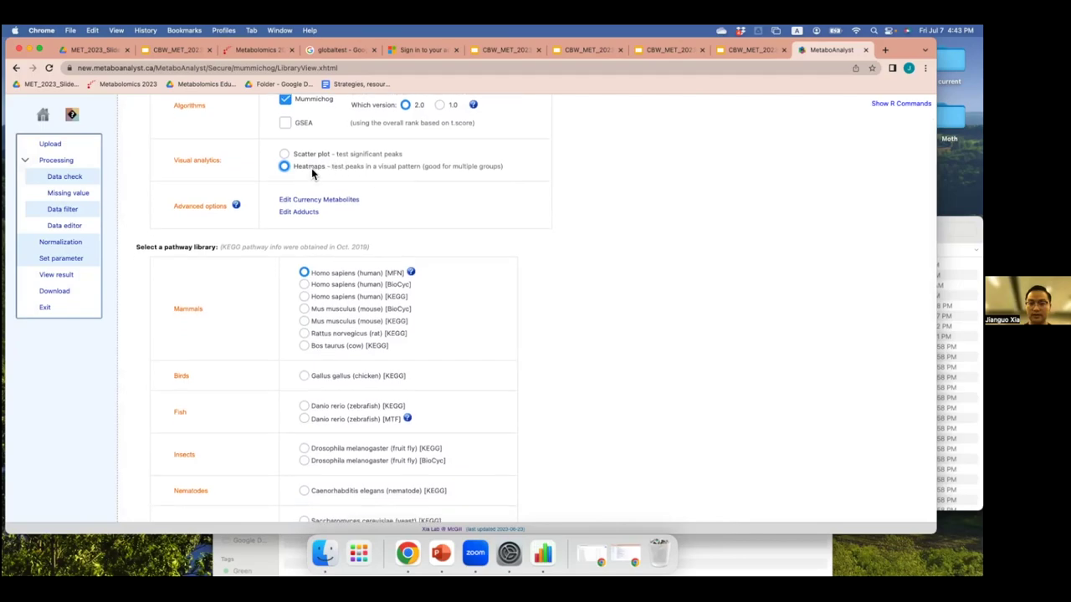
scroll(456, 223, down, 18)
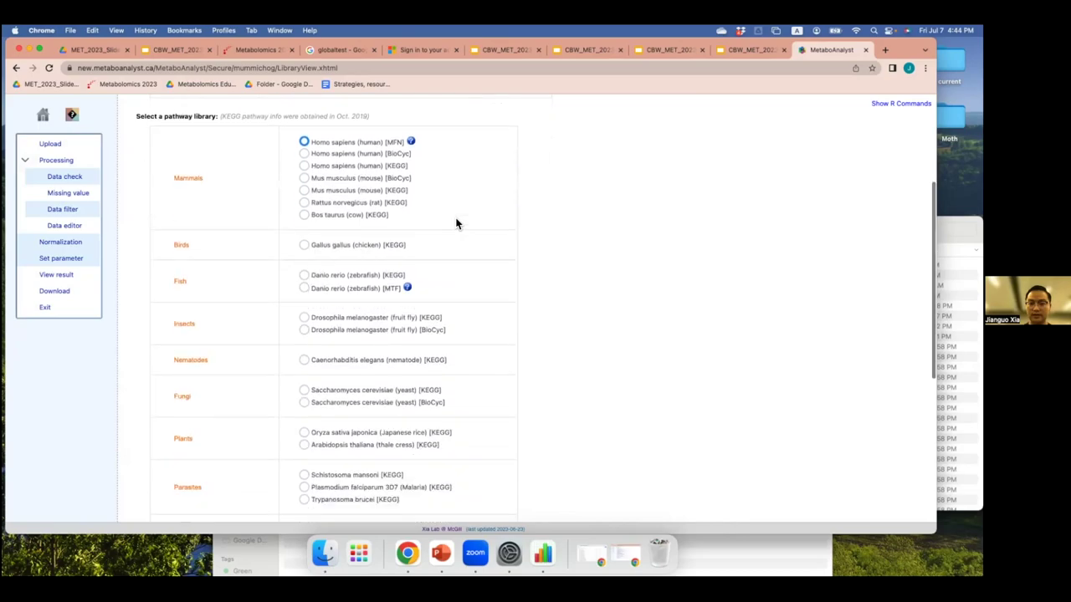
scroll(457, 223, down, 5)
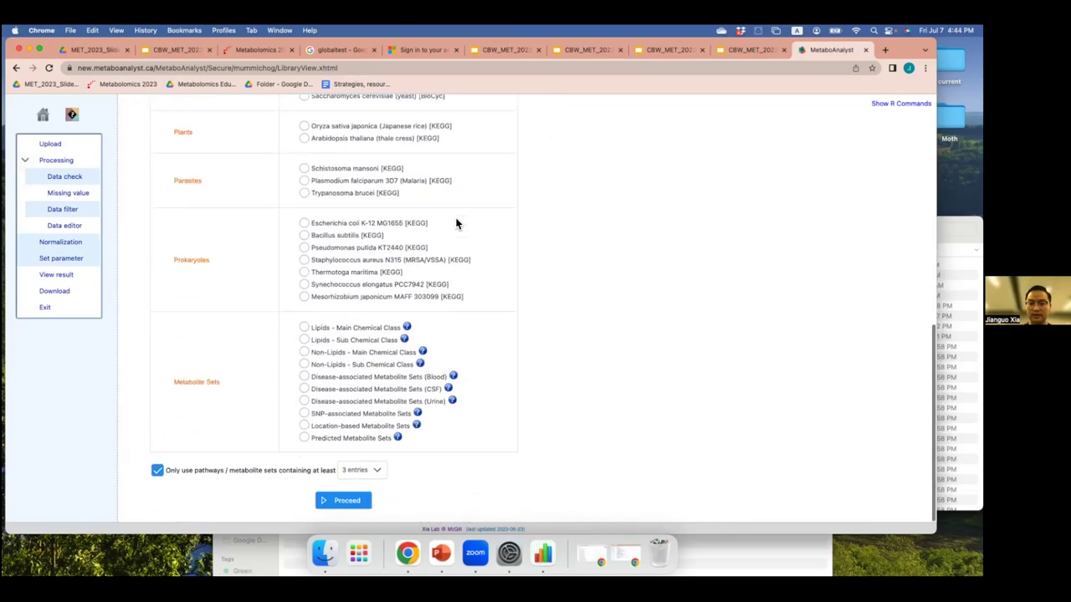
click(346, 500)
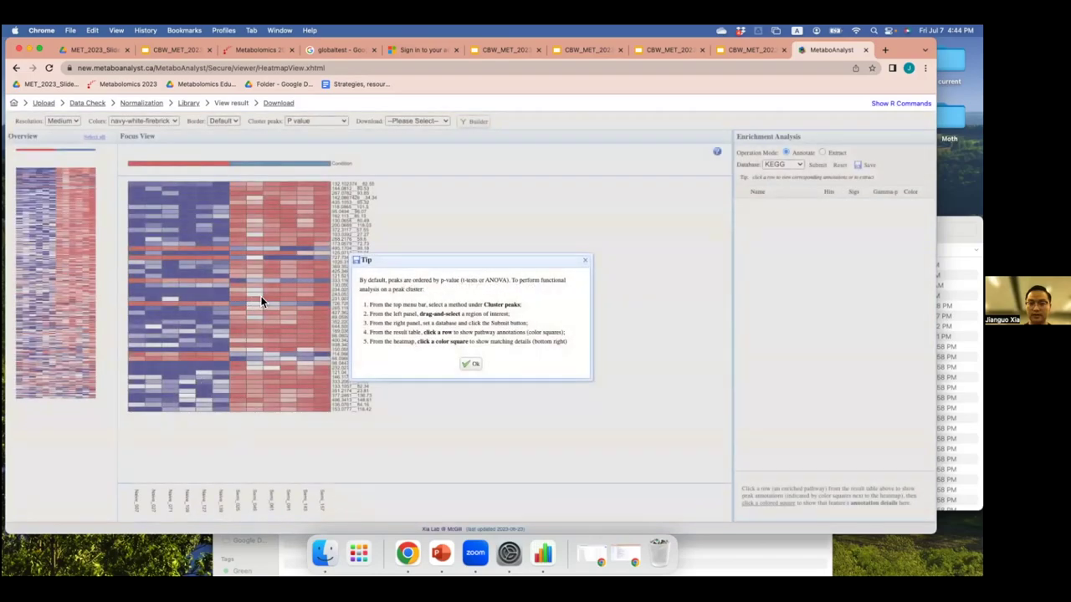
Step: Cluster the heatmap peaks by Ward's method and bring a band from the upper part of the overview into the focus view
click(469, 364)
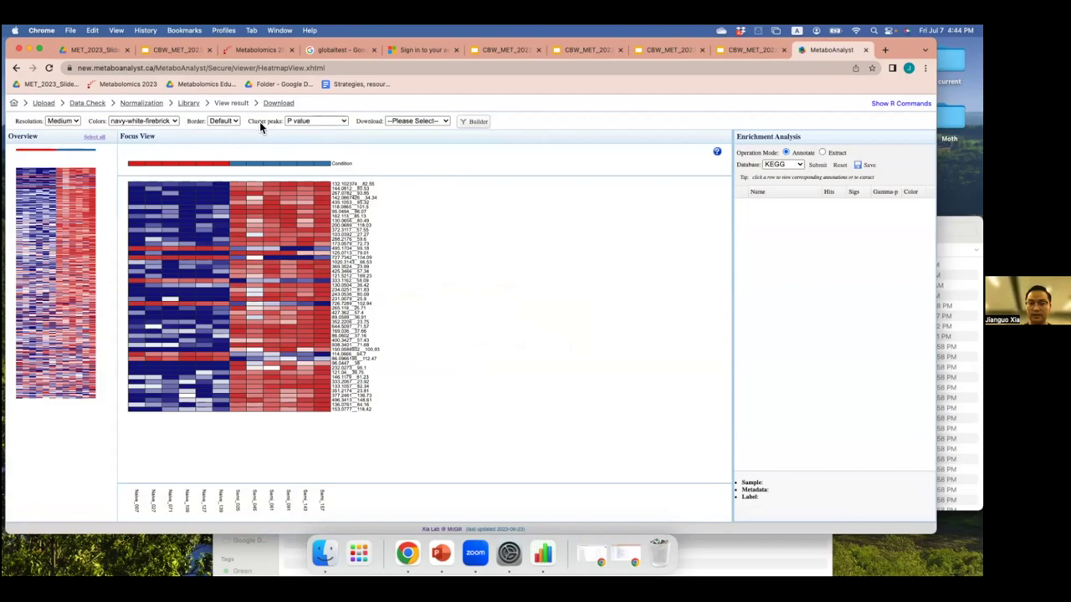
click(299, 126)
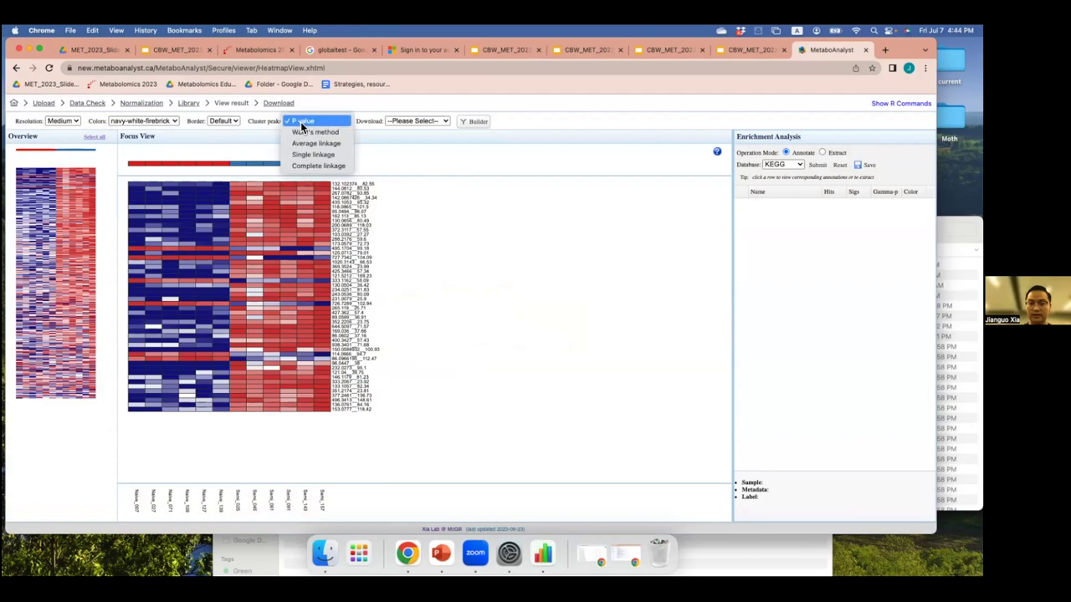
click(307, 132)
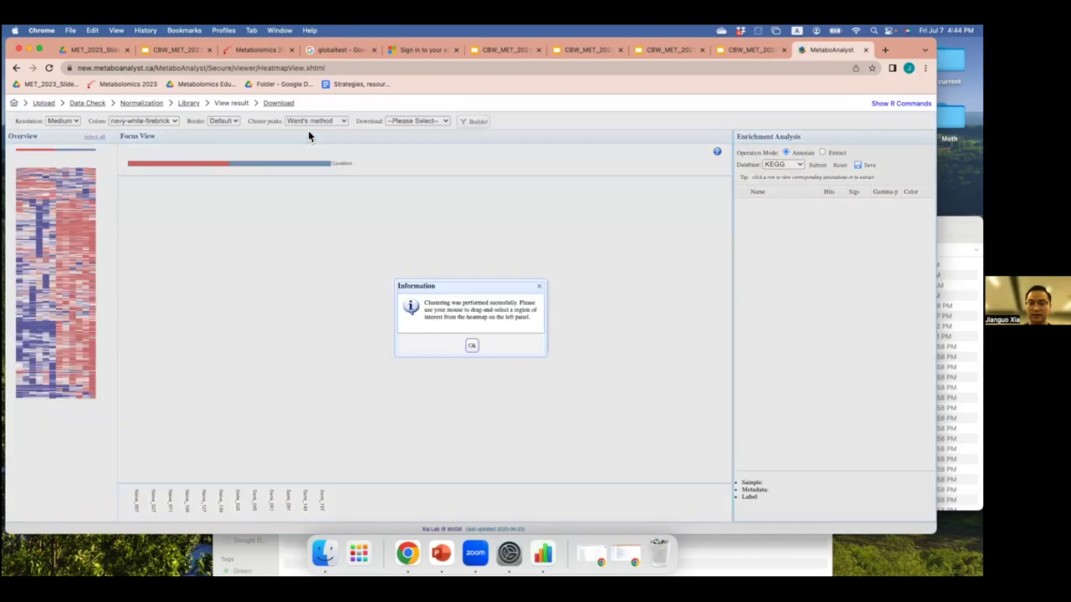
click(471, 346)
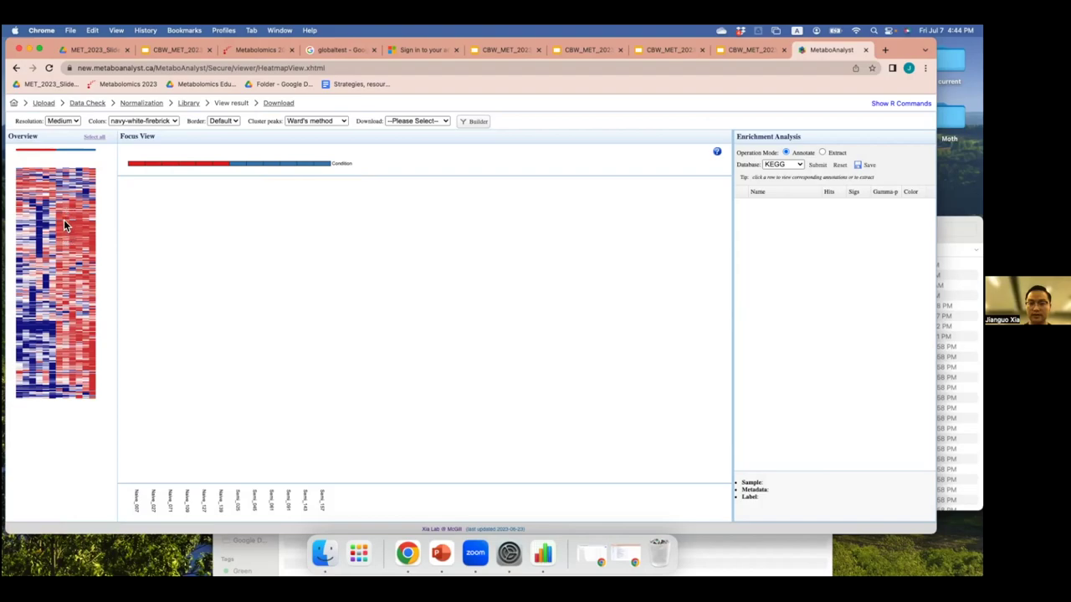
drag(67, 214, 66, 246)
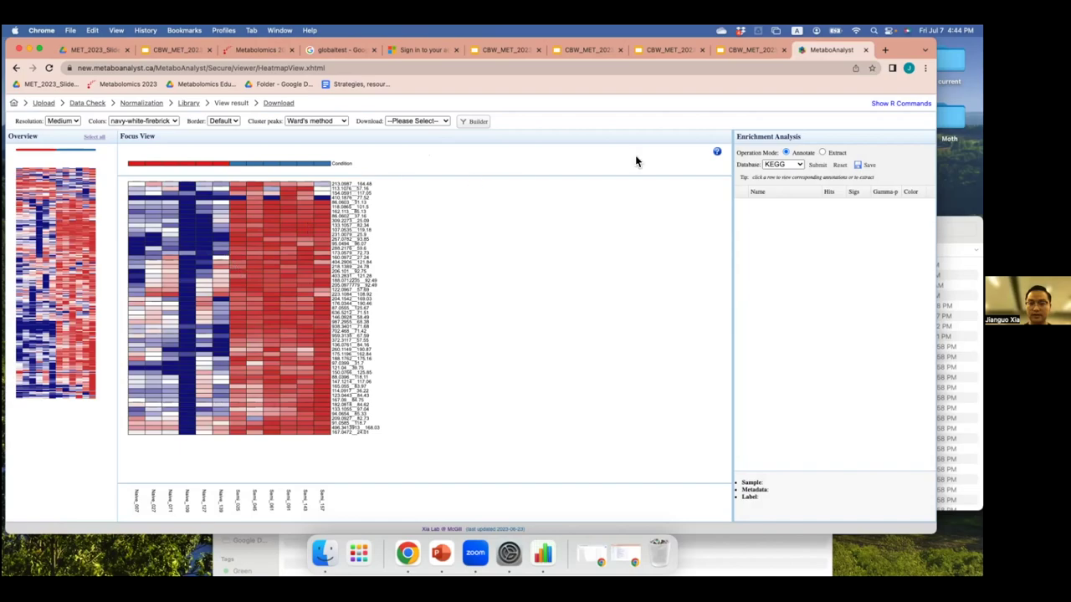
Step: Enable the heatmap builder and add the block of focus-view peaks starting at 231.0079__25.9 to it
click(480, 123)
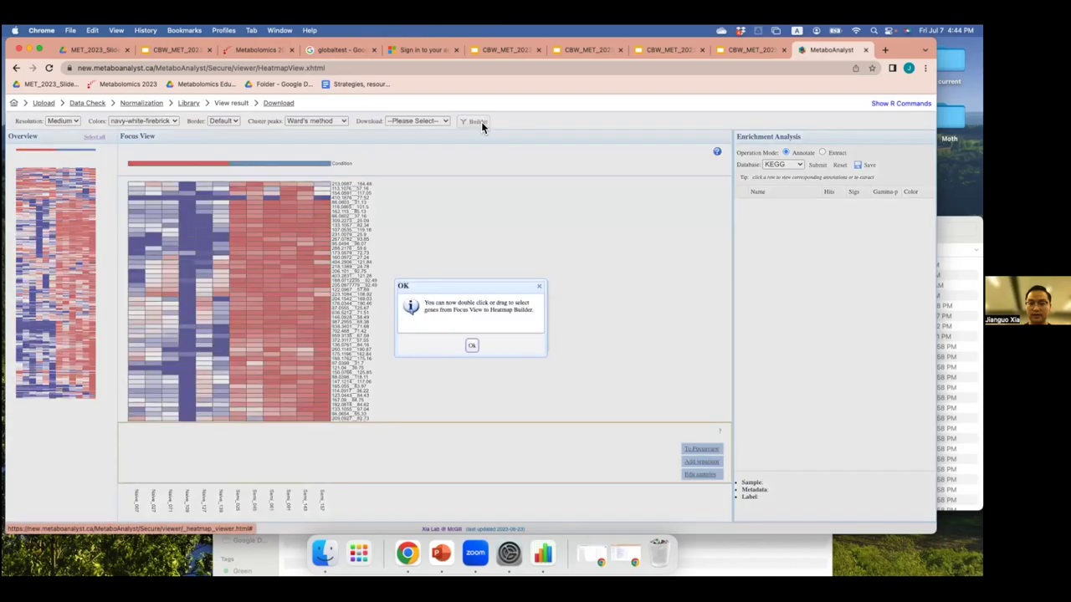
click(471, 346)
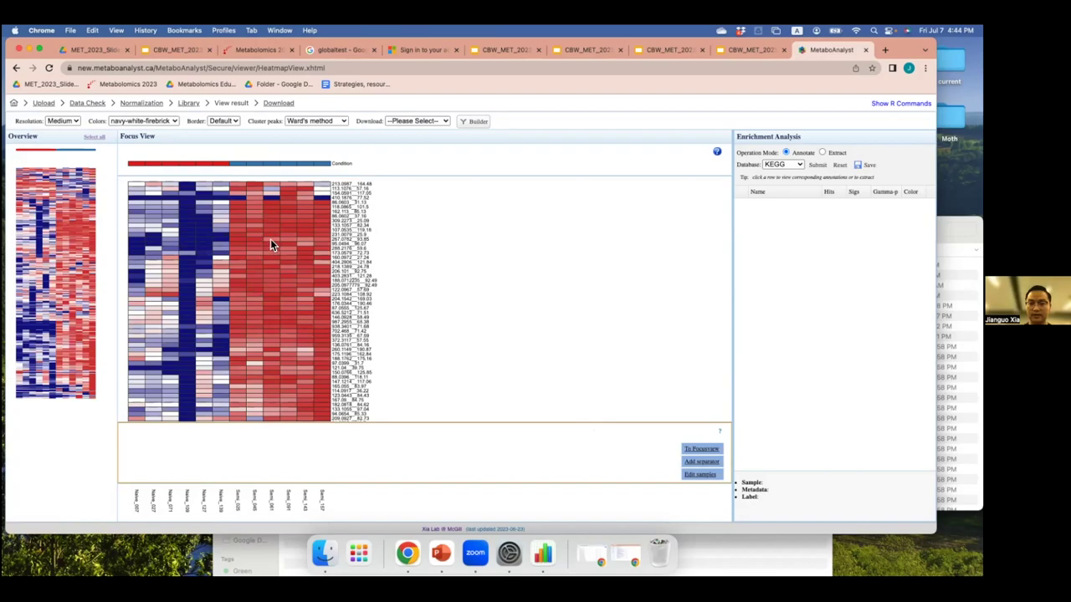
drag(270, 236, 279, 353)
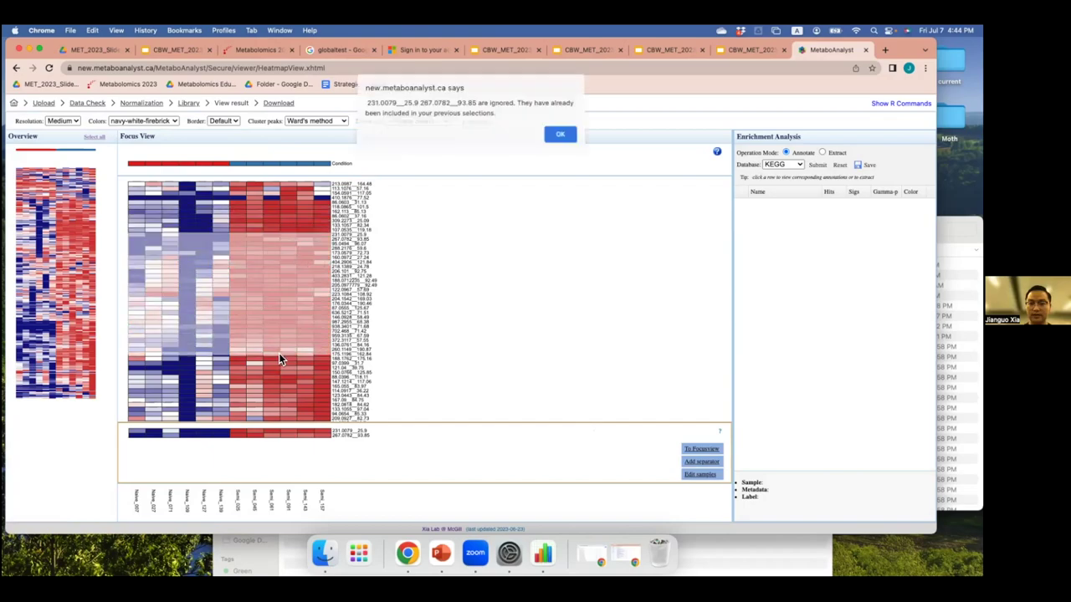
click(558, 137)
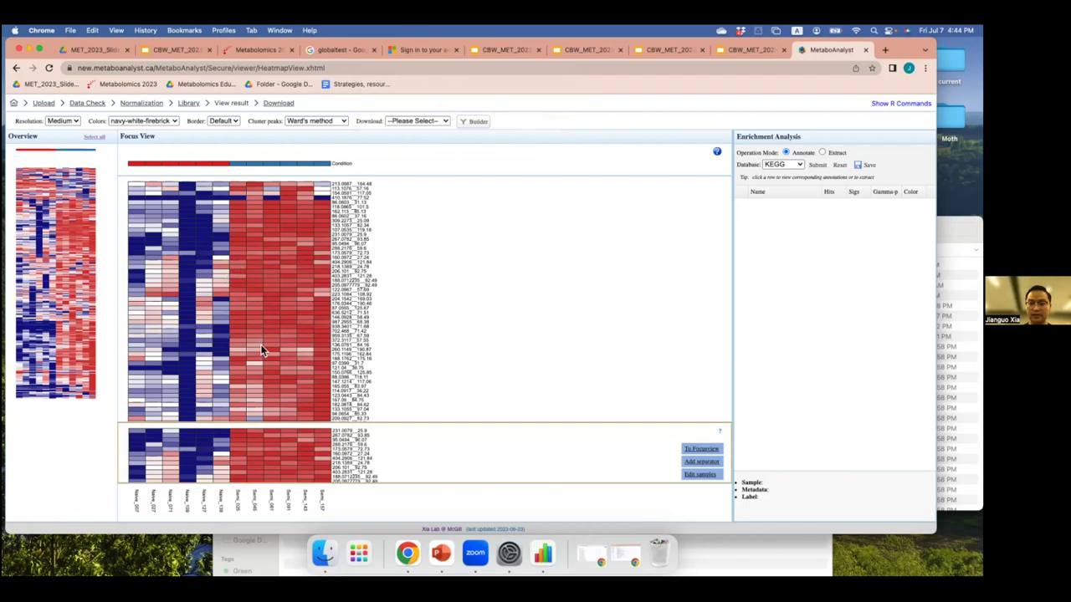
scroll(278, 472, up, 2)
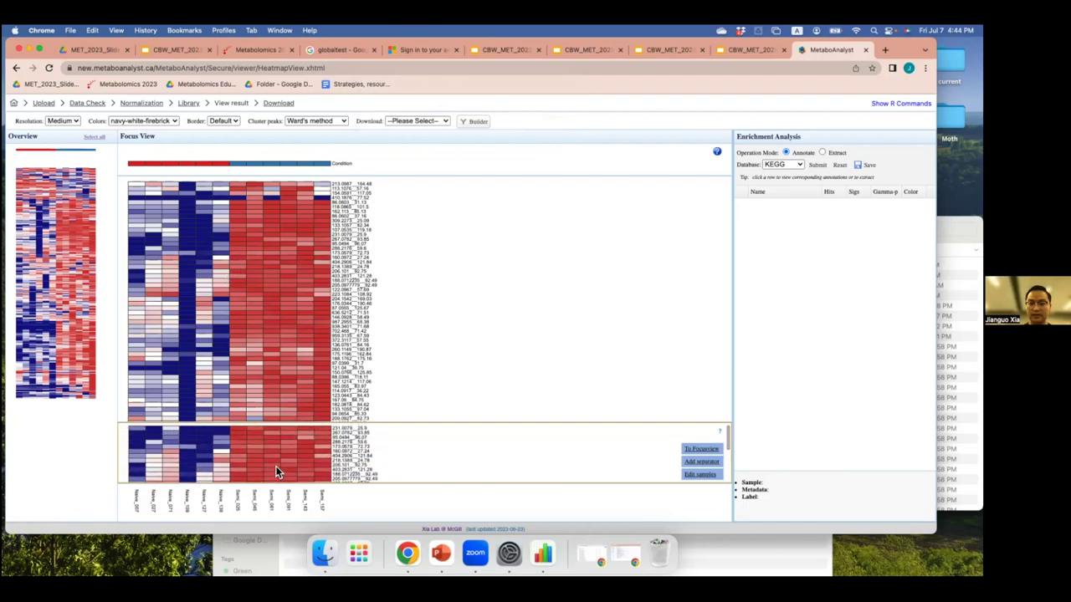
scroll(278, 473, down, 3)
scroll(276, 466, up, 3)
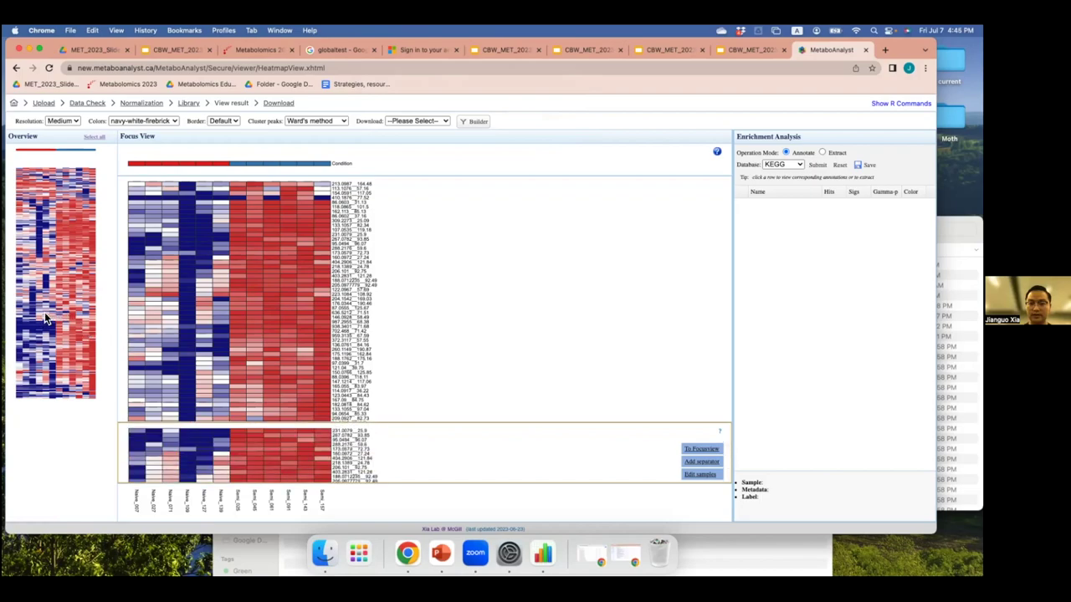
Step: Bring the cluster near the top of the overview into focus and select its peaks high in the Naive samples for the heatmap builder
drag(71, 177, 70, 196)
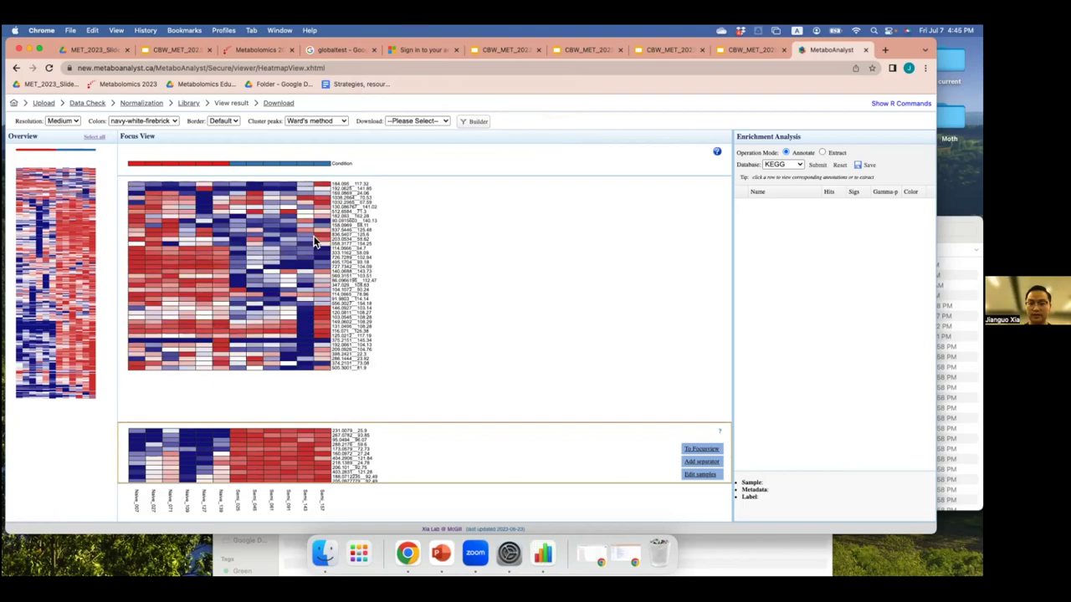
drag(286, 197, 291, 270)
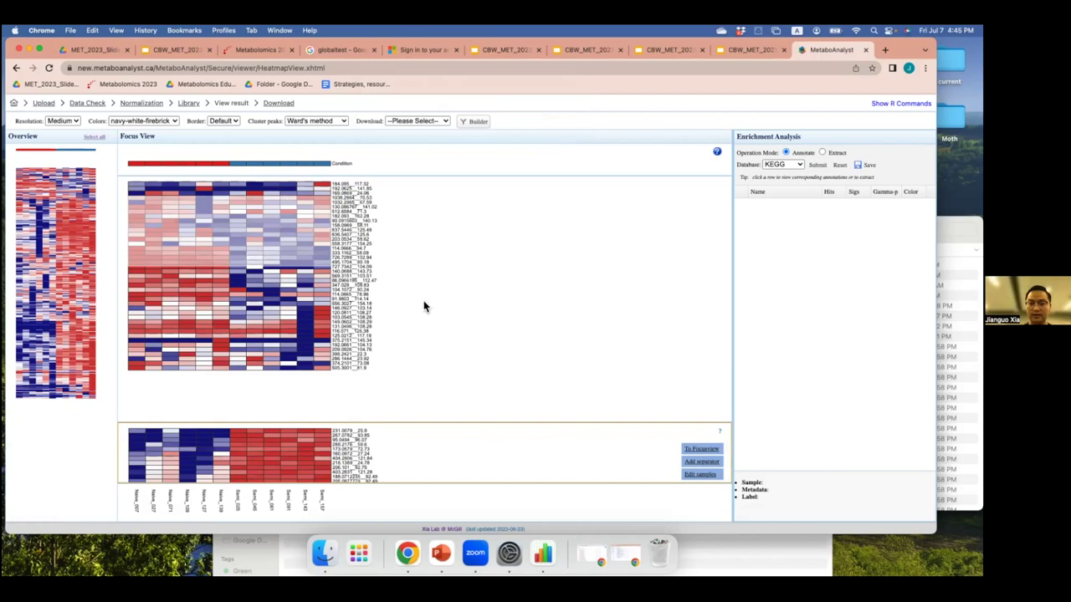
Step: Review the peak blocks collected in the heatmap builder and send them to the focus view
scroll(334, 447, up, 5)
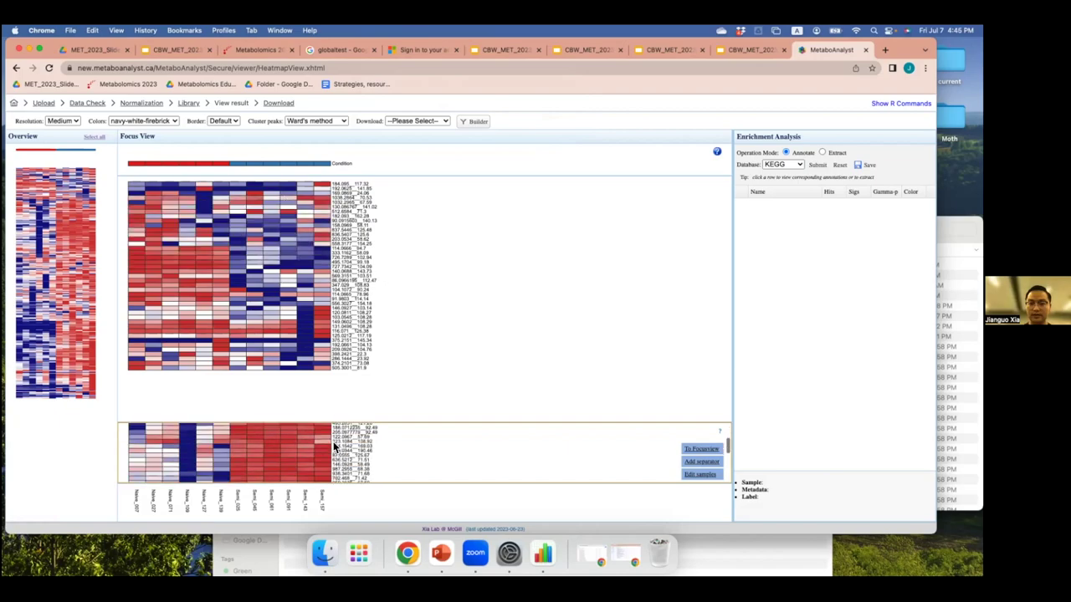
scroll(334, 447, down, 3)
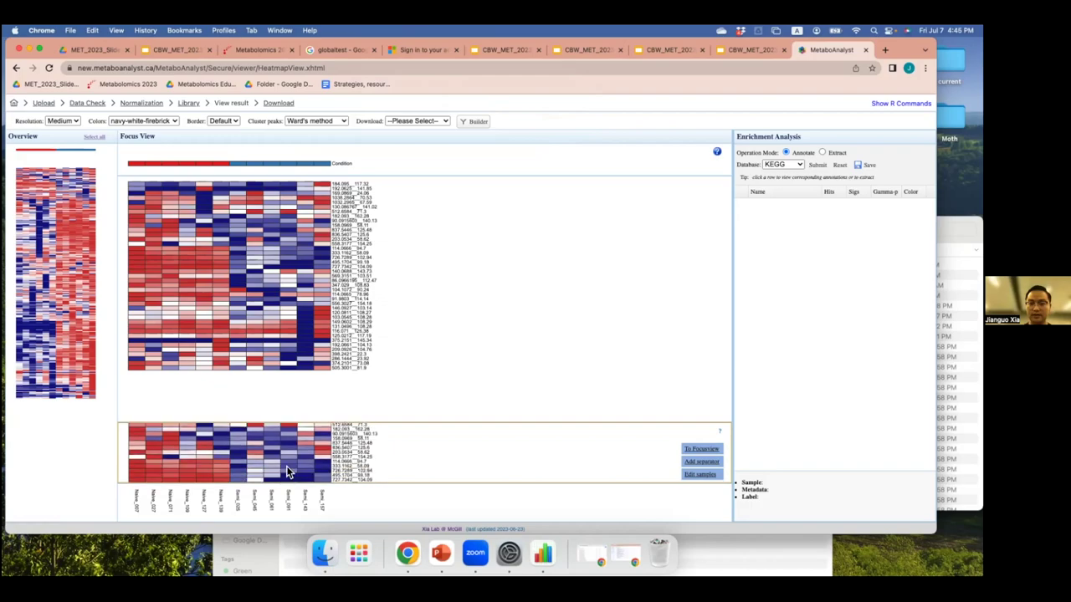
click(702, 450)
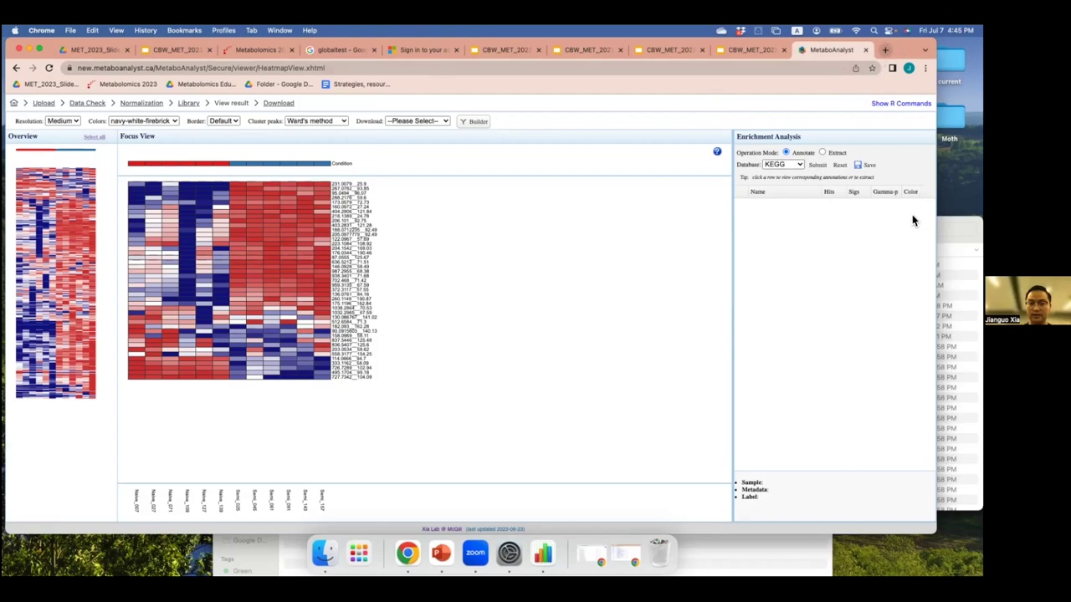
Step: Run KEGG enrichment analysis on the focus-view peaks in Annotate mode and annotate the heatmap with the One carbon pool by folate pathway
click(820, 169)
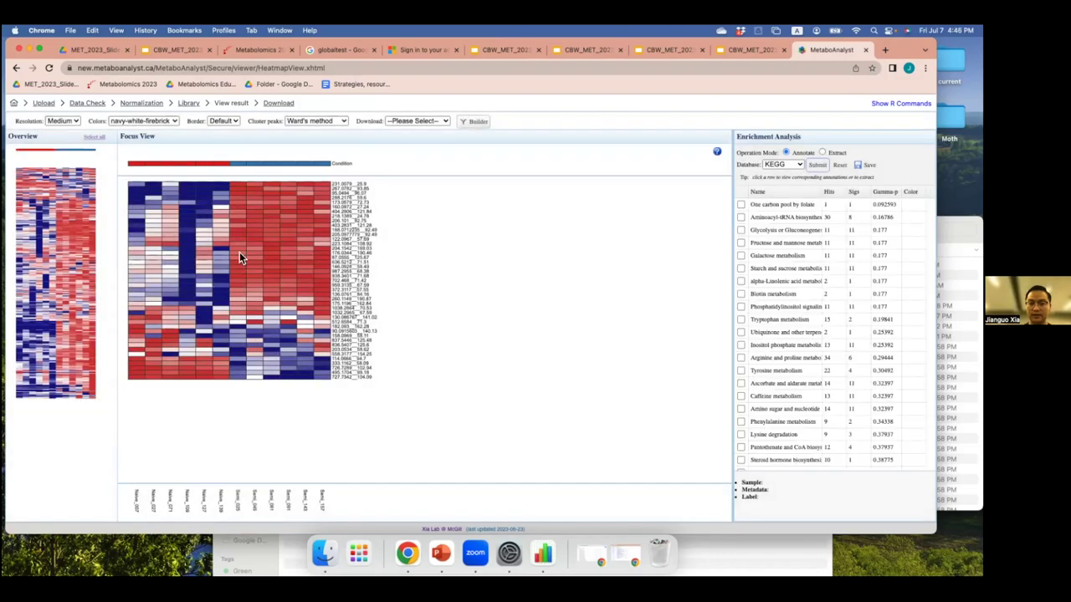
click(773, 207)
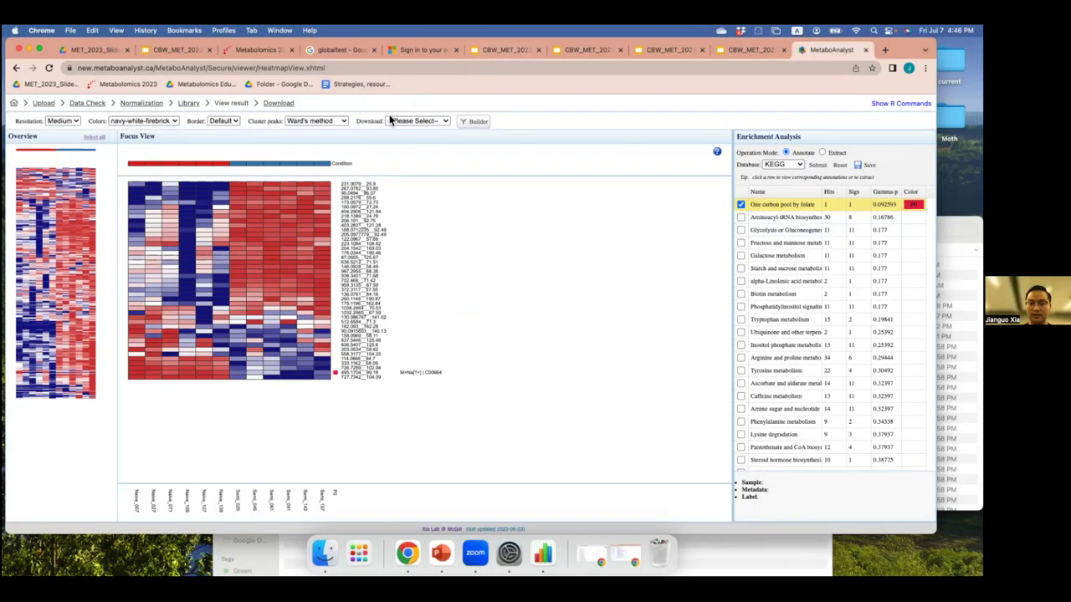
Step: Switch to the CBW_MET_2023_Module7_Lab presentation in PowerPoint and start the slide show from the Questions slide
click(440, 553)
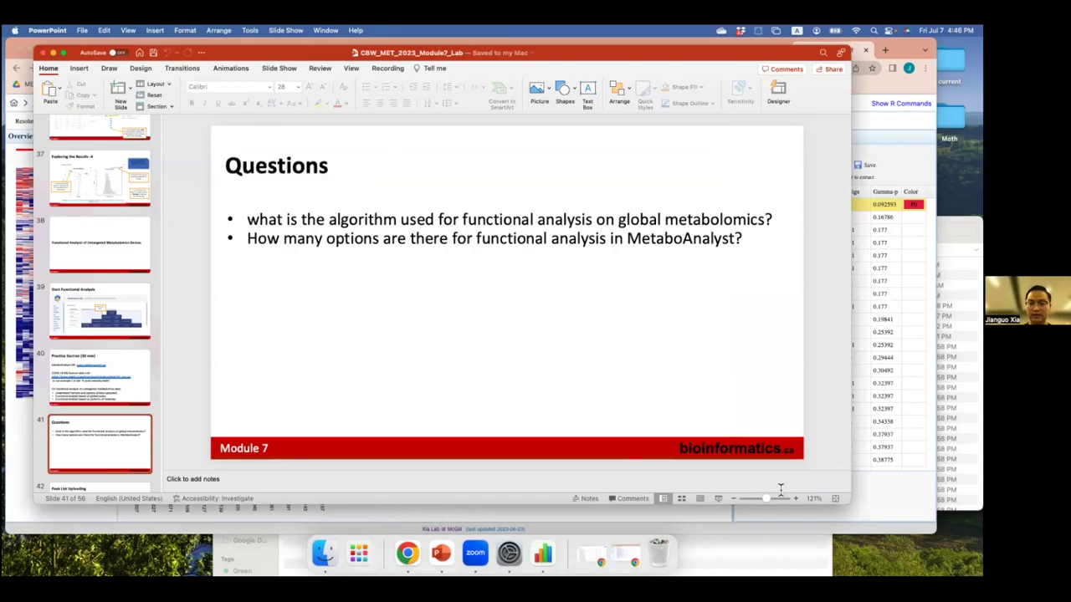
click(719, 498)
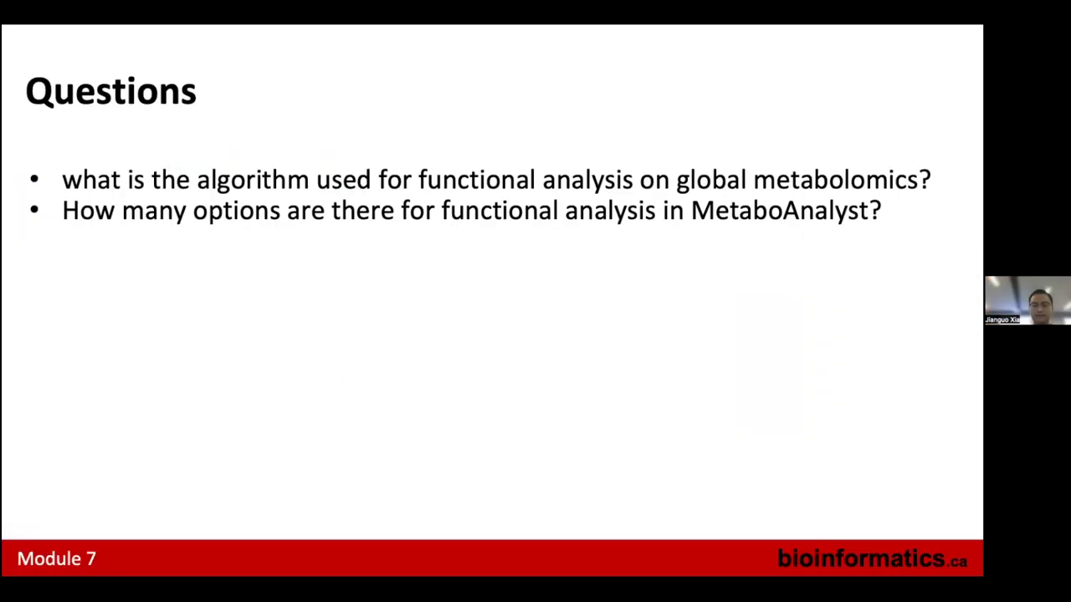